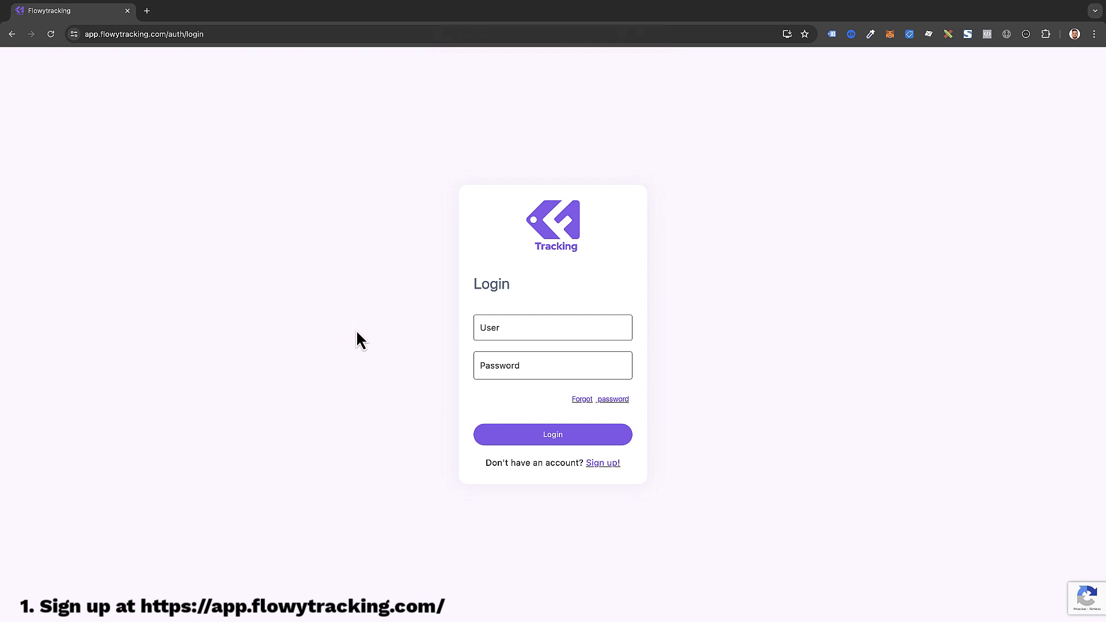
Step: Open the Flowy Tracking sign-up form and enter the account holder's name, then move to Company
{"action": "left_click", "coordinate": [612, 465]}
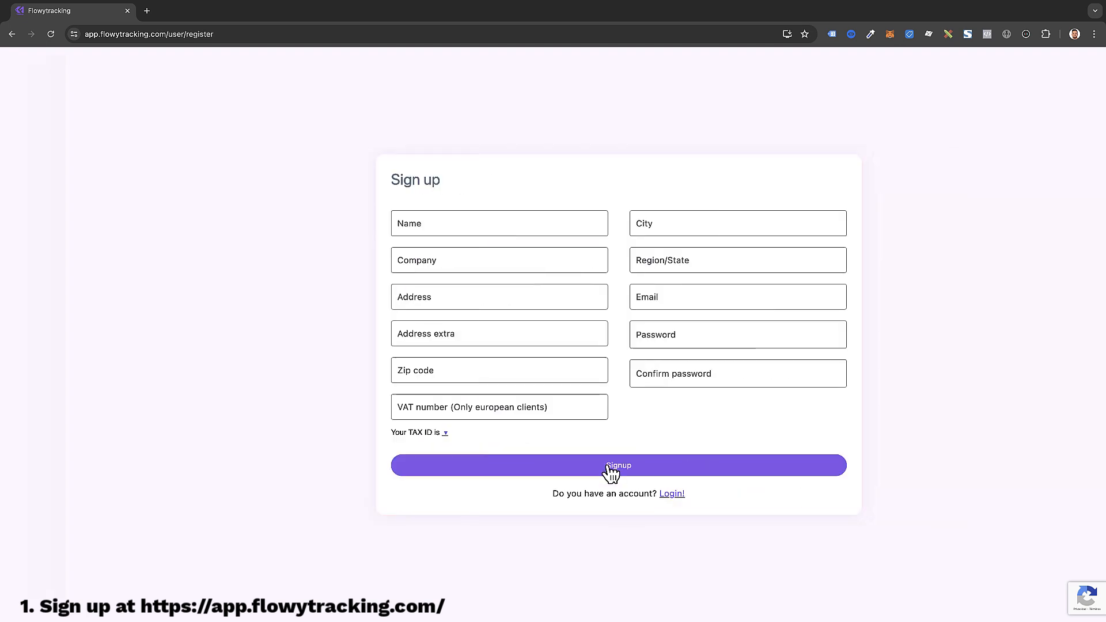
{"action": "left_click", "coordinate": [425, 223]}
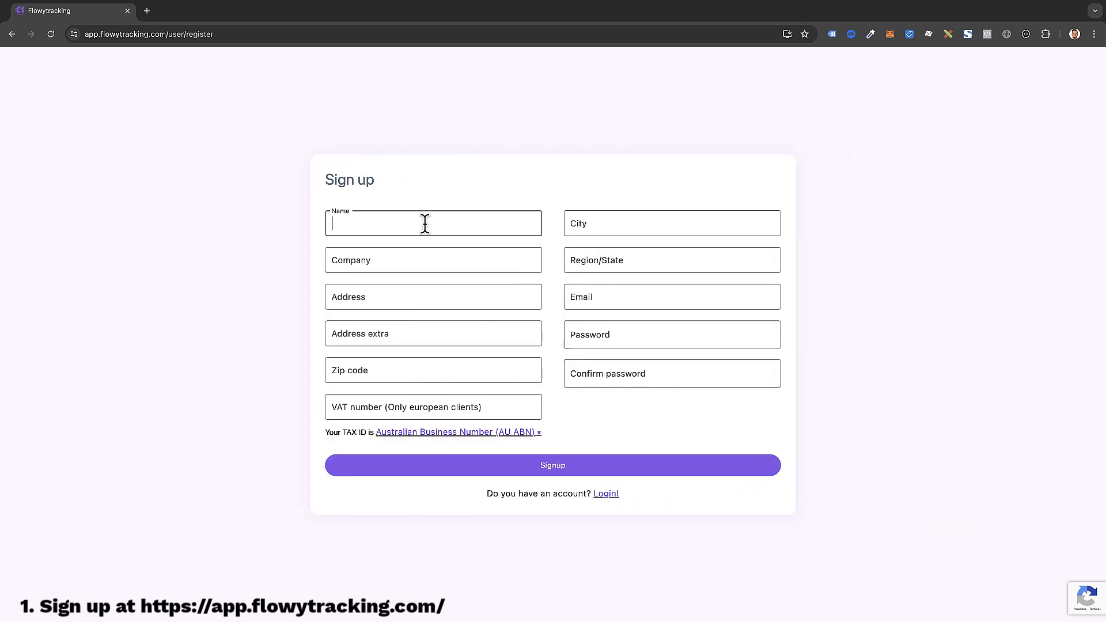
{"action": "key", "text": "Tab"}
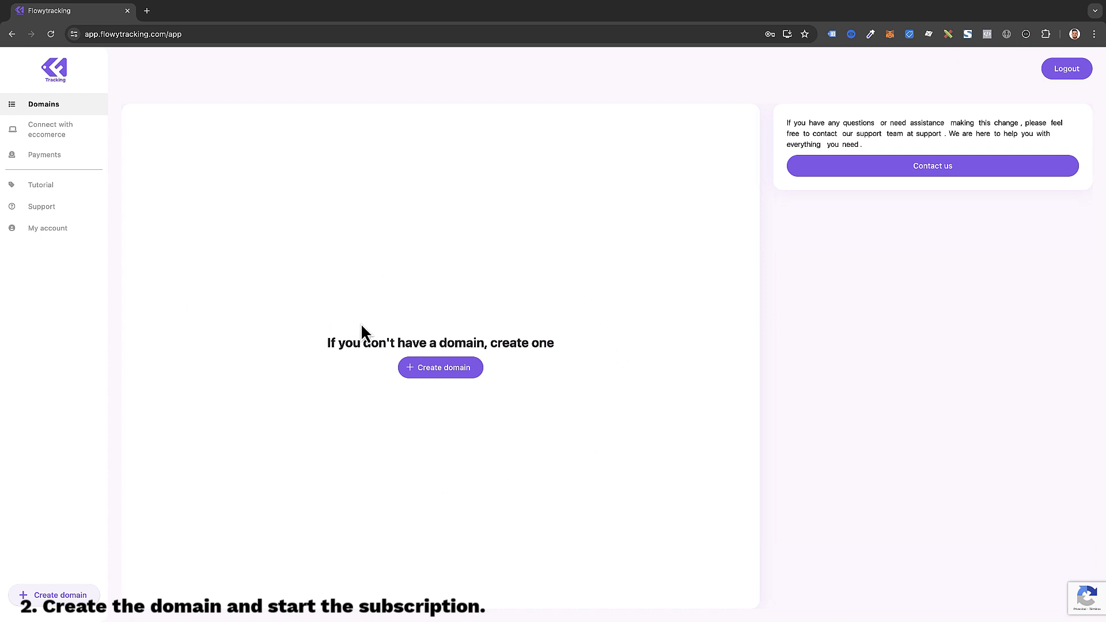
{"action": "left_click", "coordinate": [436, 372]}
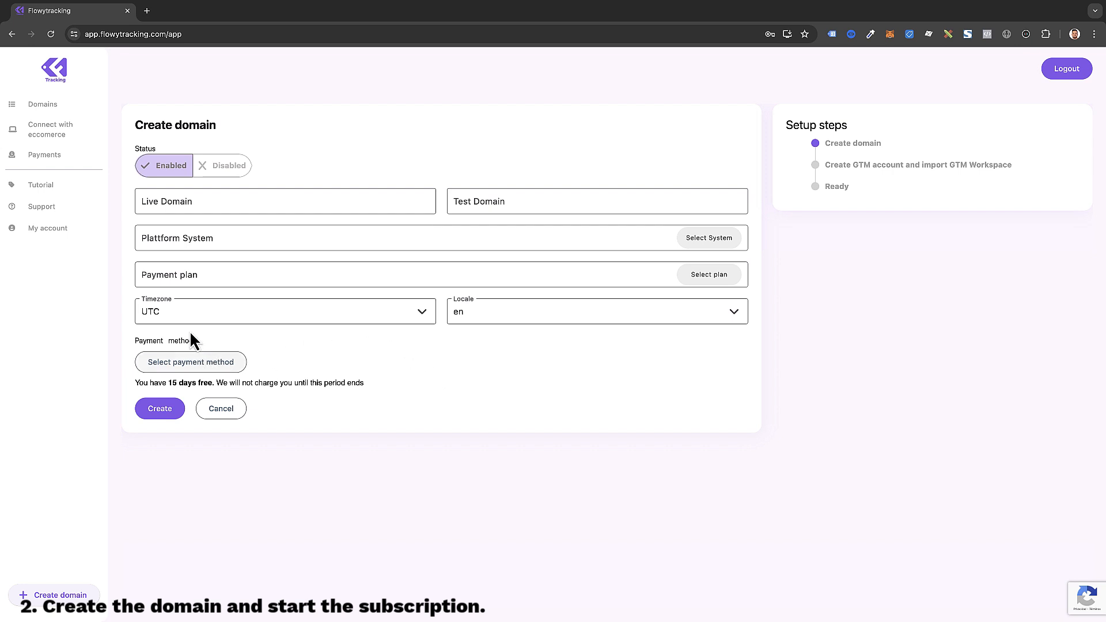
{"action": "left_click", "coordinate": [247, 201]}
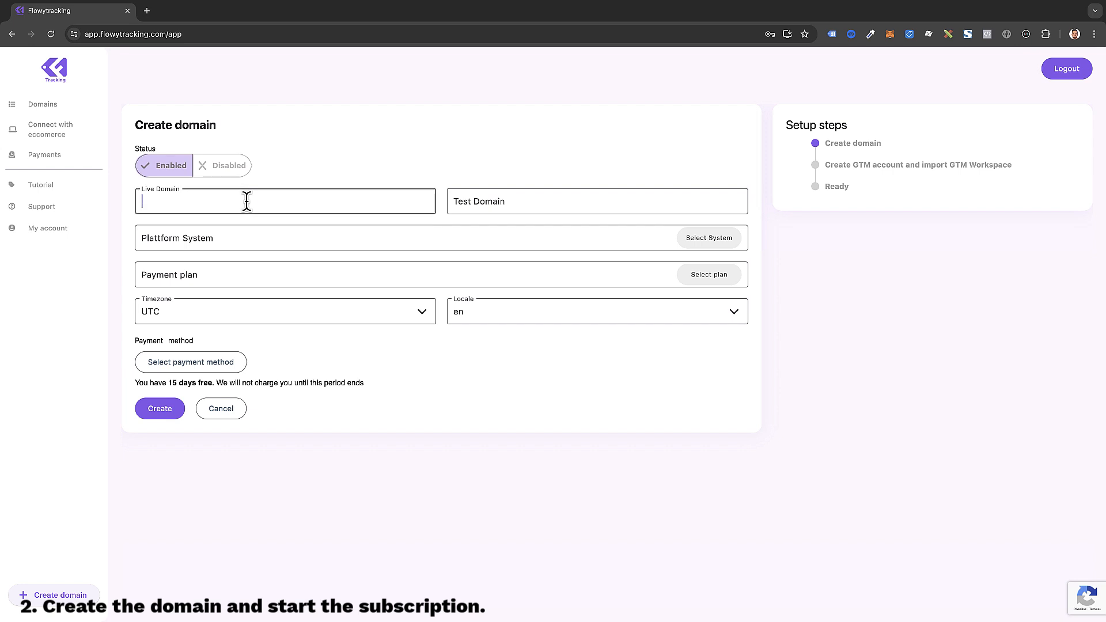
{"action": "type", "text": "https://myshop"}
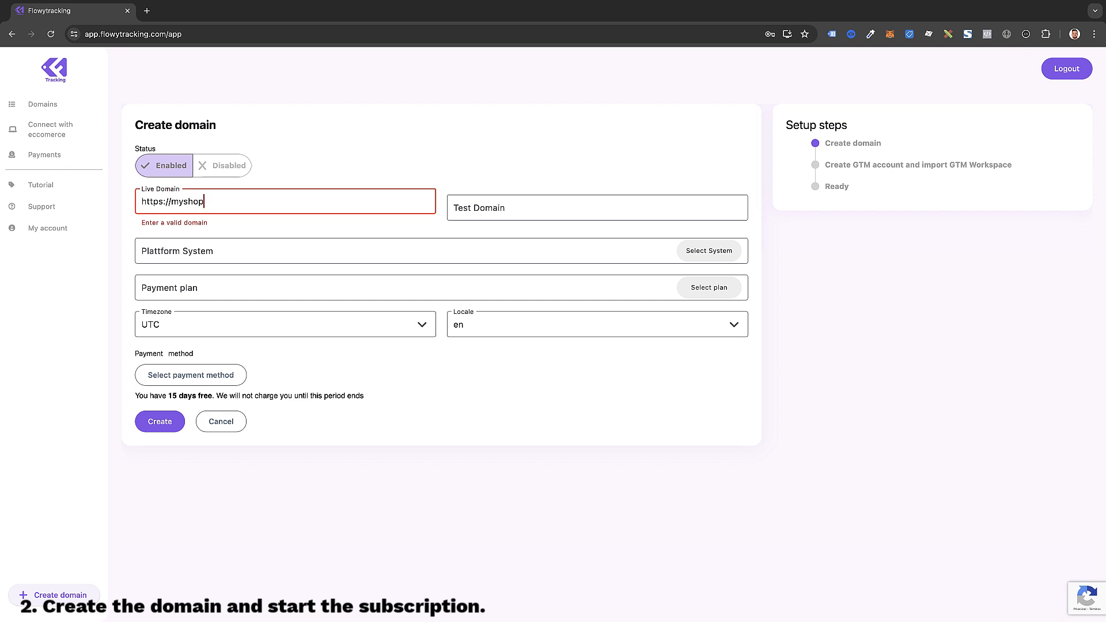
{"action": "type", "text": ".com"}
{"action": "key", "text": "Tab"}
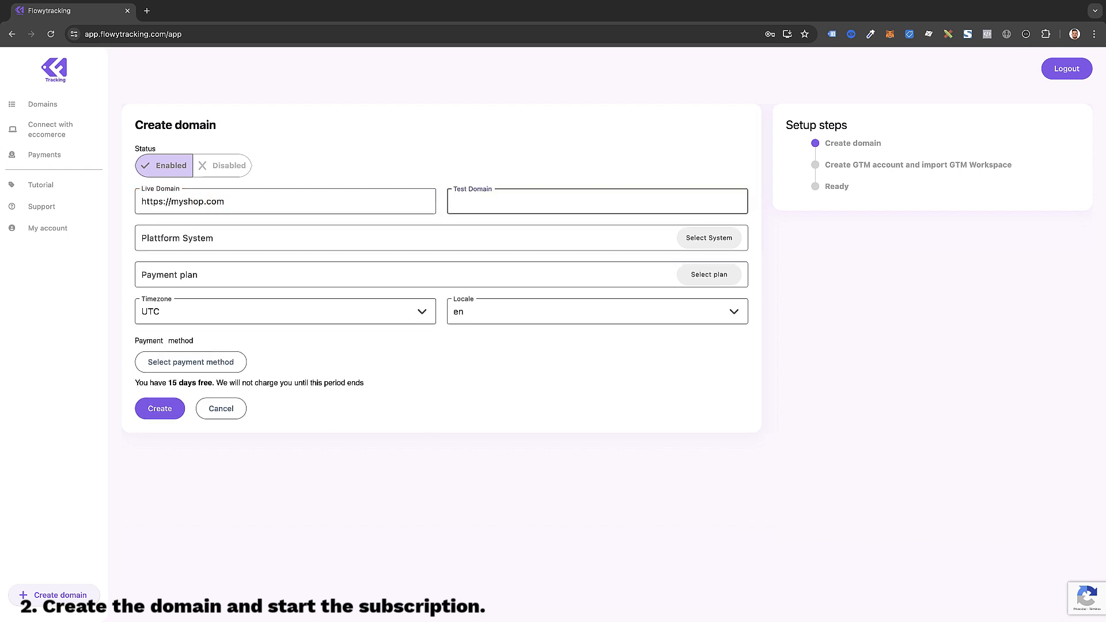
{"action": "type", "text": "https:"}
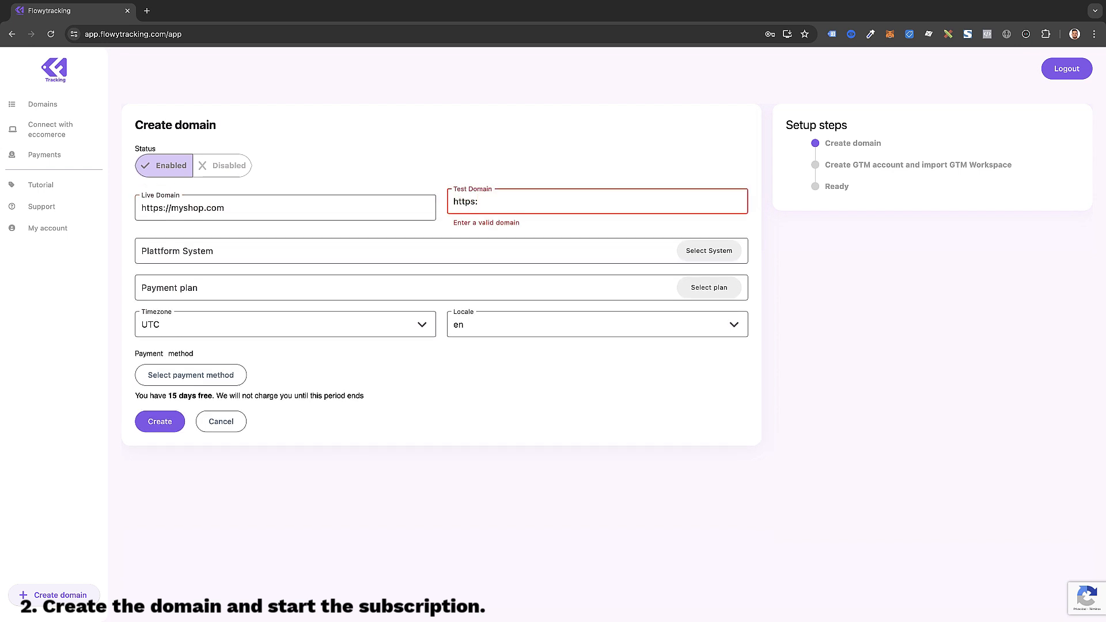
{"action": "type", "text": "//dev.myshop.com"}
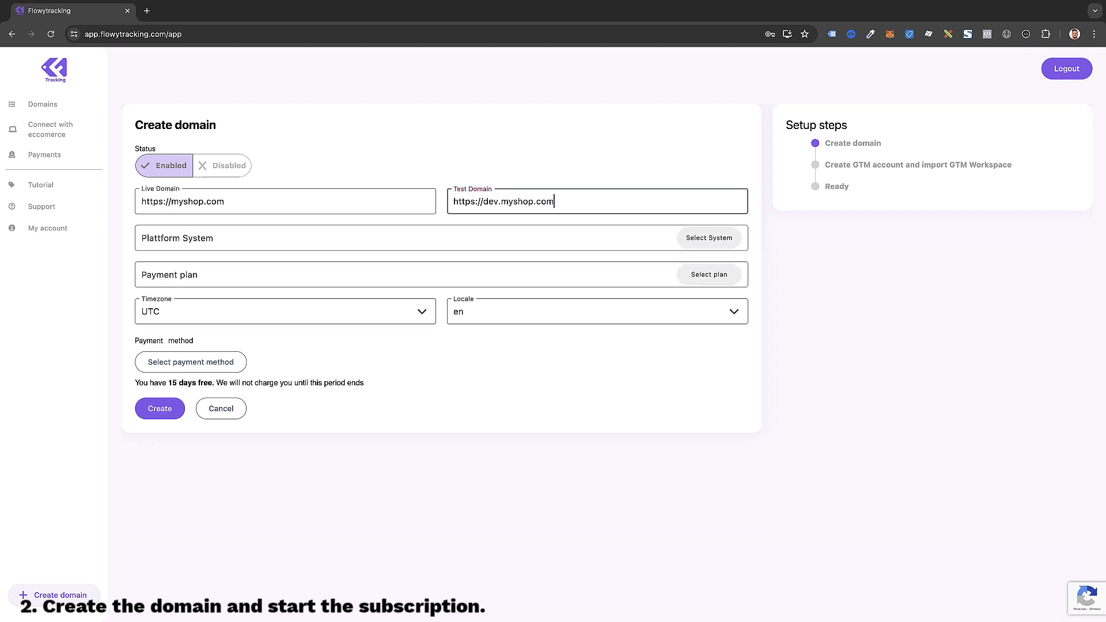
{"action": "left_click", "coordinate": [706, 239]}
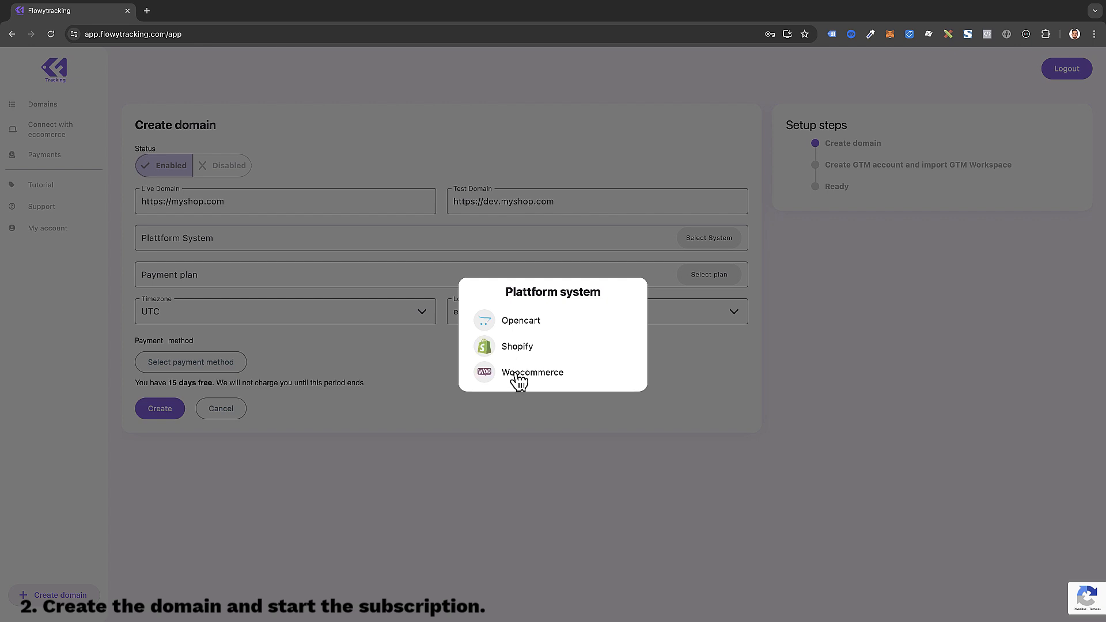
Step: Choose the Woocommerce platform and the Monthly fee – 25,00 € plan, then view payment methods
{"action": "left_click", "coordinate": [517, 373]}
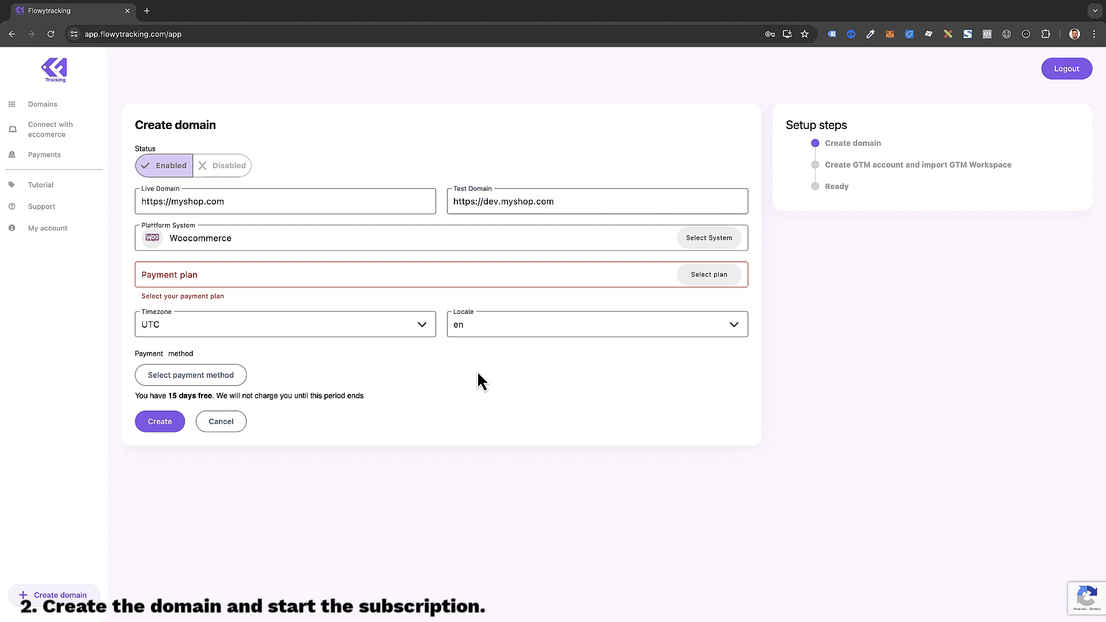
{"action": "left_click", "coordinate": [708, 276]}
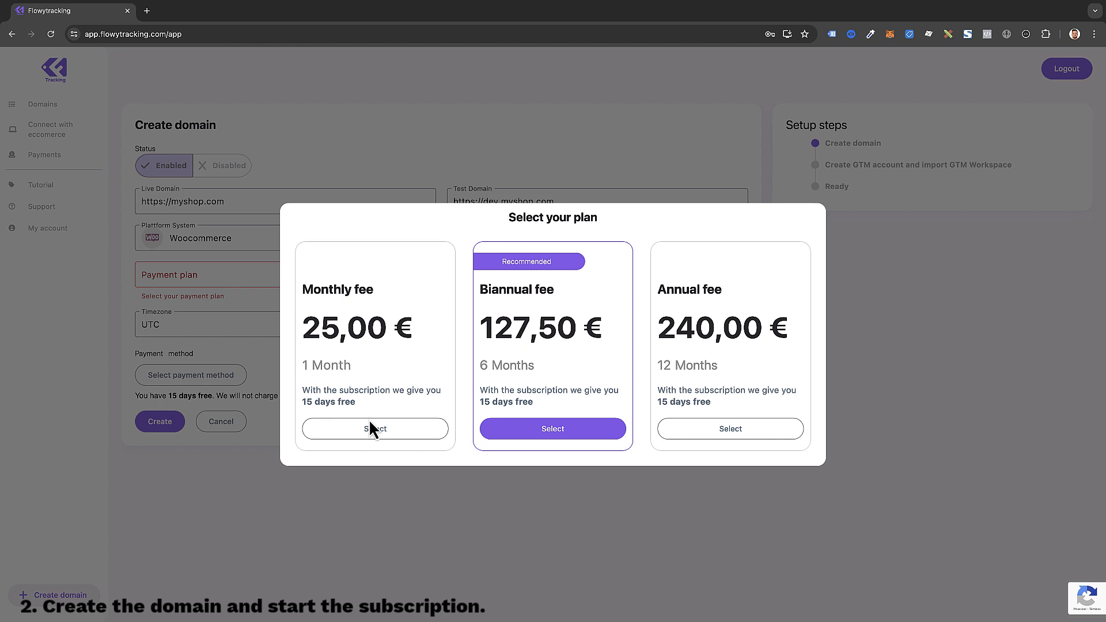
{"action": "left_click", "coordinate": [383, 430]}
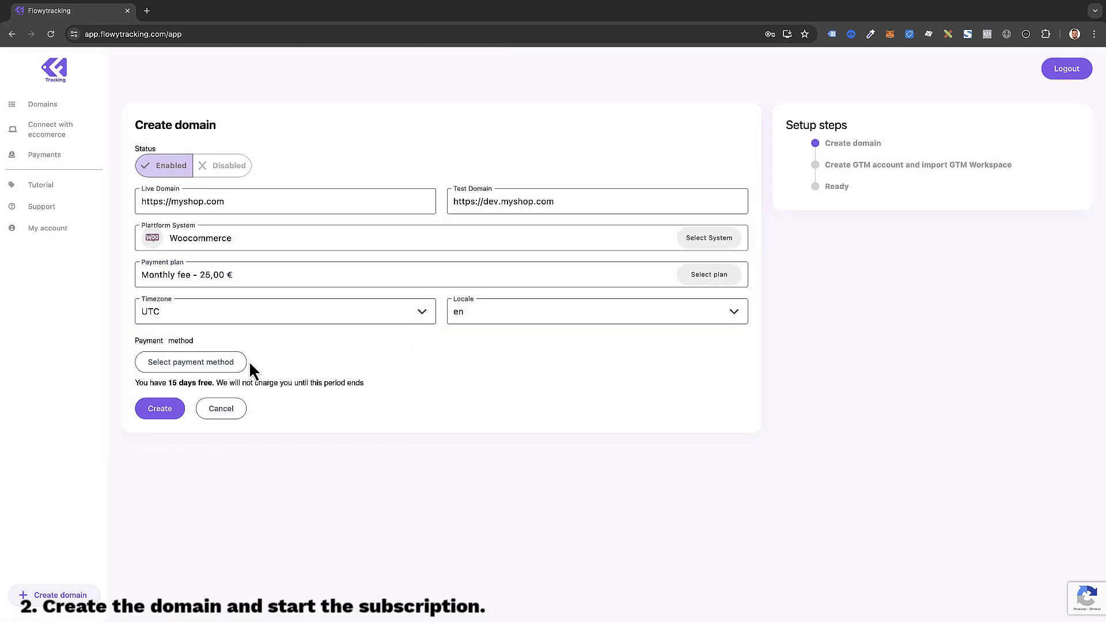
{"action": "left_click", "coordinate": [206, 361]}
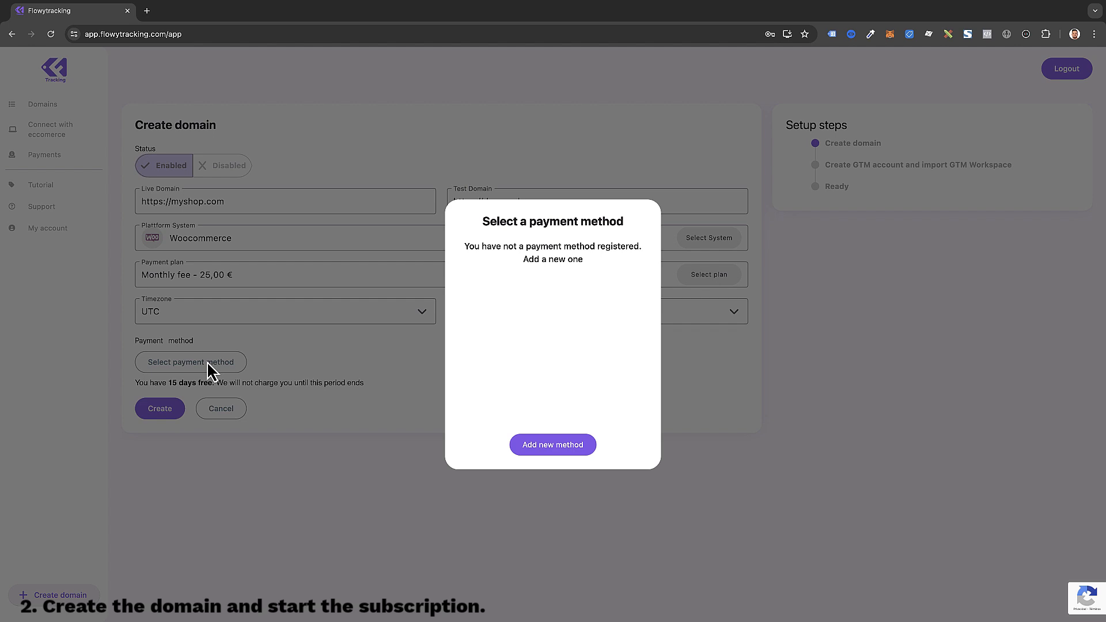
Step: Add a new payment card and begin entering its card number
{"action": "left_click", "coordinate": [558, 448]}
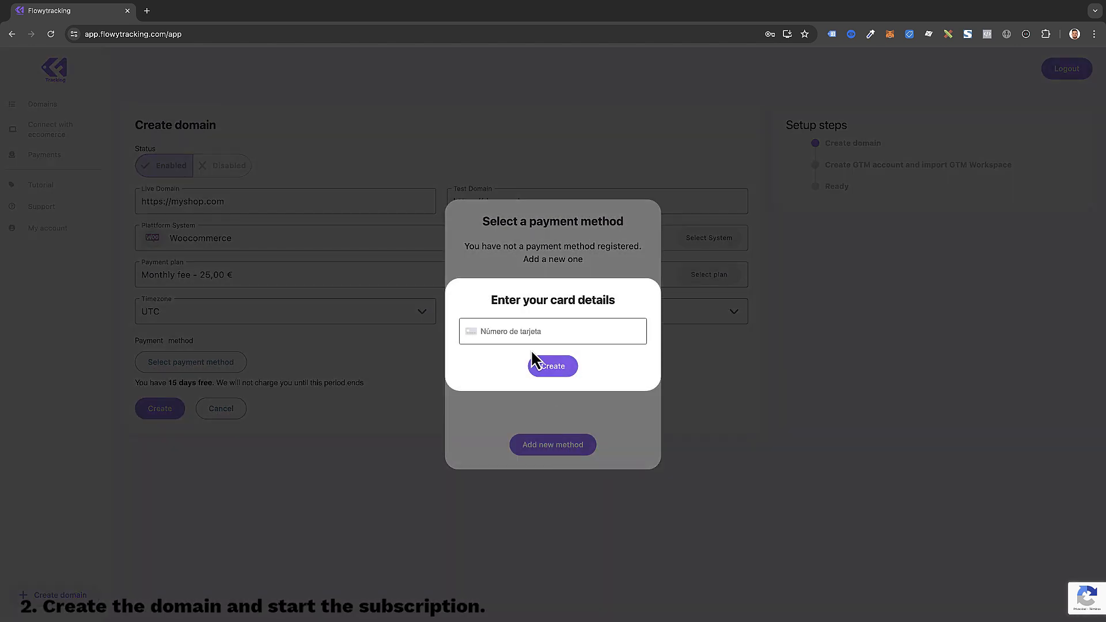
{"action": "left_click", "coordinate": [511, 331]}
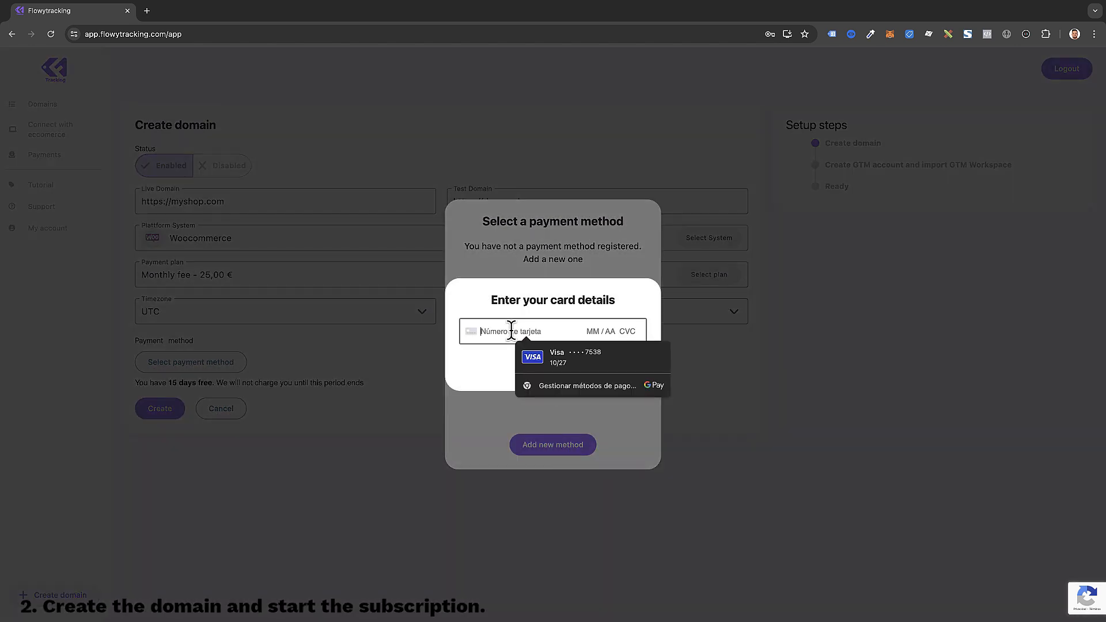
{"action": "type", "text": "424242"}
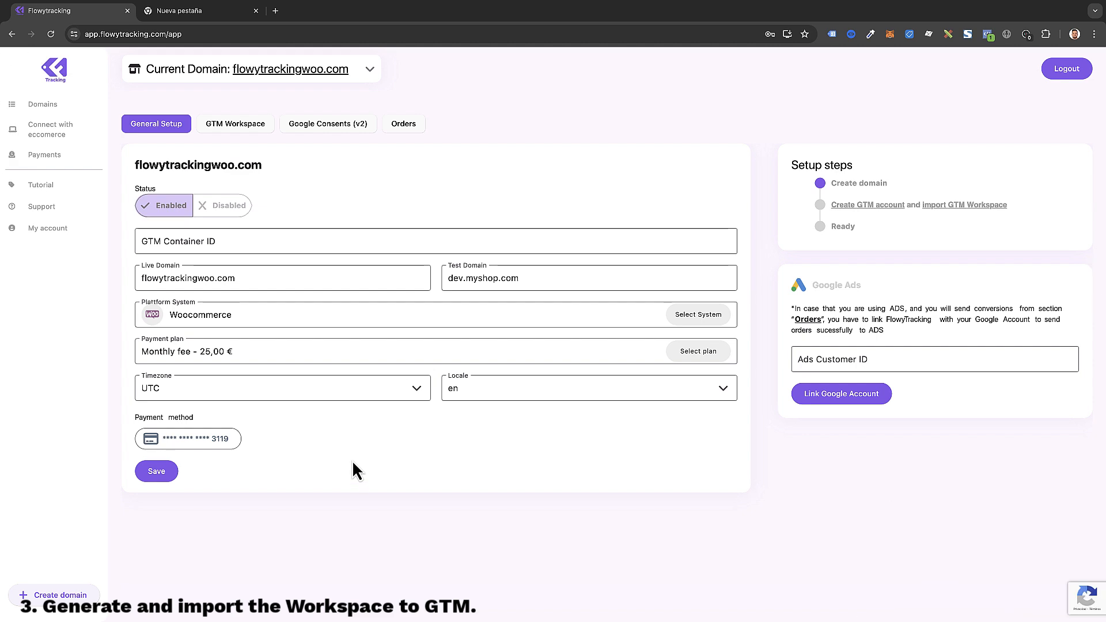
Step: Enable the GA4 tool in the GTM Workspace with Measurement ID G-123456
{"action": "left_click", "coordinate": [240, 126]}
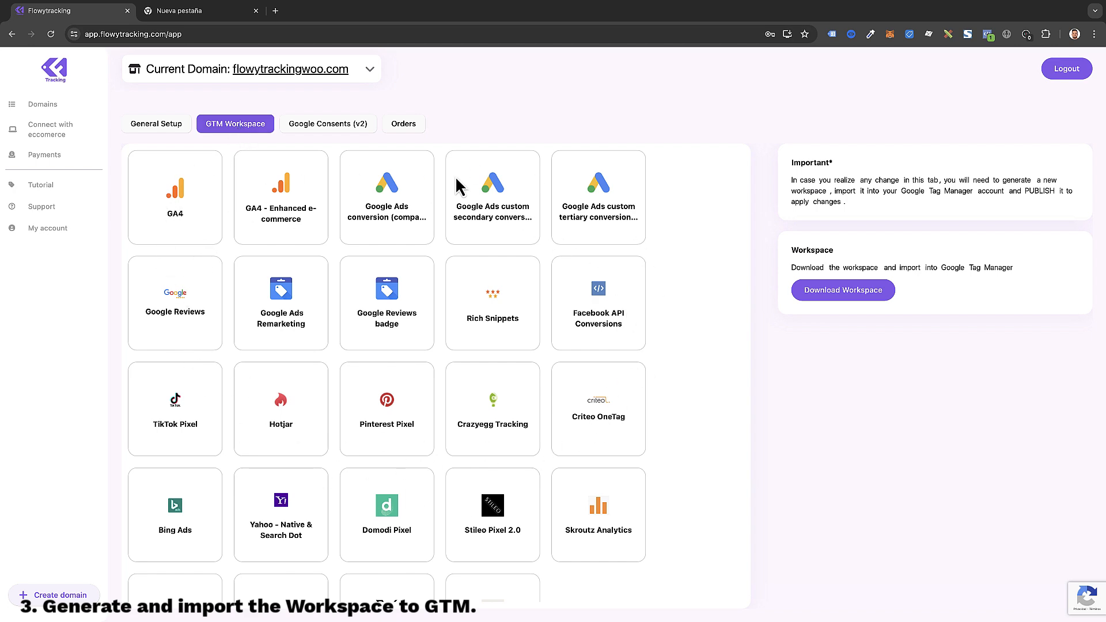
{"action": "left_click", "coordinate": [195, 225]}
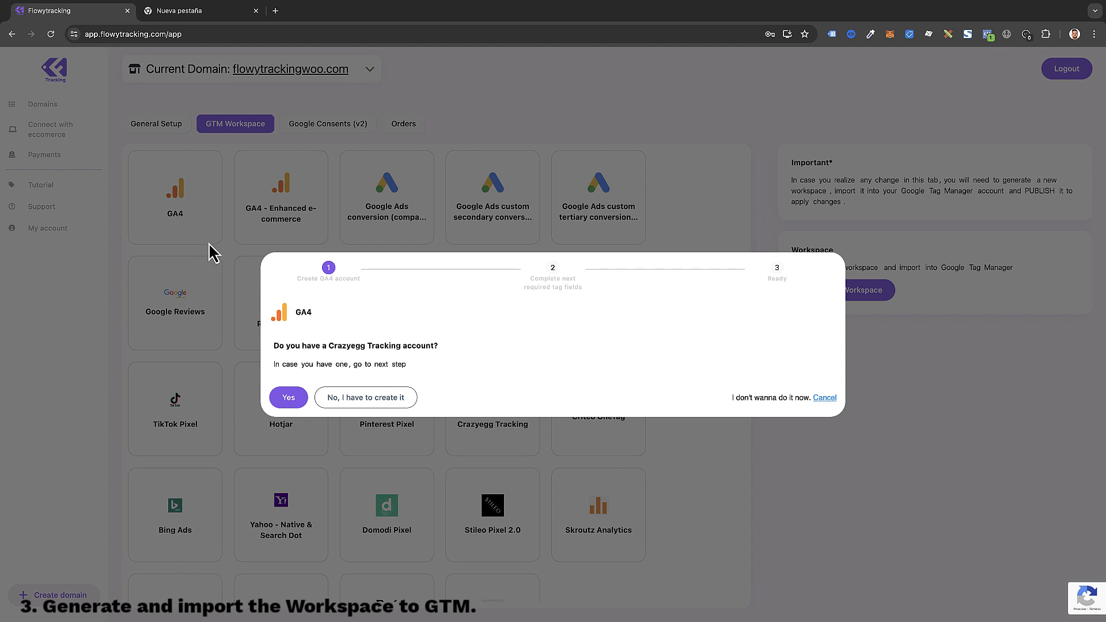
{"action": "left_click", "coordinate": [289, 398]}
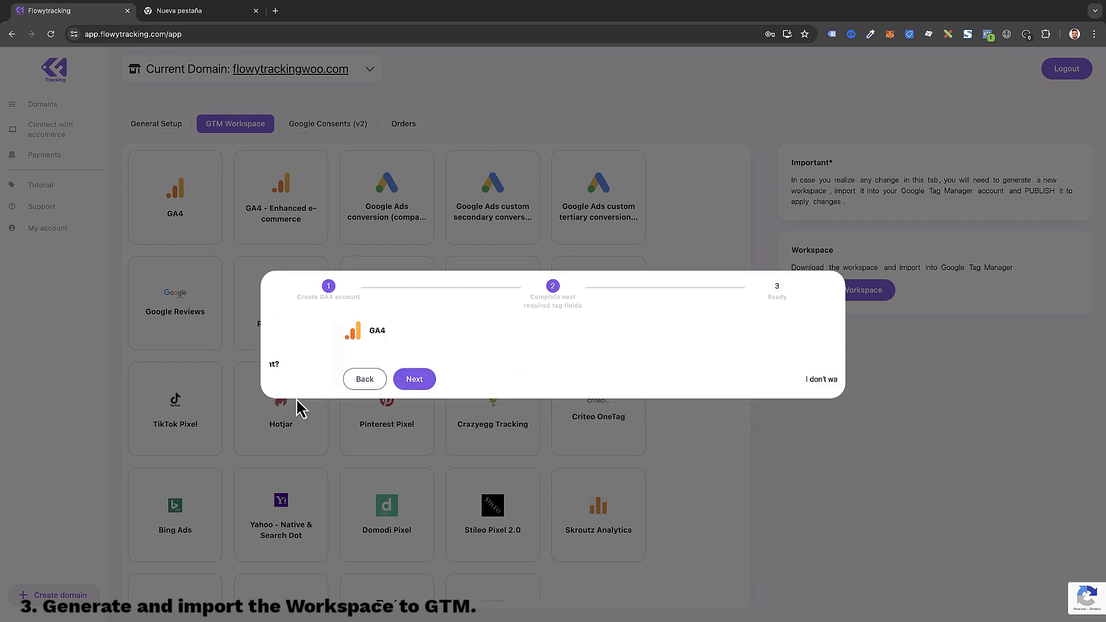
{"action": "left_click", "coordinate": [296, 353]}
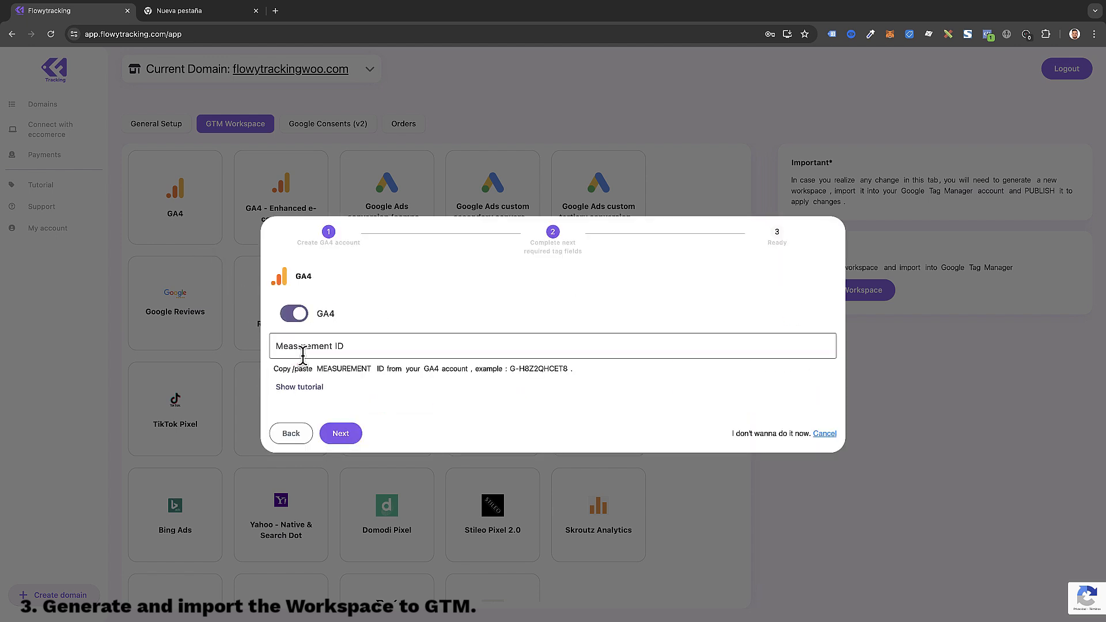
{"action": "left_click", "coordinate": [309, 346]}
{"action": "type", "text": "G"}
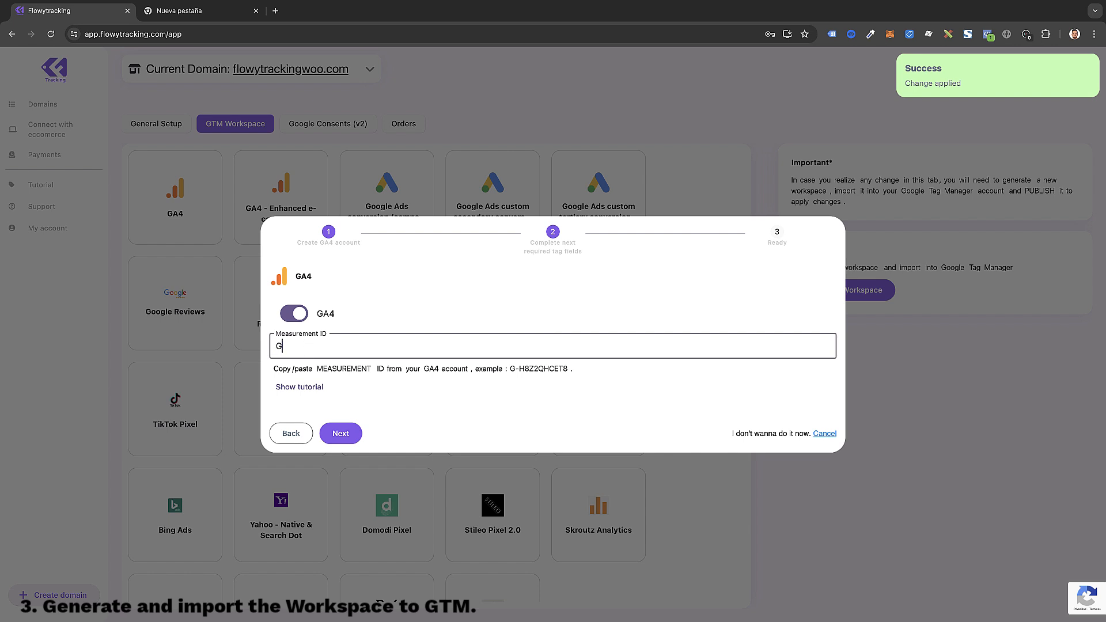
{"action": "type", "text": "-12345"}
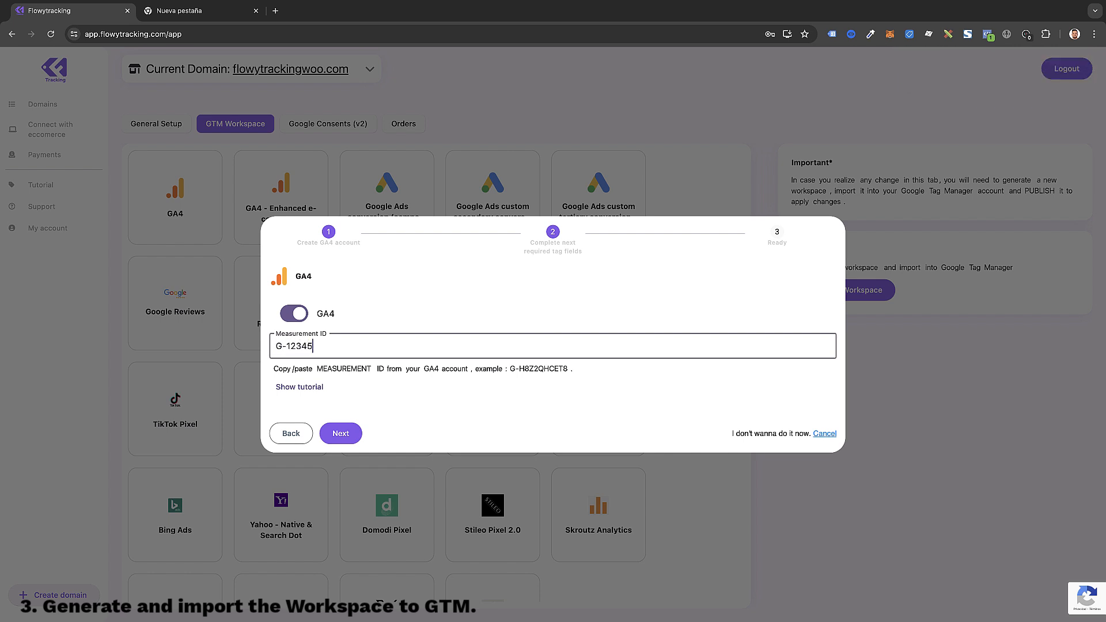
{"action": "type", "text": "6"}
{"action": "left_click", "coordinate": [349, 441]}
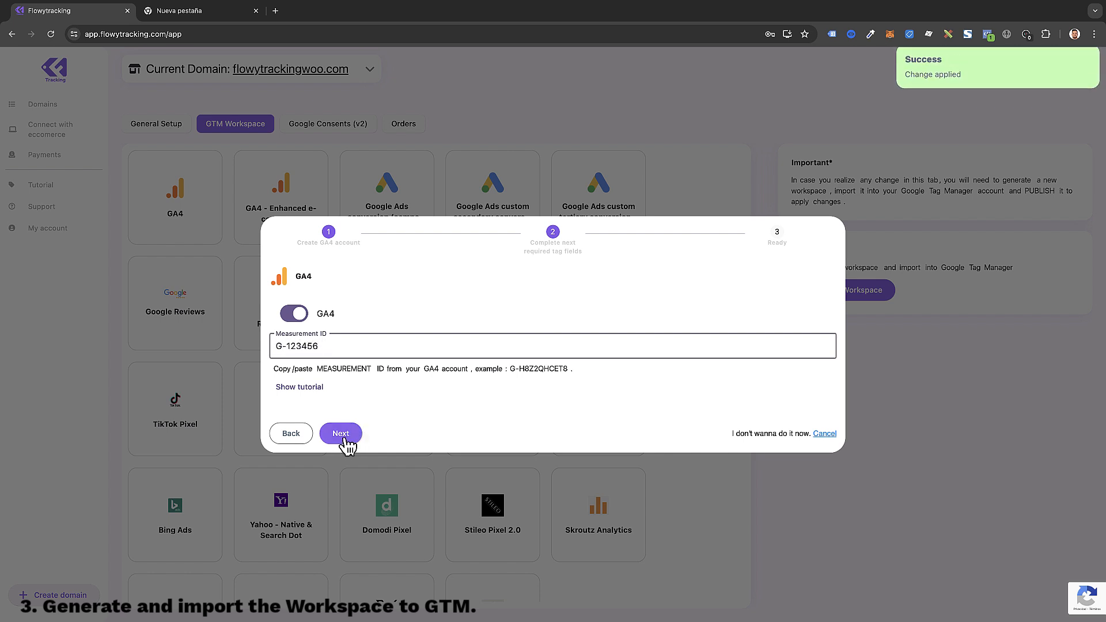
{"action": "left_click", "coordinate": [549, 386]}
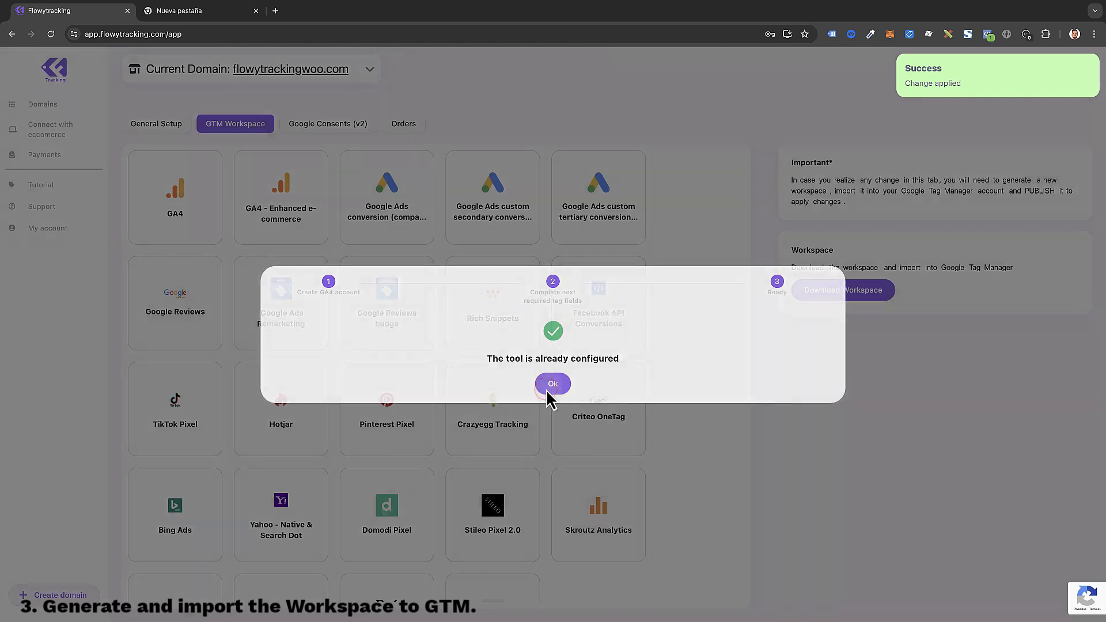
Step: Switch on GA4 - Enhanced e-commerce through its setup wizard and acknowledge it is configured
{"action": "left_click", "coordinate": [275, 200]}
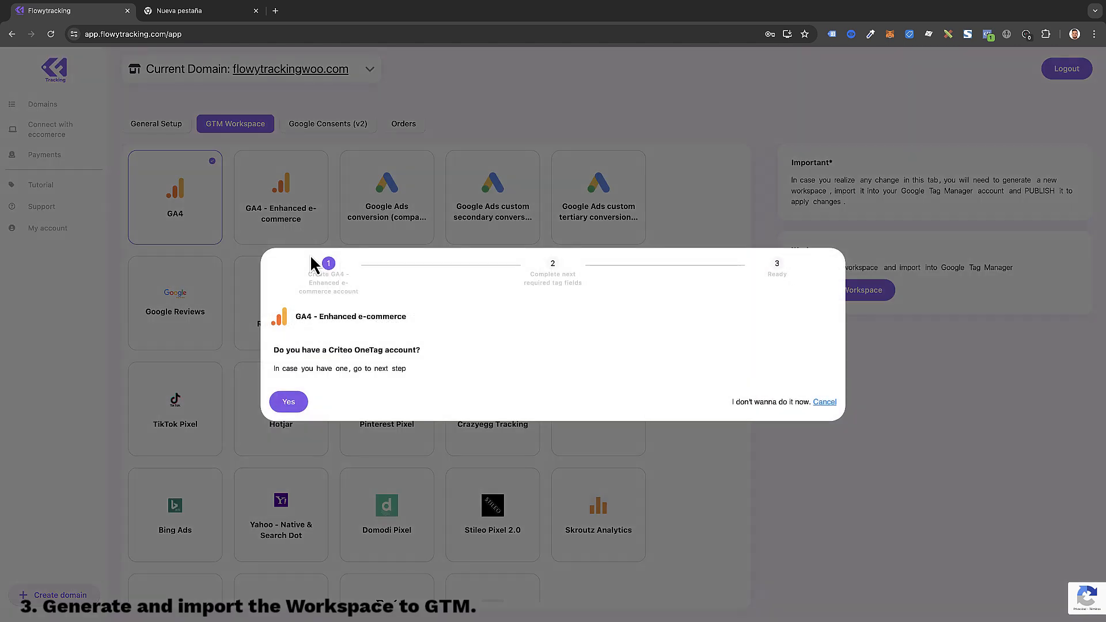
{"action": "left_click", "coordinate": [289, 401]}
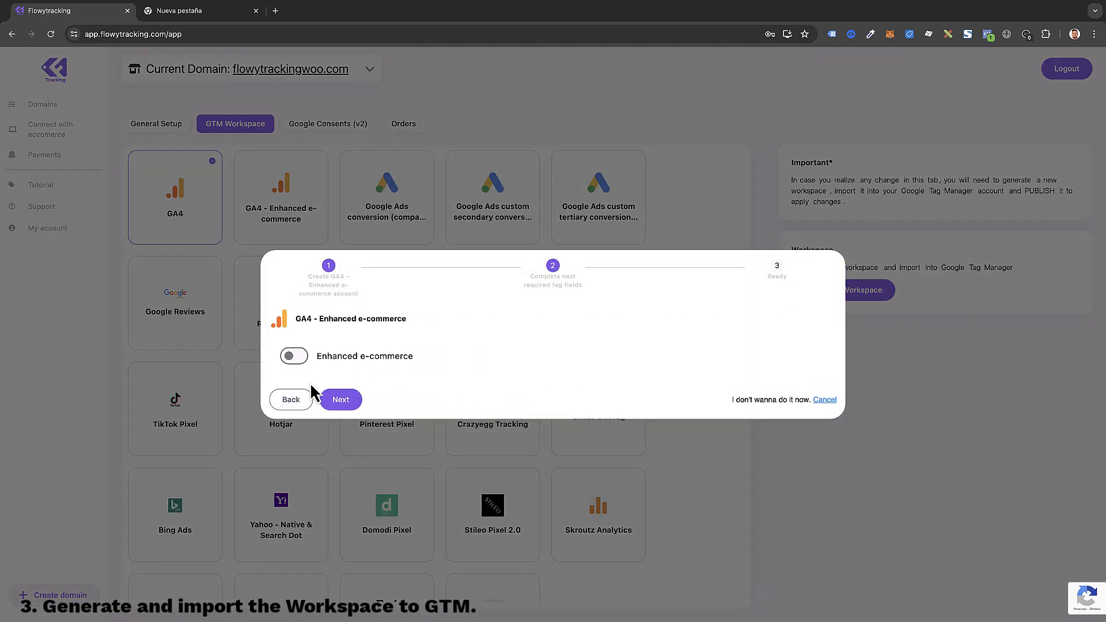
{"action": "left_click", "coordinate": [295, 358]}
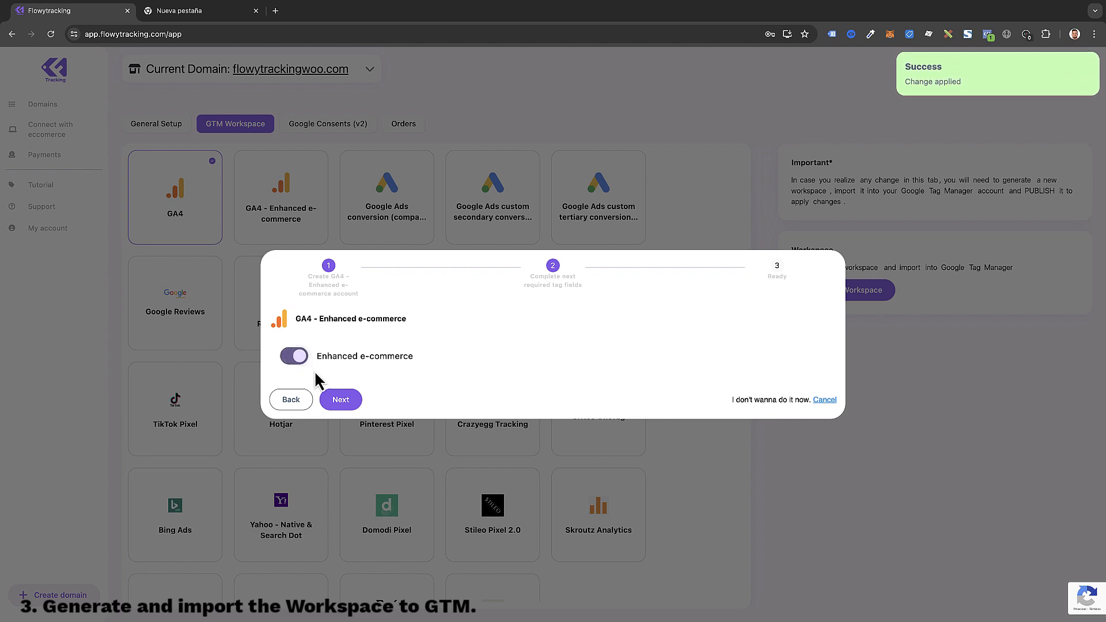
{"action": "left_click", "coordinate": [340, 399]}
{"action": "left_click", "coordinate": [554, 389]}
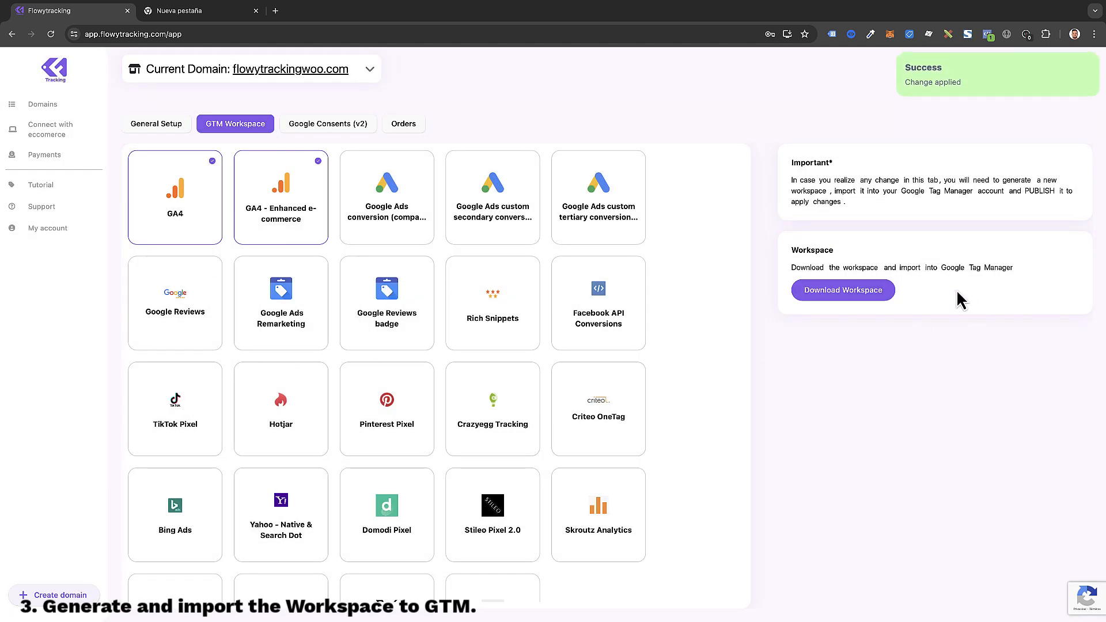
{"action": "scroll", "coordinate": [692, 369], "scroll_direction": "down", "scroll_amount": 2}
{"action": "scroll", "coordinate": [692, 372], "scroll_direction": "up", "scroll_amount": 2}
Step: Download flowytrackingwoo.com_gtm_workspace.json from the Workspace box and check it in the downloads bubble
{"action": "left_click", "coordinate": [830, 294]}
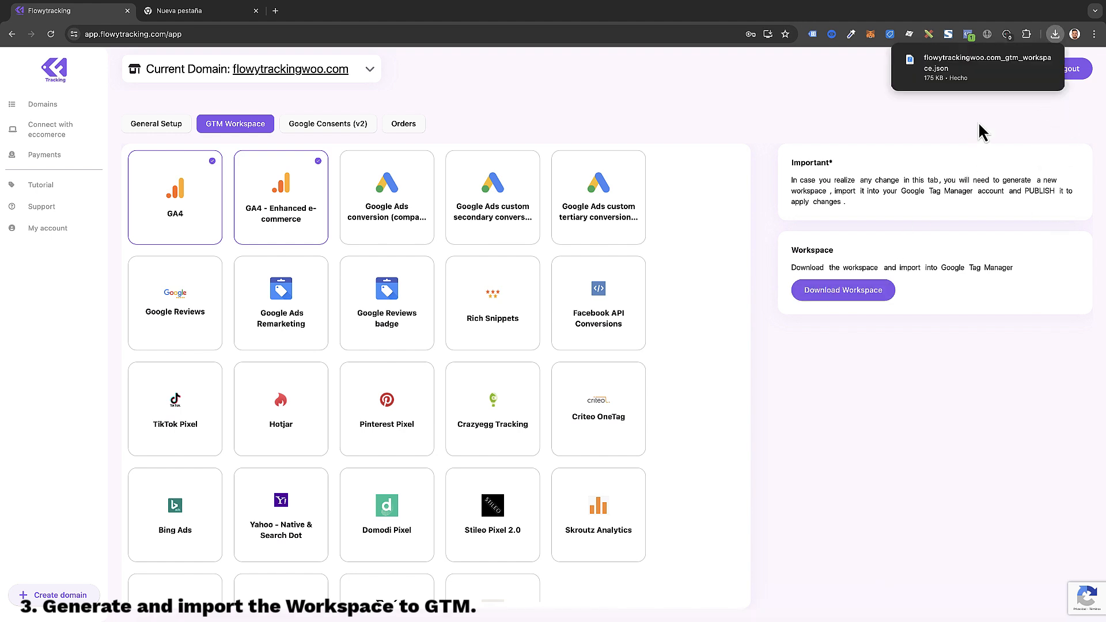
{"action": "mouse_move", "coordinate": [961, 86]}
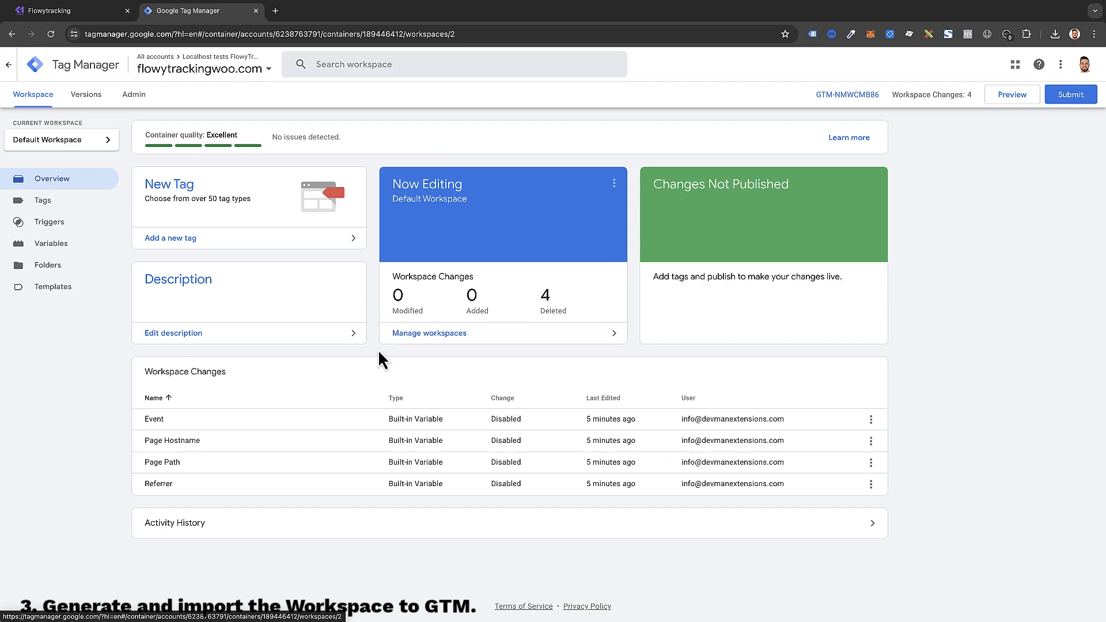
Step: Start a container import from Admin and load flowytrackingwoo.com_gtm_workspace.json
{"action": "left_click", "coordinate": [134, 96]}
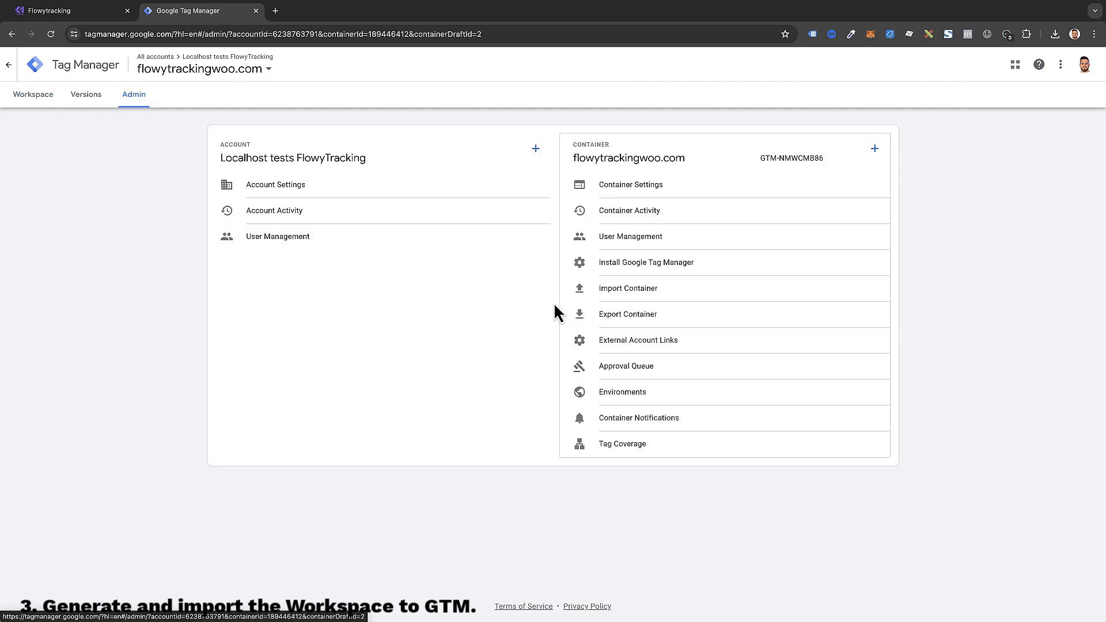
{"action": "left_click", "coordinate": [598, 295]}
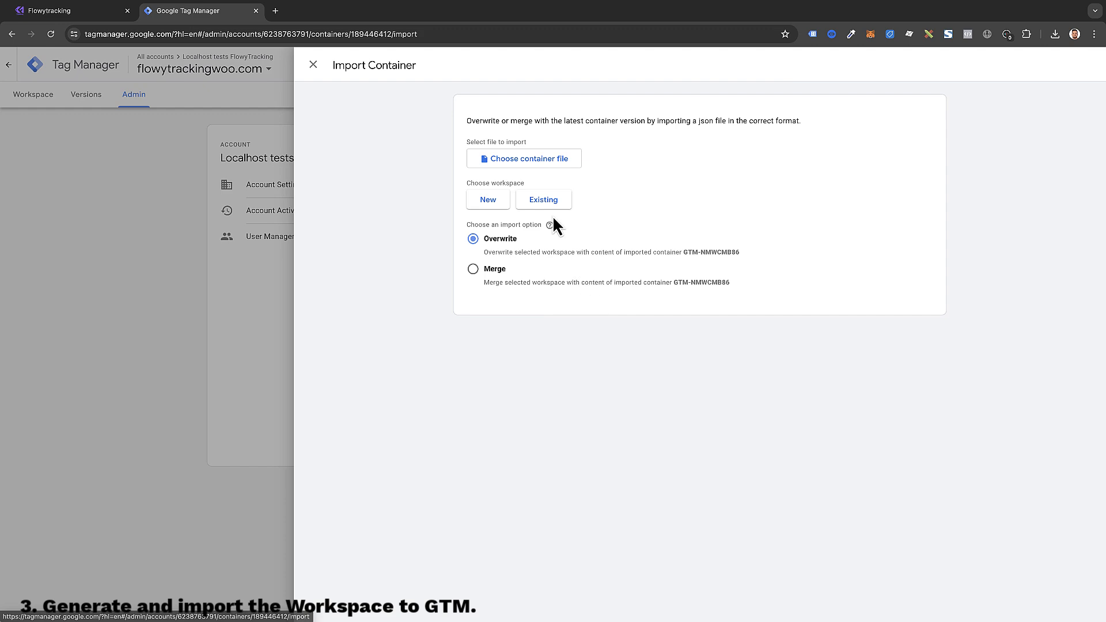
{"action": "left_click", "coordinate": [532, 163]}
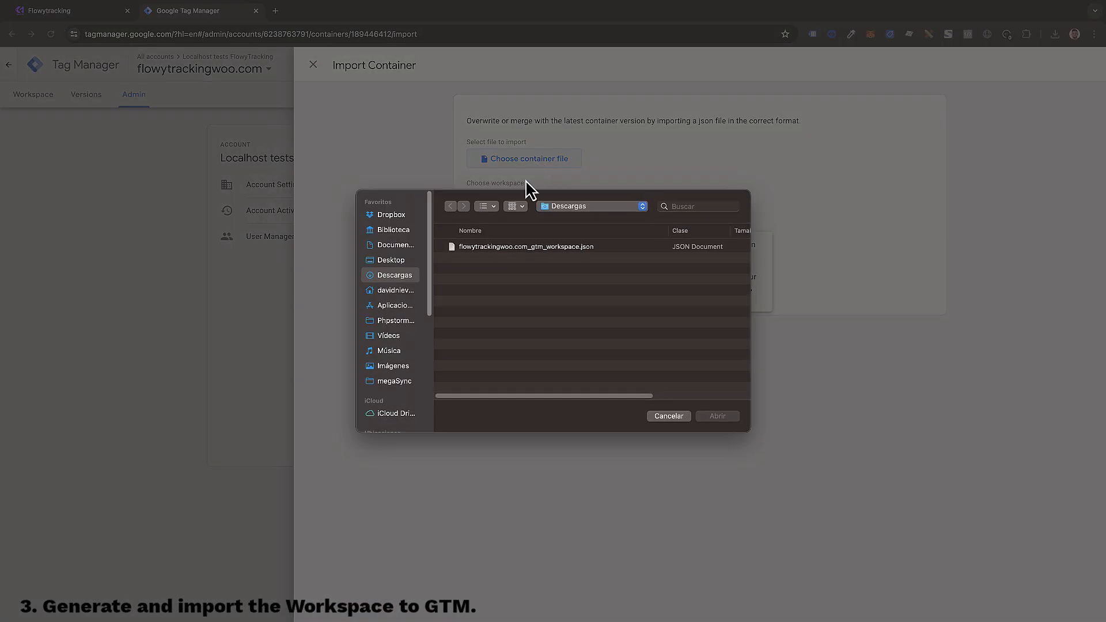
{"action": "double_click", "coordinate": [526, 248]}
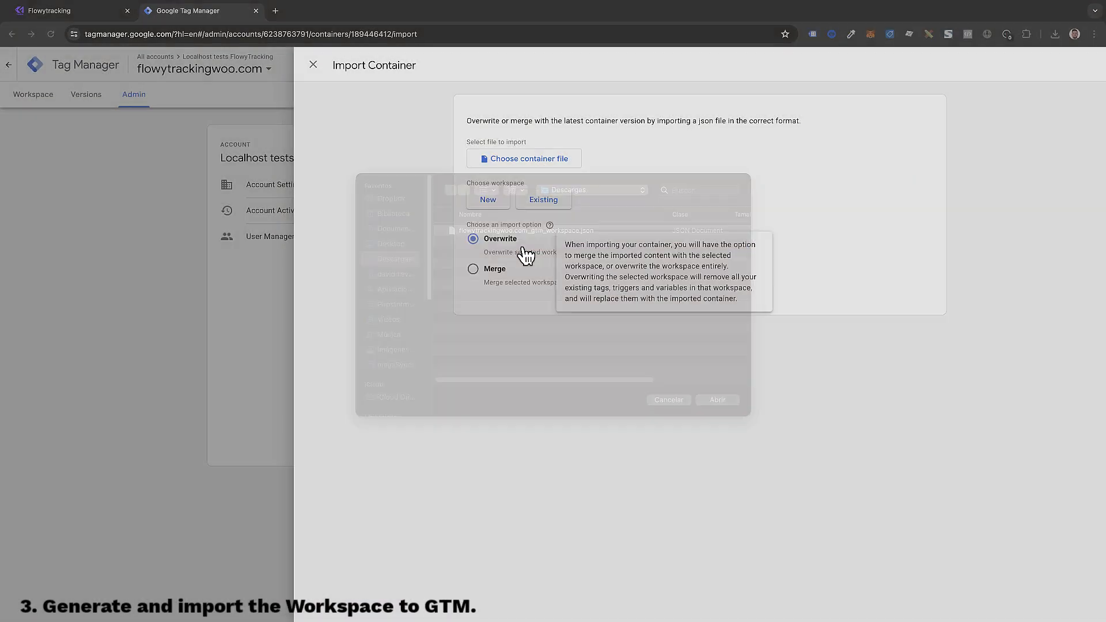
Step: Target existing Default Workspace with Overwrite and review the 13 tags, 20 triggers, 73 variables
{"action": "left_click", "coordinate": [536, 203]}
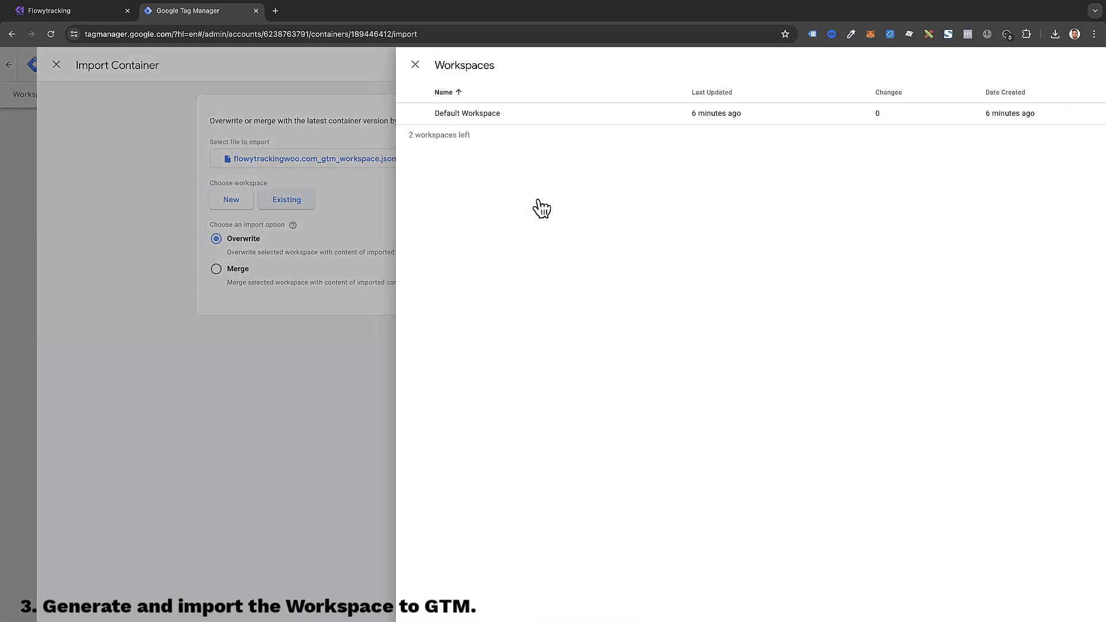
{"action": "left_click", "coordinate": [444, 115]}
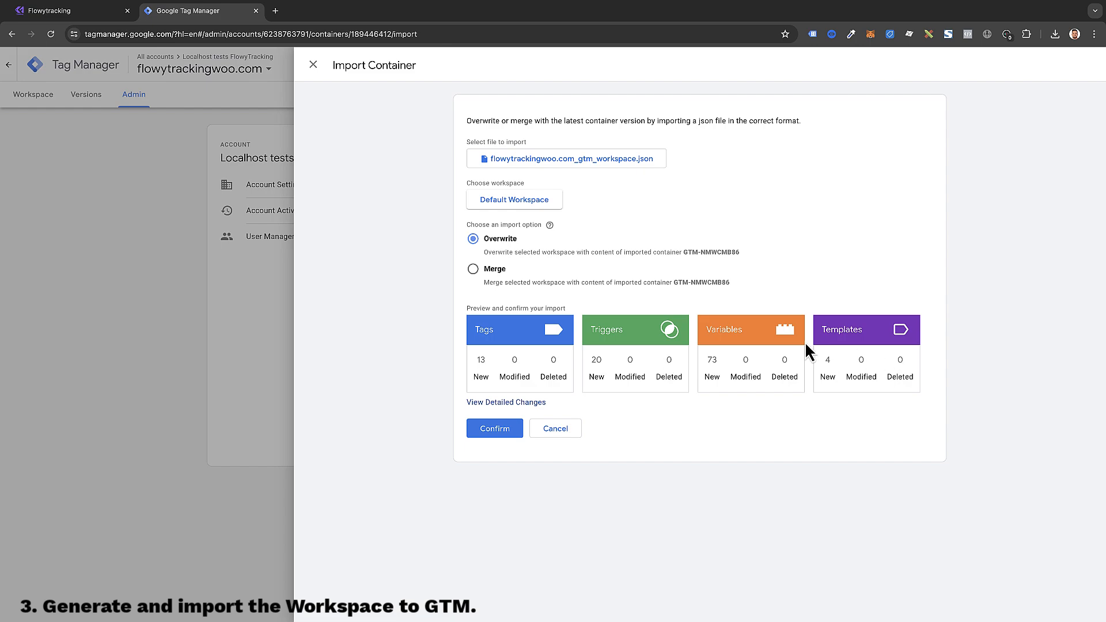
{"action": "left_click", "coordinate": [501, 403]}
{"action": "scroll", "coordinate": [634, 412], "scroll_direction": "down", "scroll_amount": 5}
{"action": "scroll", "coordinate": [568, 412], "scroll_direction": "down", "scroll_amount": 15}
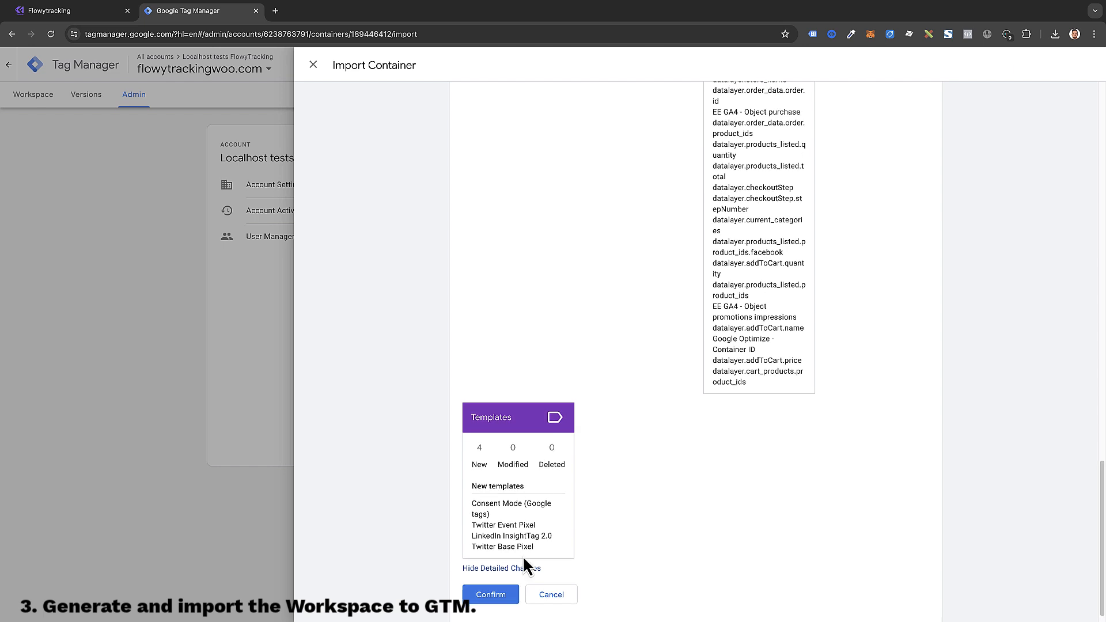
{"action": "left_click", "coordinate": [519, 575]}
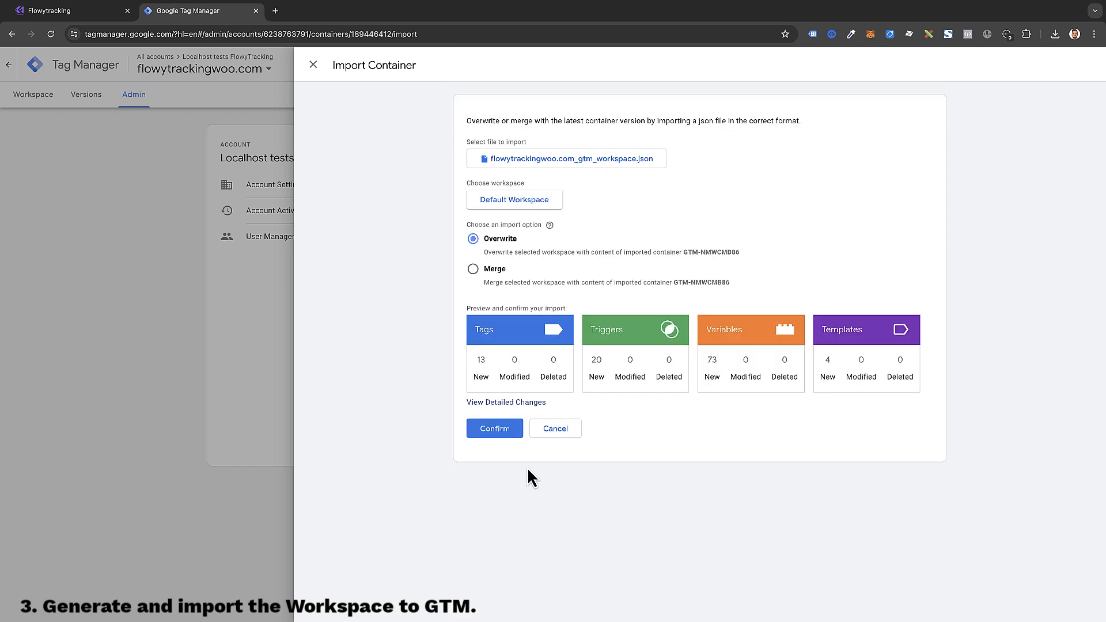
Step: Confirm the import, browse the imported Tags, Triggers and Variables, and return to Overview
{"action": "left_click", "coordinate": [494, 429]}
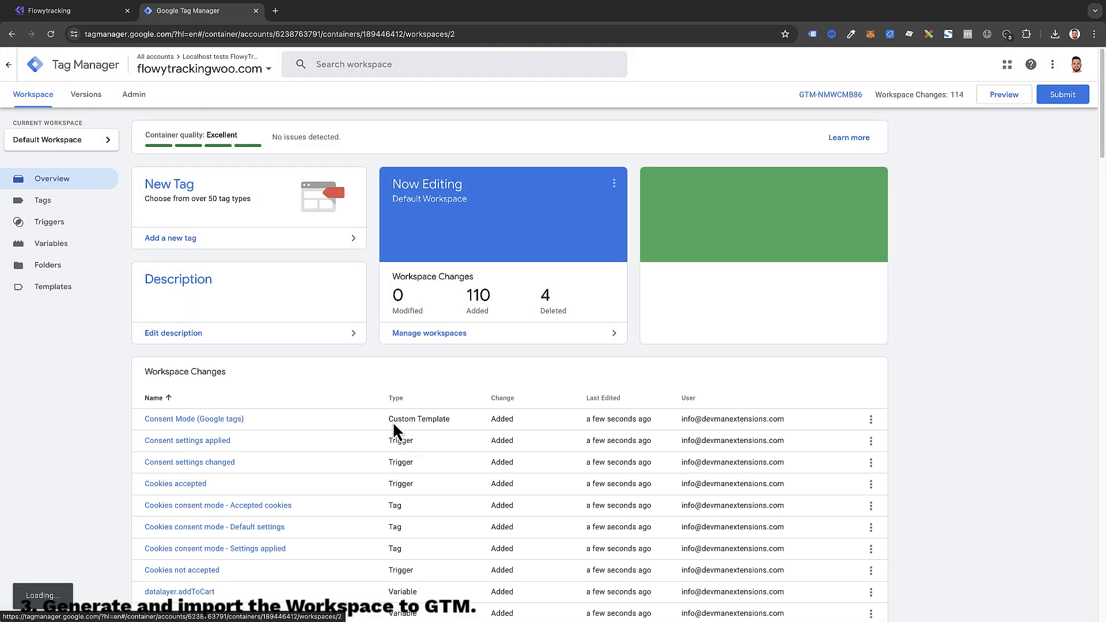
{"action": "left_click", "coordinate": [68, 200]}
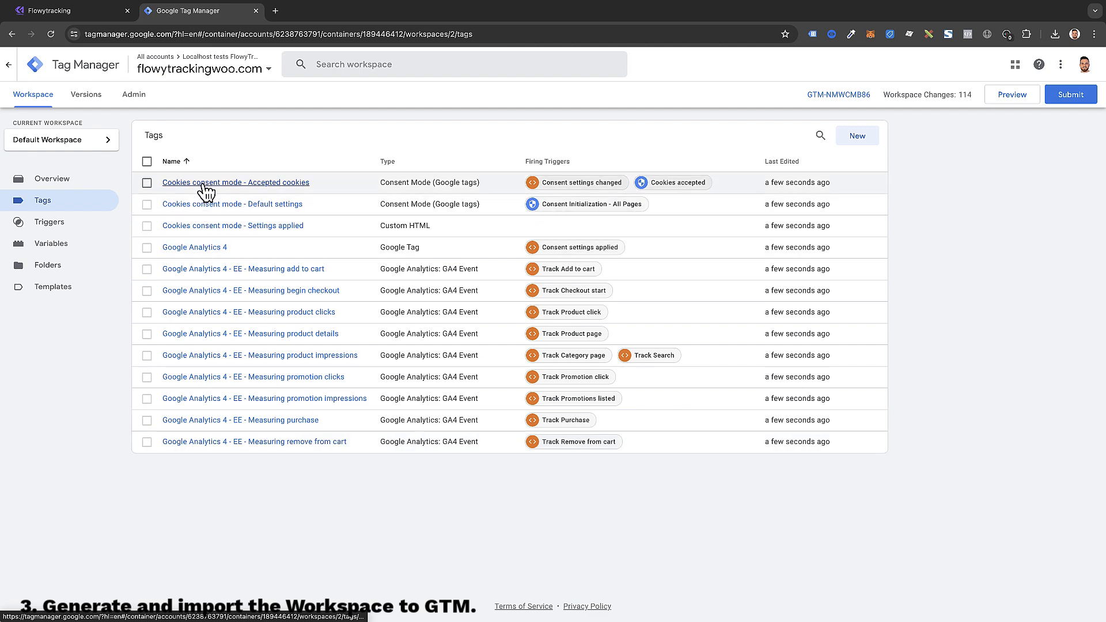
{"action": "left_click", "coordinate": [72, 222]}
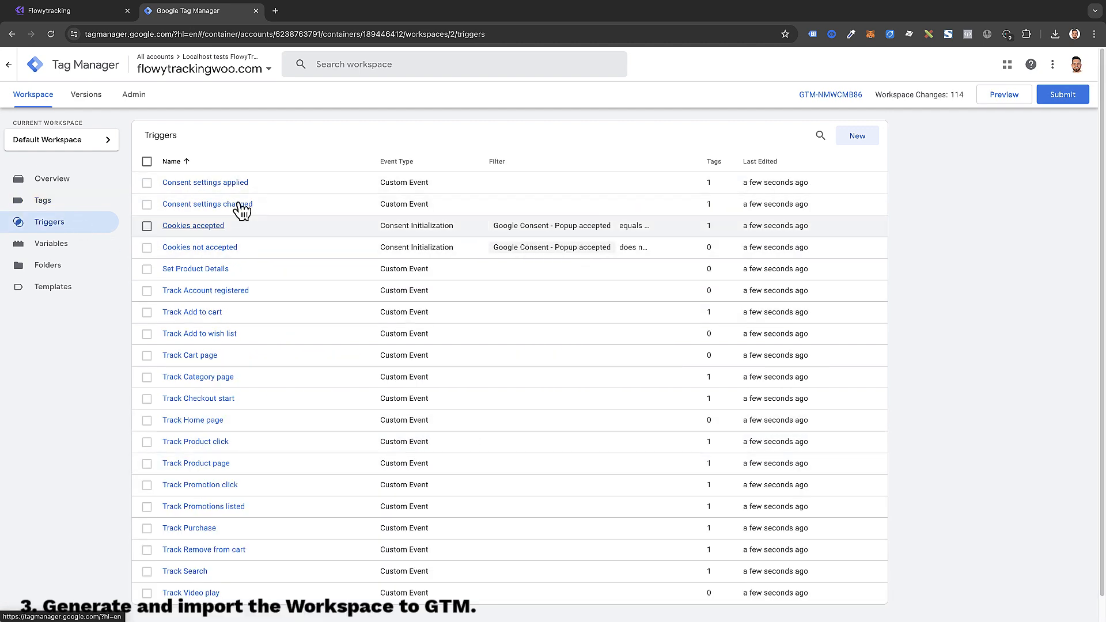
{"action": "left_click", "coordinate": [50, 245]}
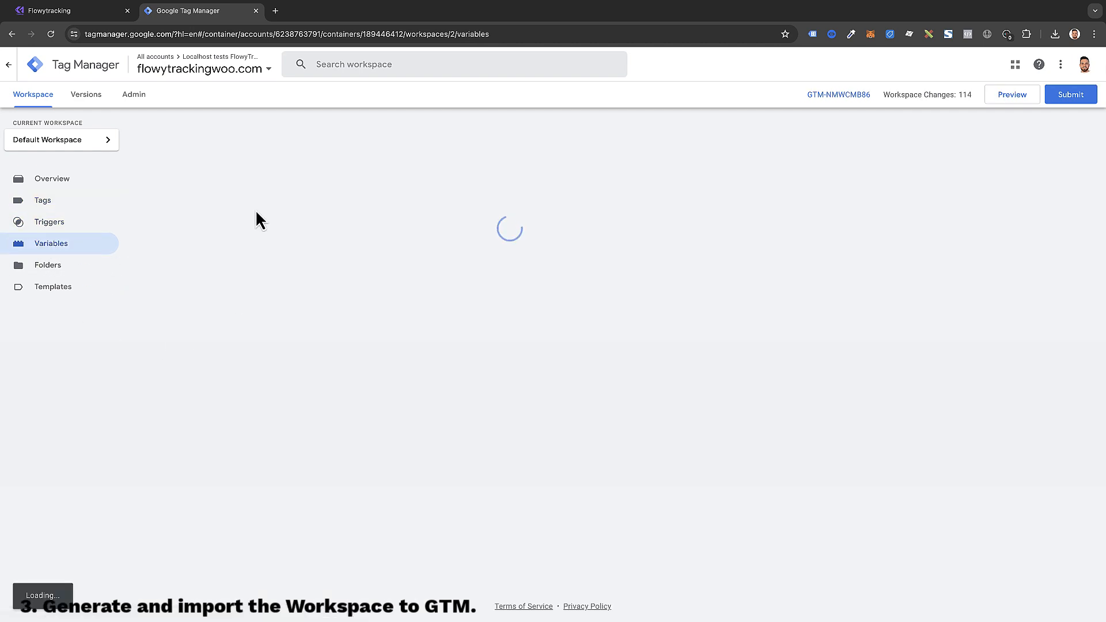
{"action": "scroll", "coordinate": [230, 329], "scroll_direction": "down", "scroll_amount": 5}
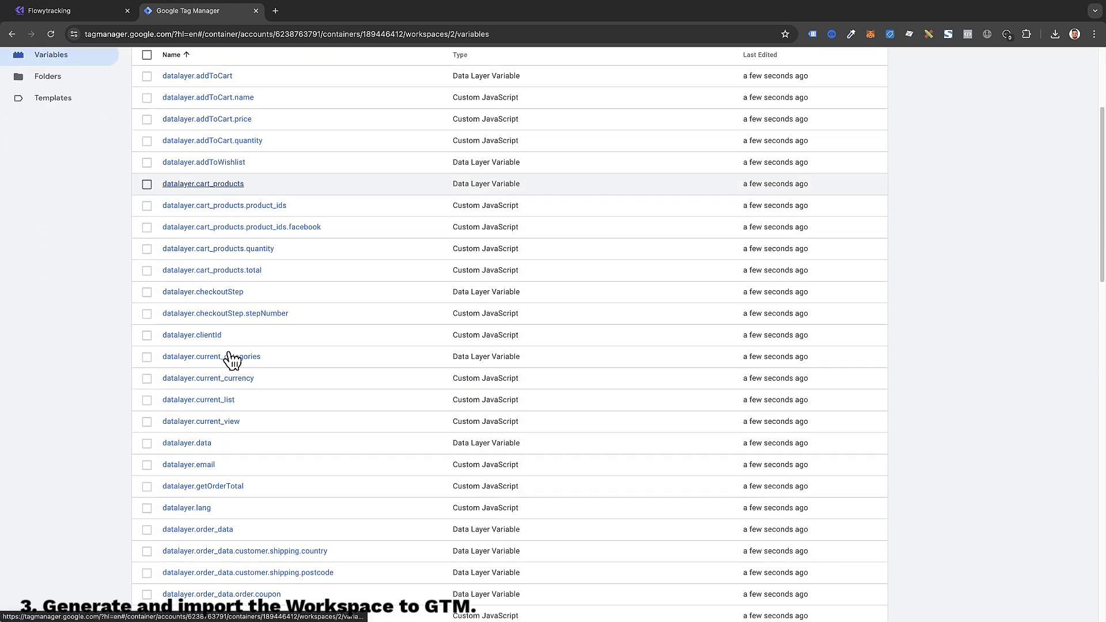
{"action": "scroll", "coordinate": [235, 381], "scroll_direction": "up", "scroll_amount": 5}
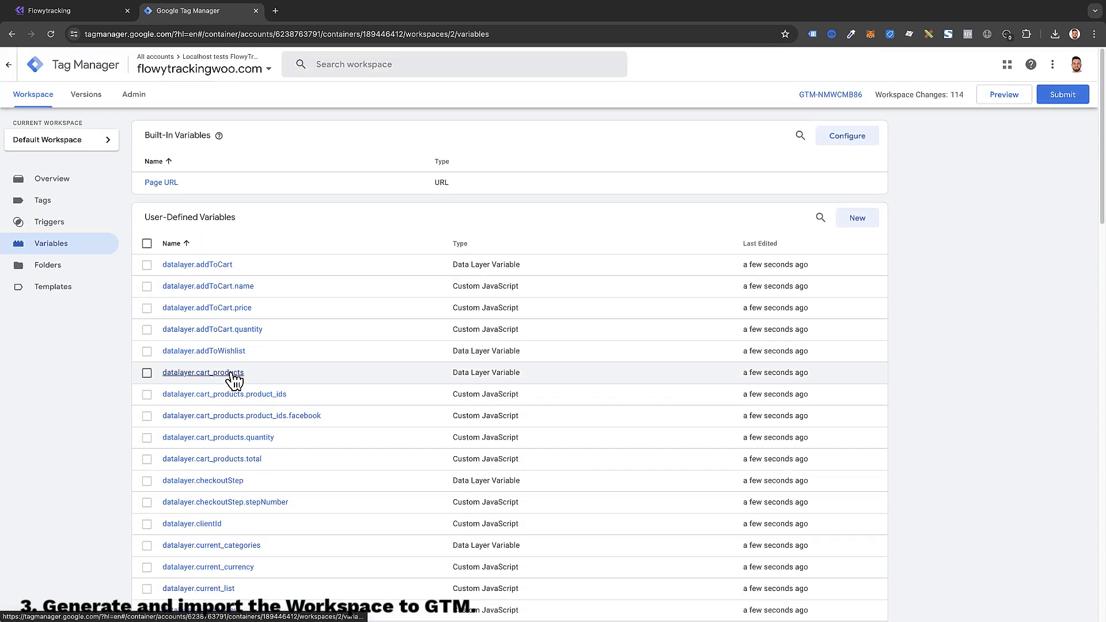
{"action": "left_click", "coordinate": [67, 179]}
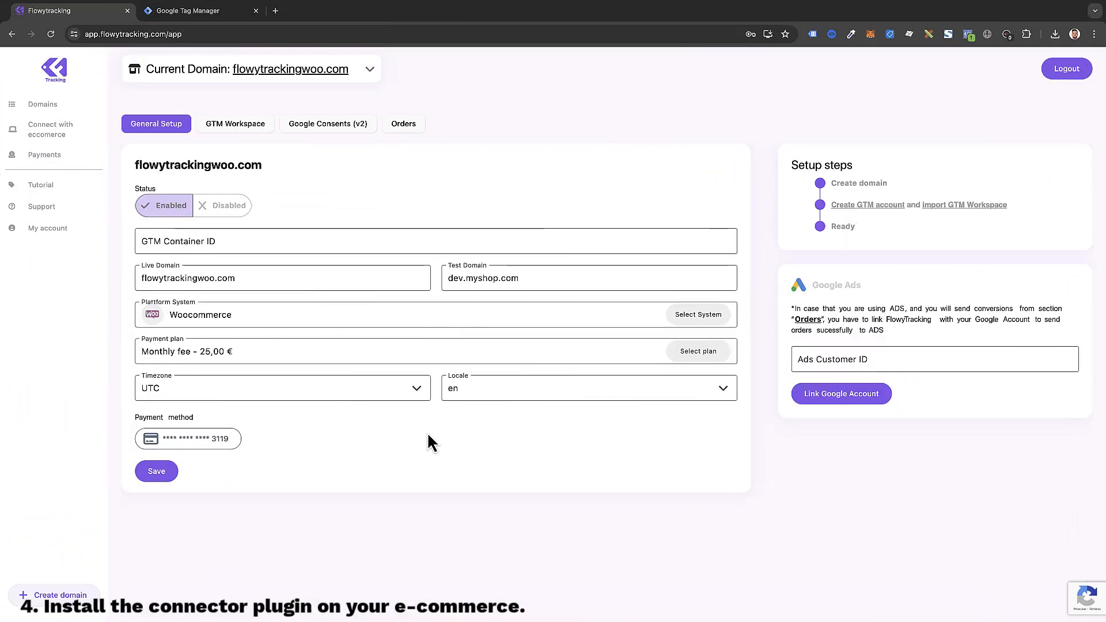
Step: Open Connect with ecommerce to see the Opencart, Shopify and WooCommerce plugin cards
{"action": "left_click", "coordinate": [58, 135]}
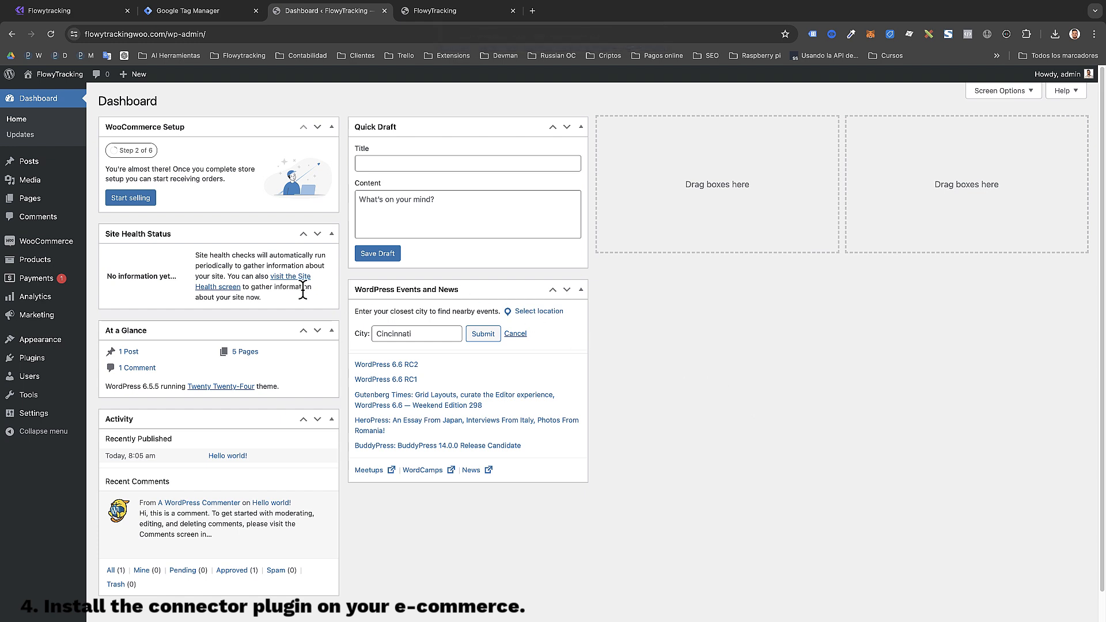
Step: Upload flowytracking-woocommerce.zip from Descargas as a new plugin, install it, and activate it
{"action": "mouse_move", "coordinate": [54, 356]}
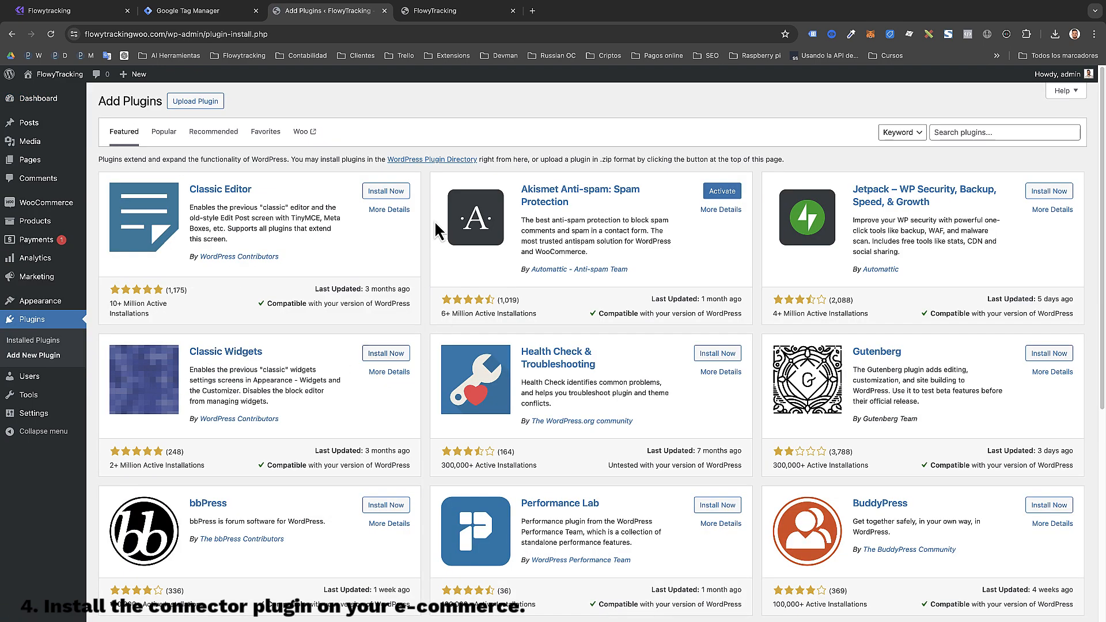
{"action": "left_click", "coordinate": [196, 102]}
{"action": "left_click", "coordinate": [503, 202]}
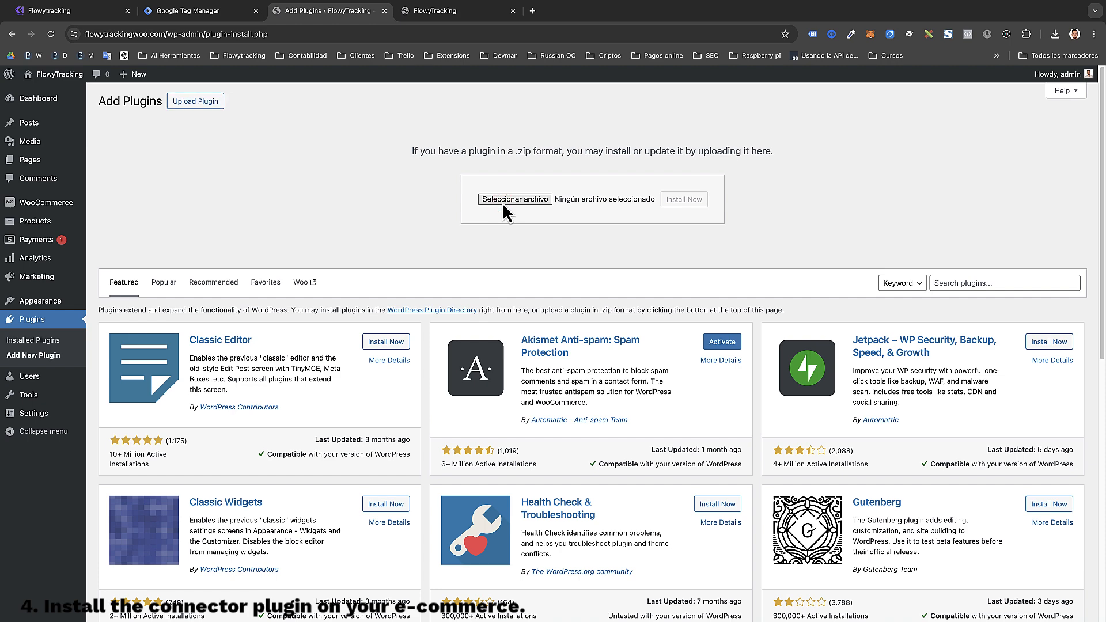
{"action": "left_click", "coordinate": [407, 275]}
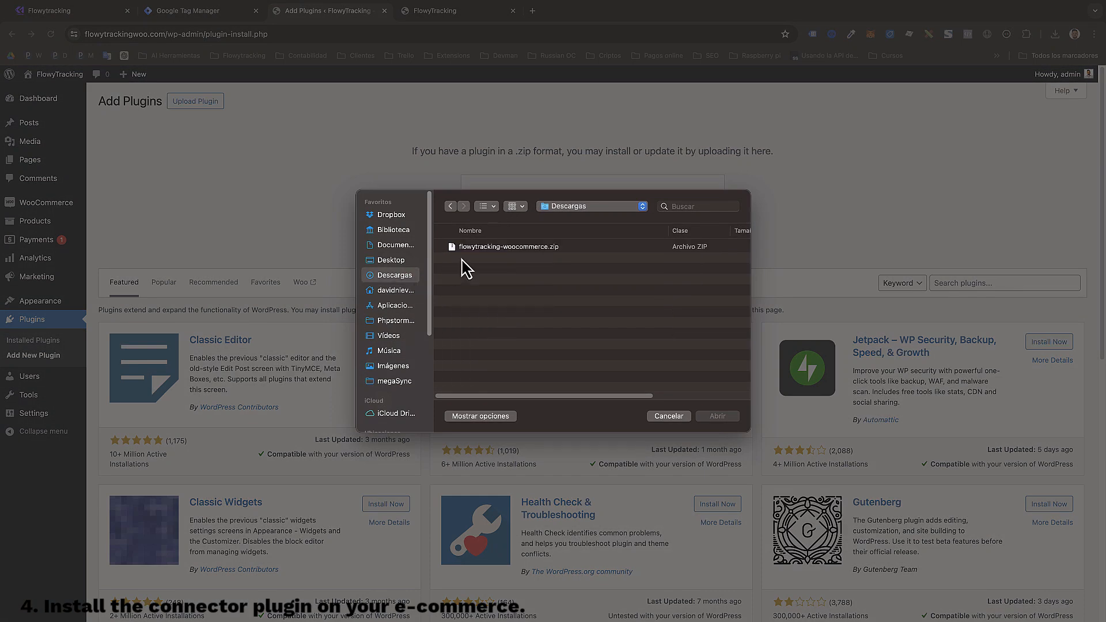
{"action": "left_click", "coordinate": [487, 248]}
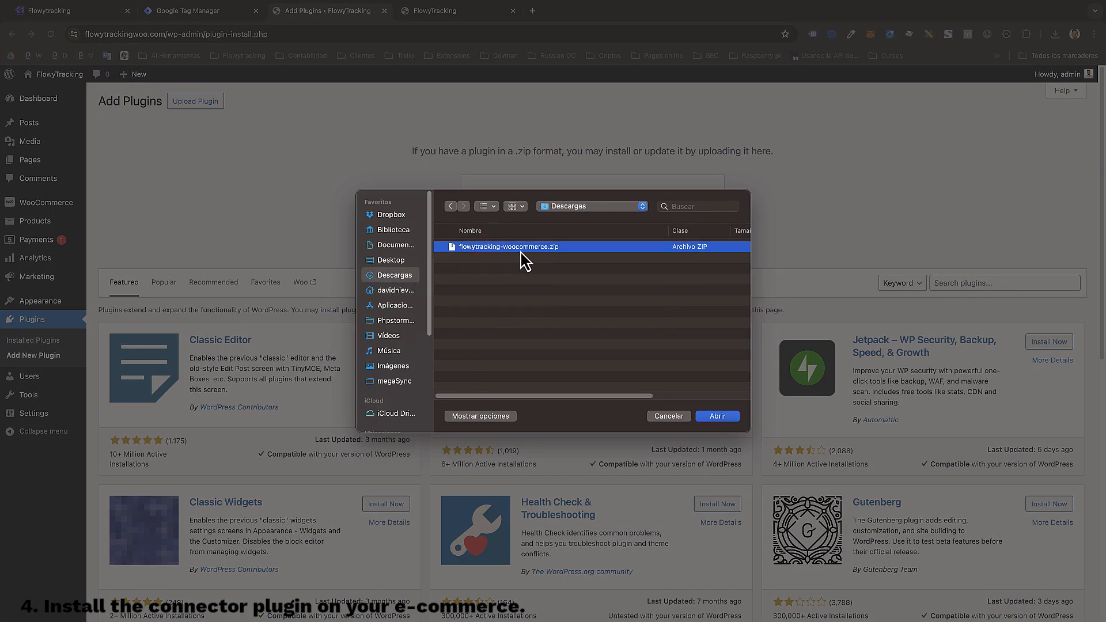
{"action": "double_click", "coordinate": [509, 248]}
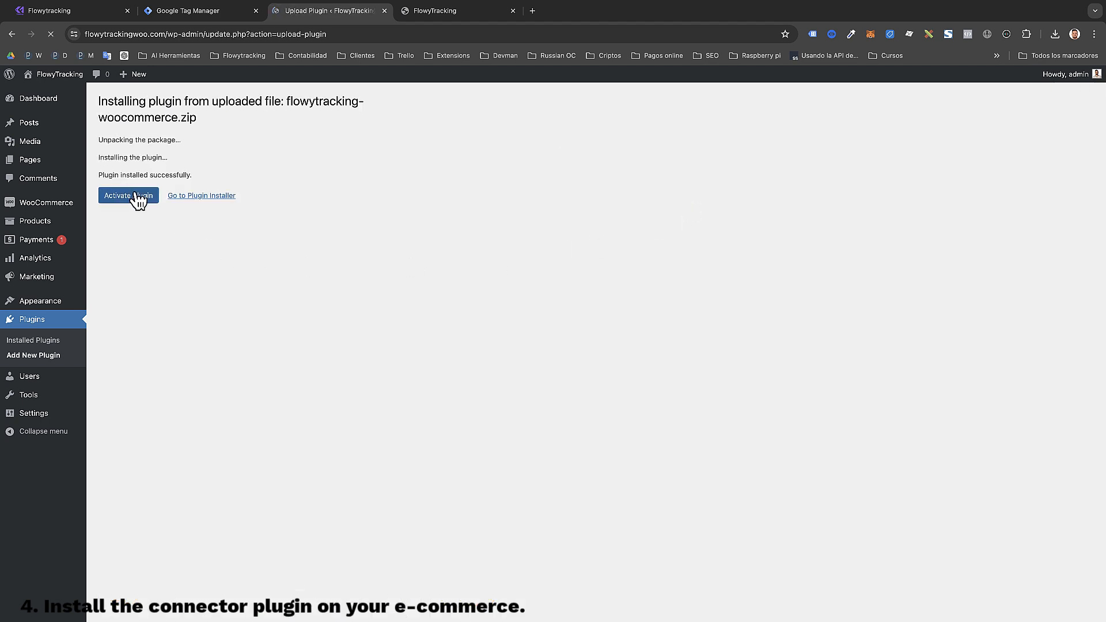
{"action": "left_click", "coordinate": [138, 197]}
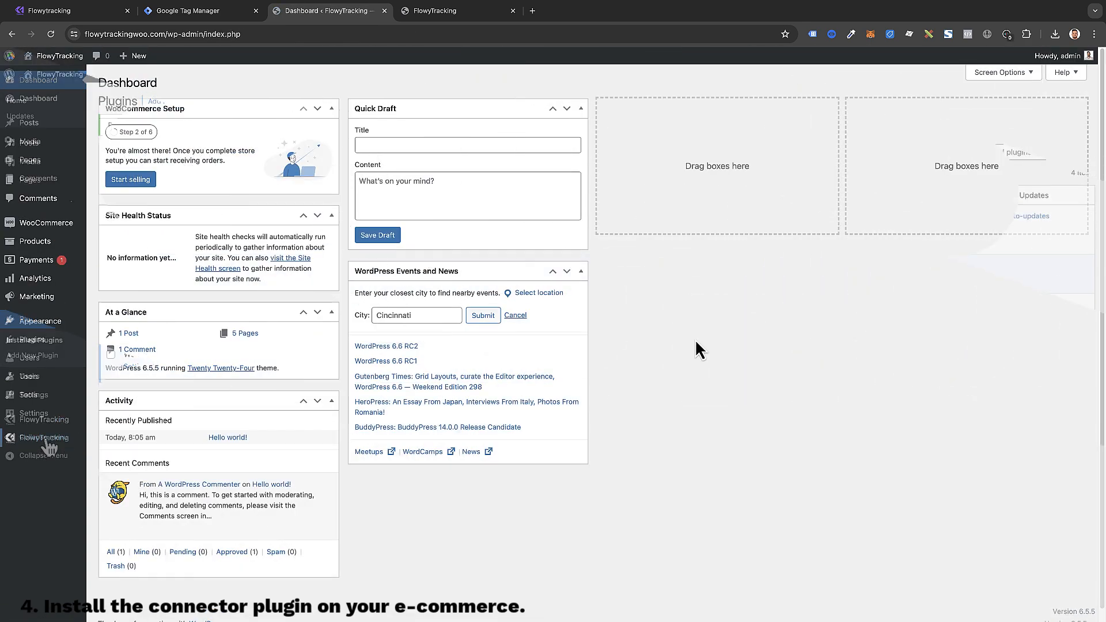
Step: Open the FlowyTracking plugin settings and select the GTM Container ID field
{"action": "left_click", "coordinate": [695, 339]}
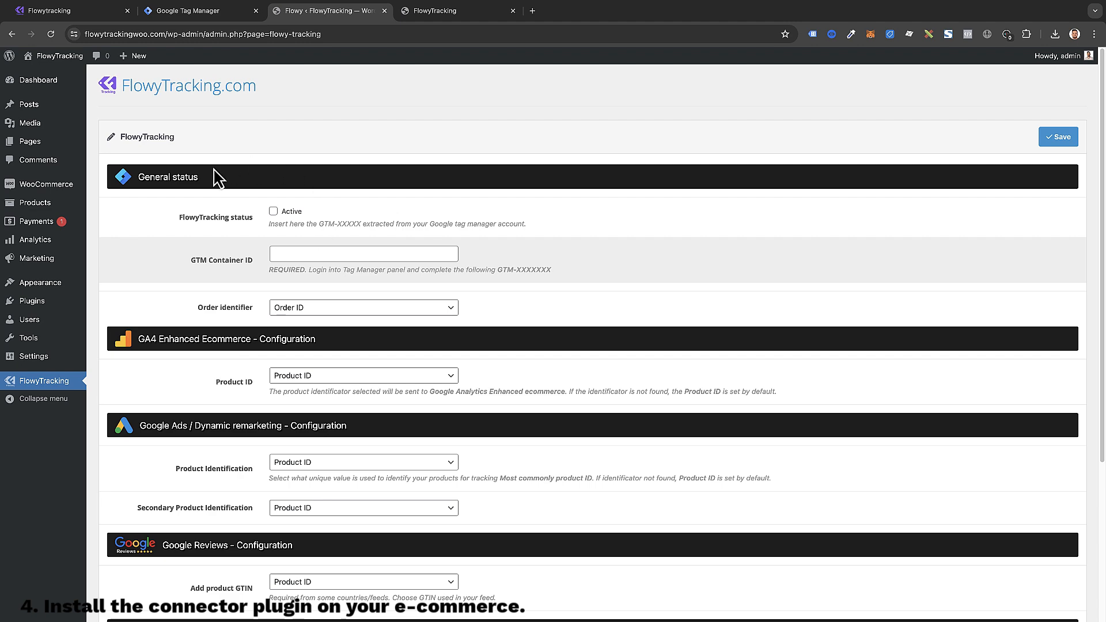
{"action": "scroll", "coordinate": [221, 346], "scroll_direction": "down", "scroll_amount": 3}
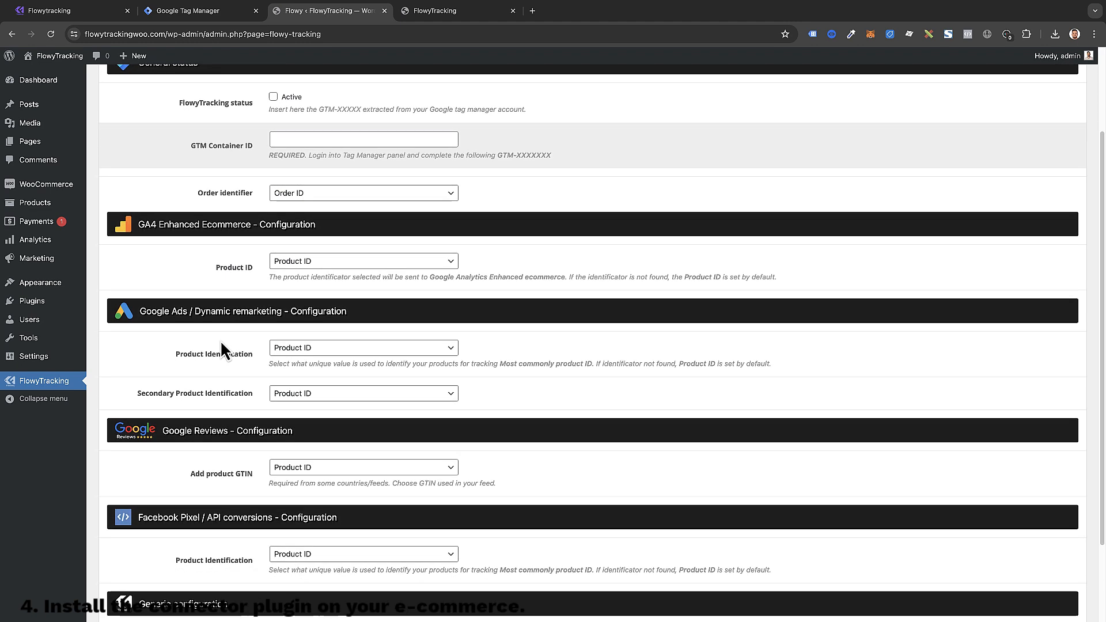
{"action": "scroll", "coordinate": [221, 354], "scroll_direction": "up", "scroll_amount": 3}
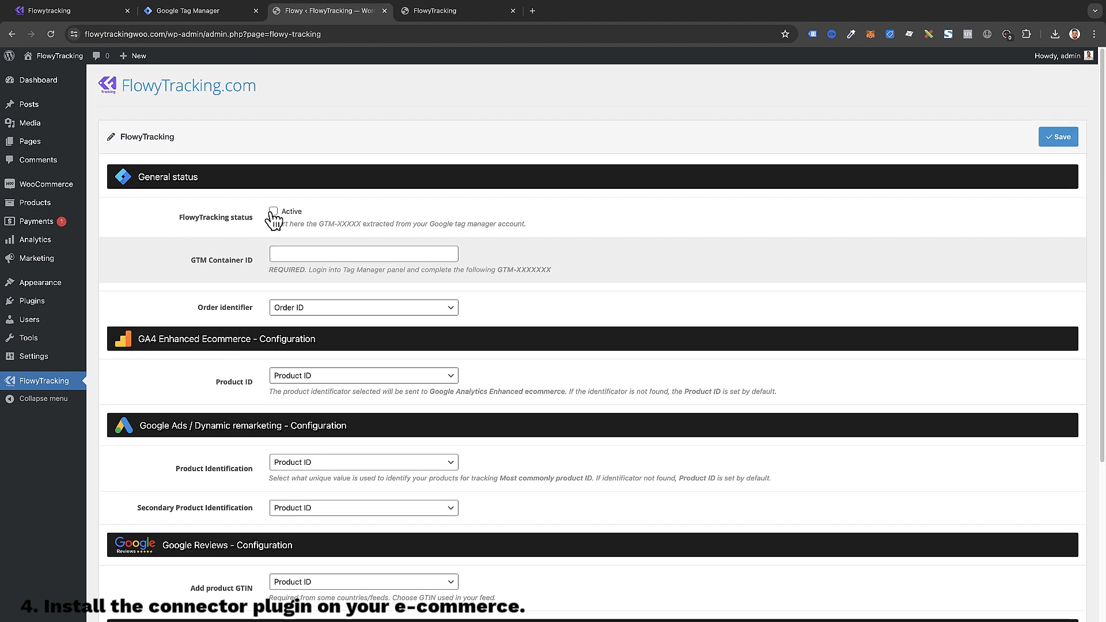
{"action": "left_click", "coordinate": [279, 252]}
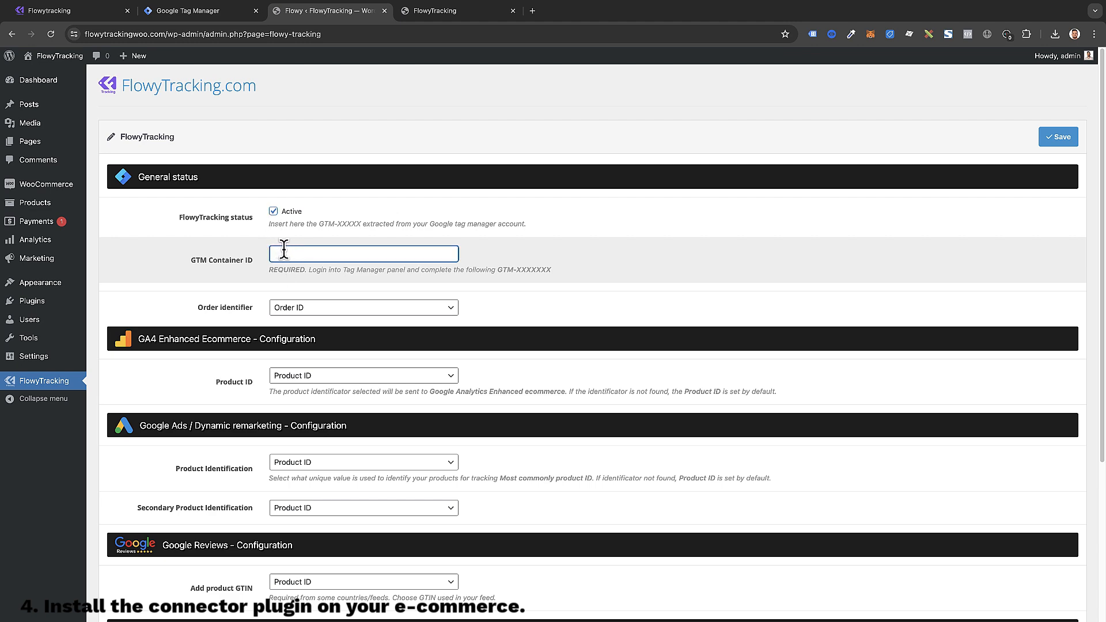
Step: Copy the container ID from Tag Manager's install snippet
{"action": "left_click", "coordinate": [223, 16]}
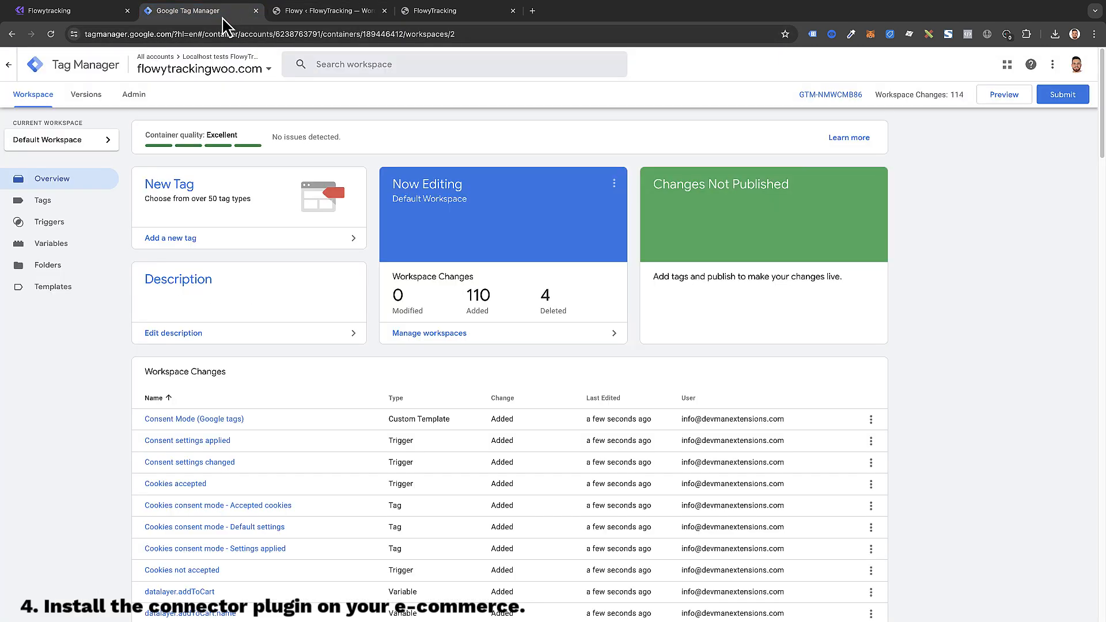
{"action": "left_click", "coordinate": [823, 98]}
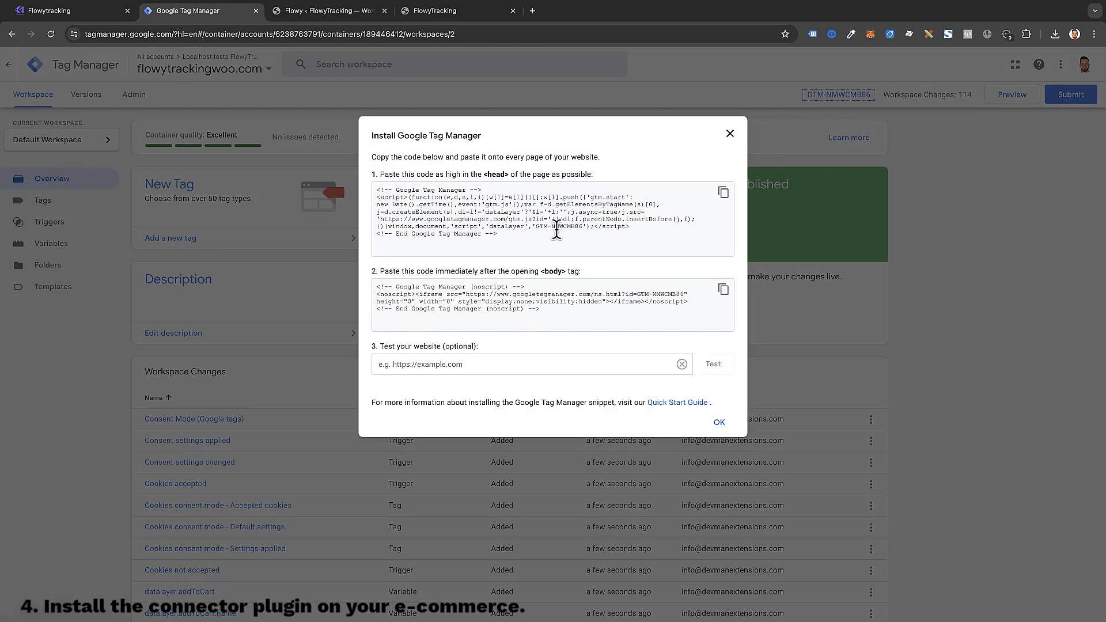
{"action": "left_click_drag", "start_coordinate": [538, 228], "coordinate": [578, 226]}
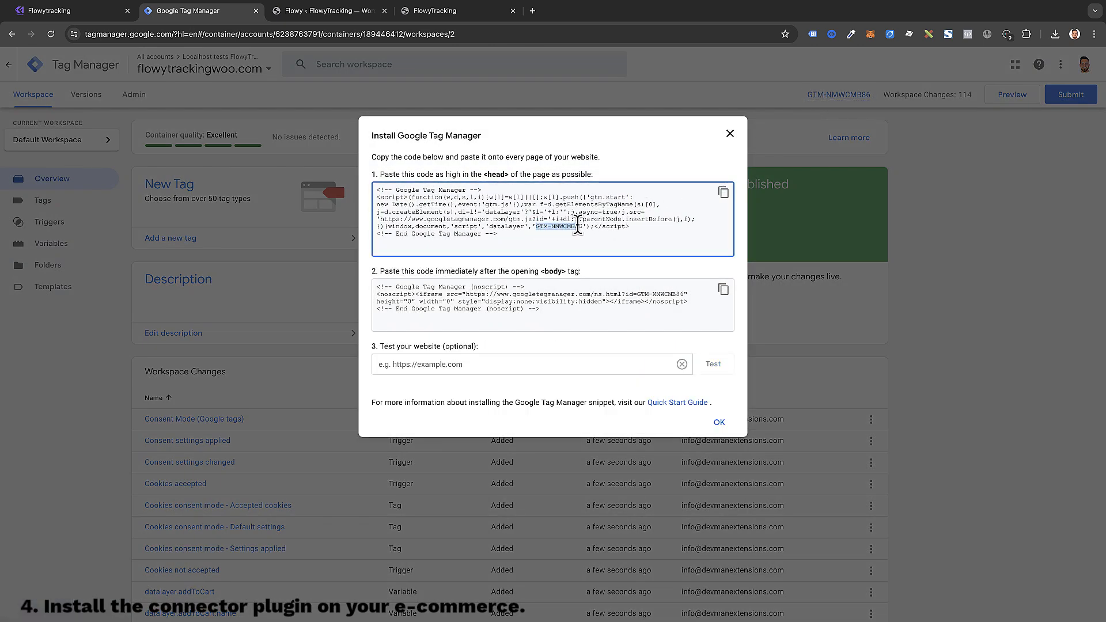
{"action": "right_click", "coordinate": [578, 227]}
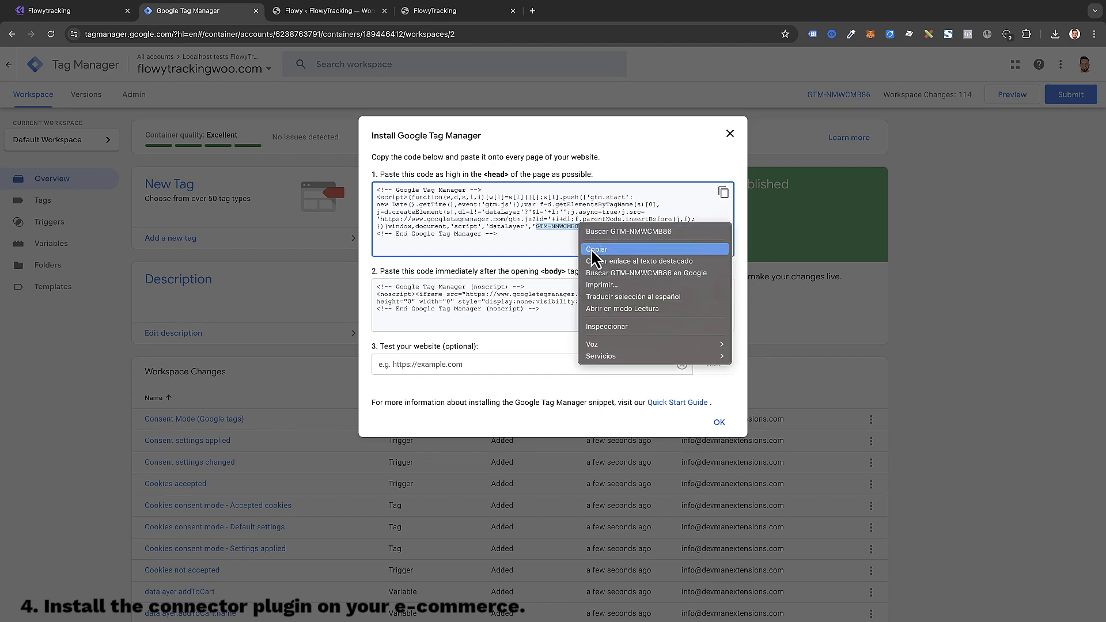
{"action": "left_click", "coordinate": [596, 249]}
{"action": "left_click", "coordinate": [589, 251]}
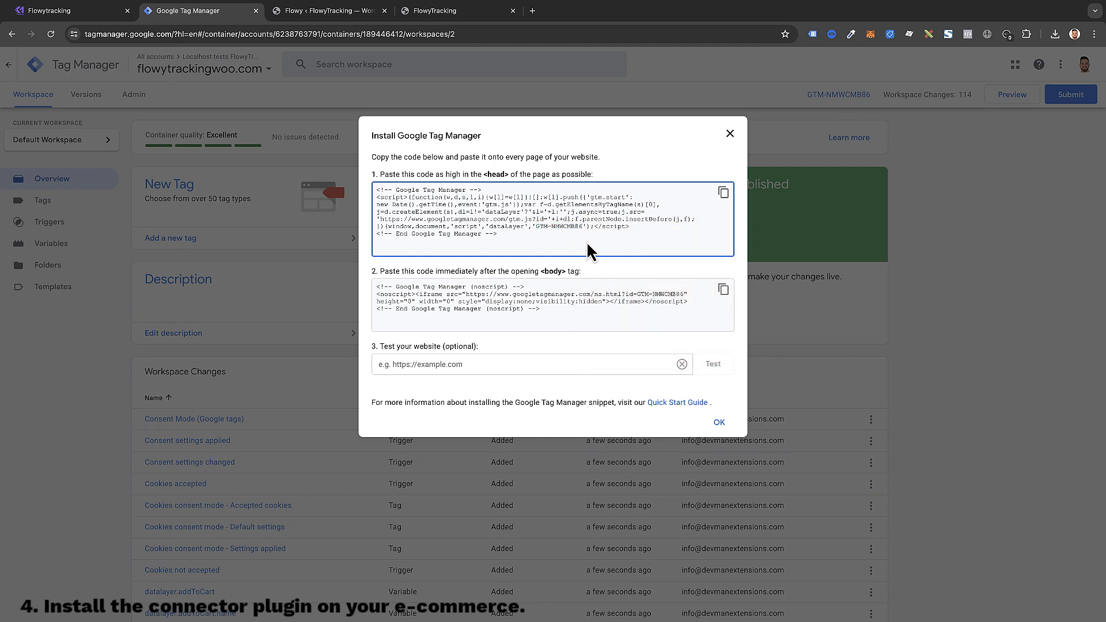
Step: Paste GTM-NMWCMB86 into FlowyTracking's GTM Container ID field and save the settings
{"action": "left_click", "coordinate": [294, 17]}
{"action": "right_click", "coordinate": [296, 251]}
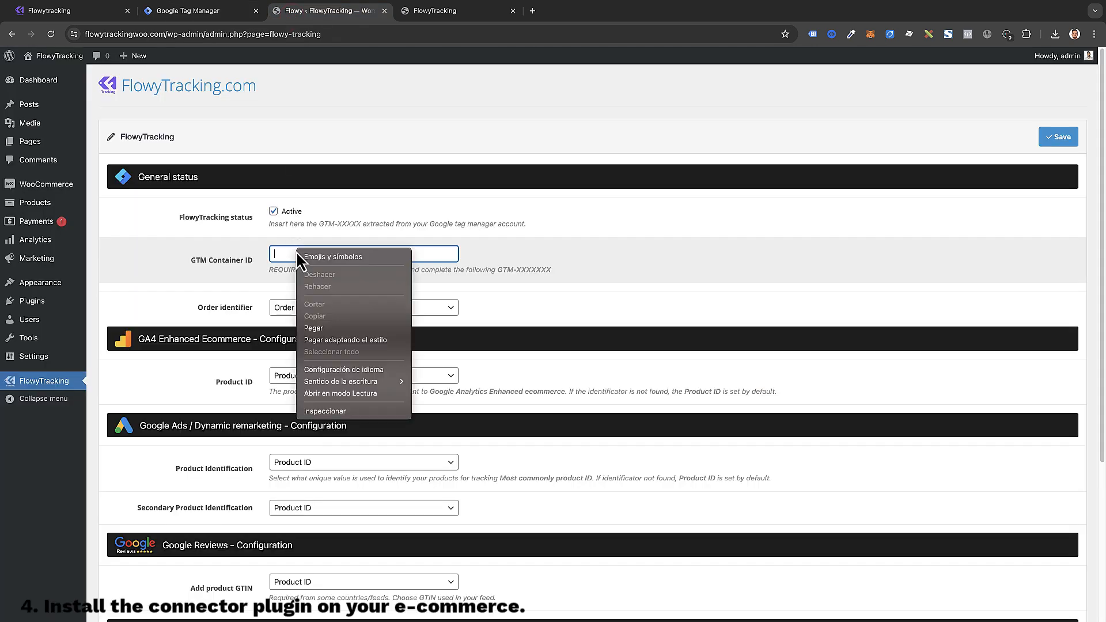
{"action": "left_click", "coordinate": [327, 324]}
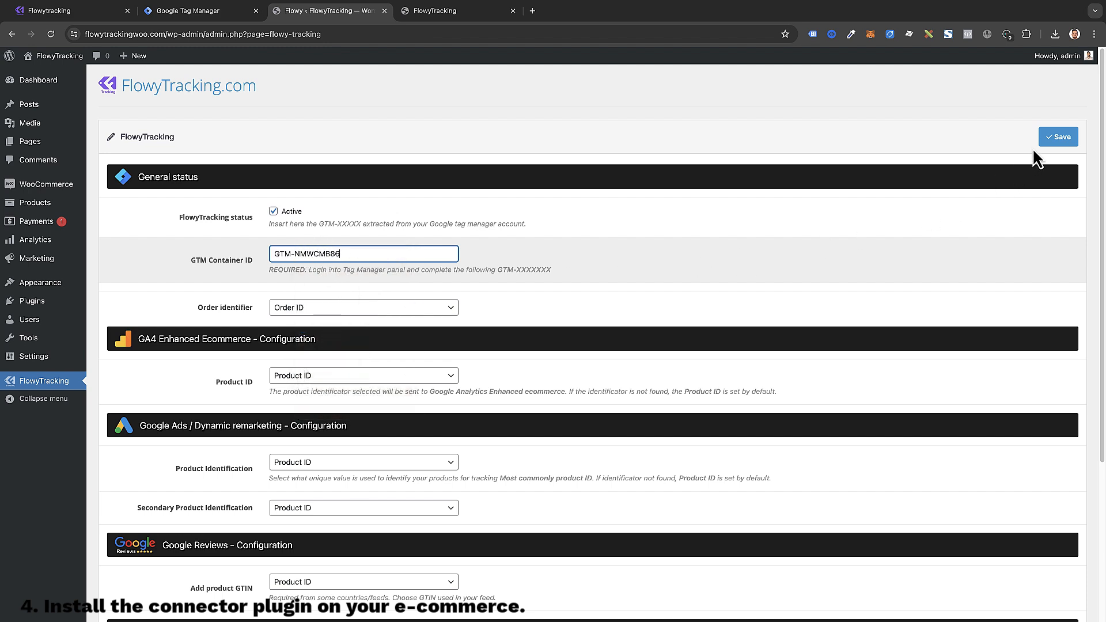
{"action": "left_click", "coordinate": [1050, 142]}
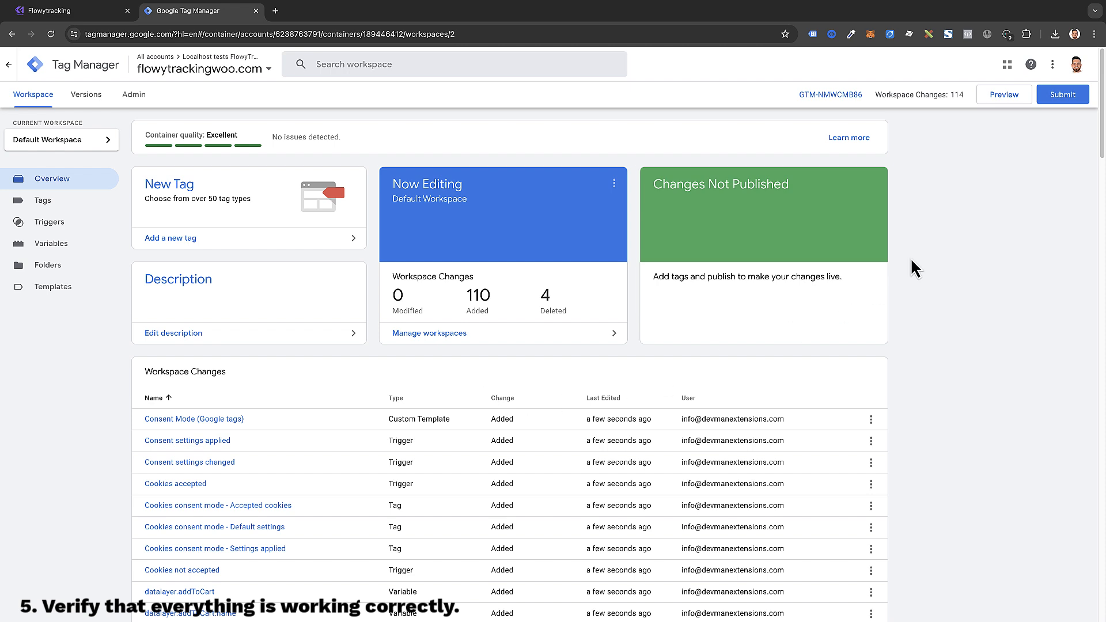
Step: Launch Preview for the workspace to bring up Tag Assistant's connect dialog for flowytrackingwoo.com
{"action": "left_click", "coordinate": [1000, 97]}
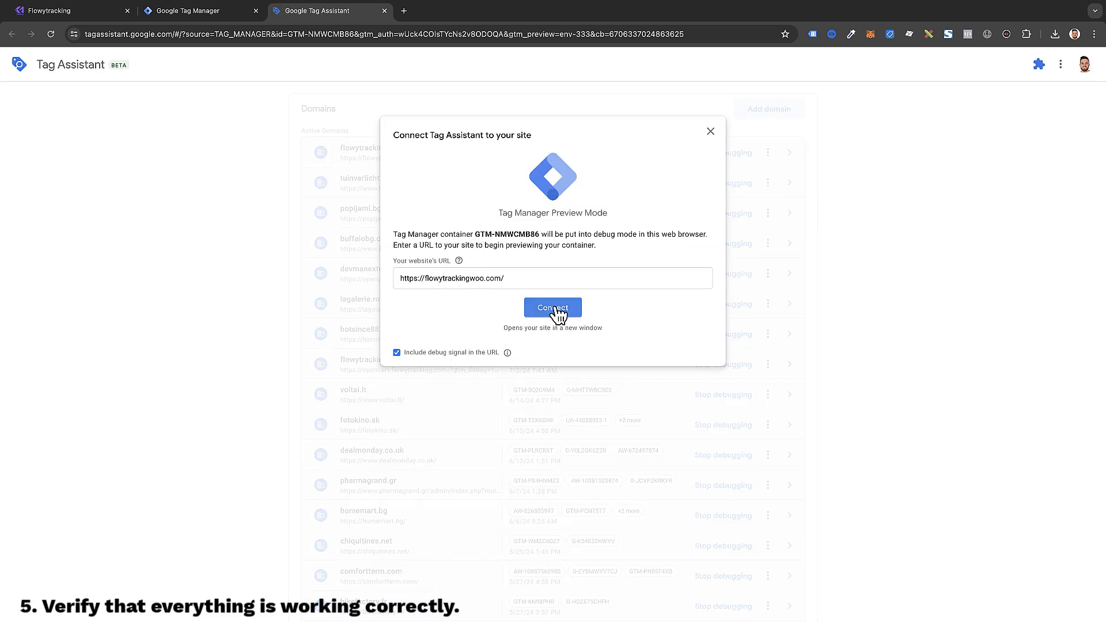
Step: Connect Tag Assistant to flowytrackingwoo.com, accept all cookies there, and continue past the confirmation
{"action": "left_click", "coordinate": [554, 310]}
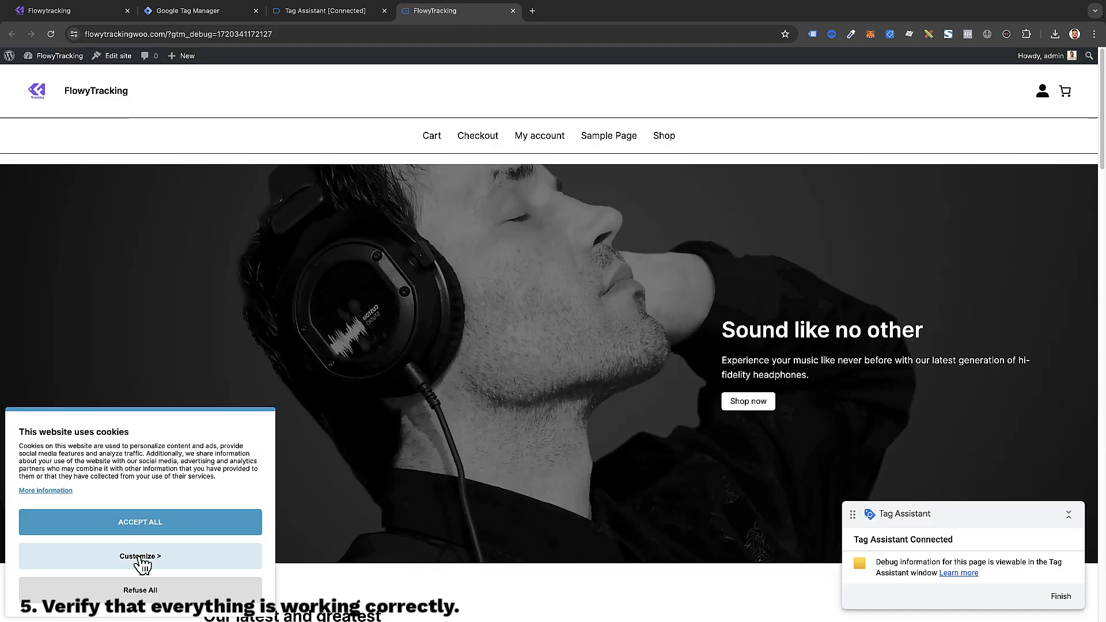
{"action": "left_click", "coordinate": [142, 557]}
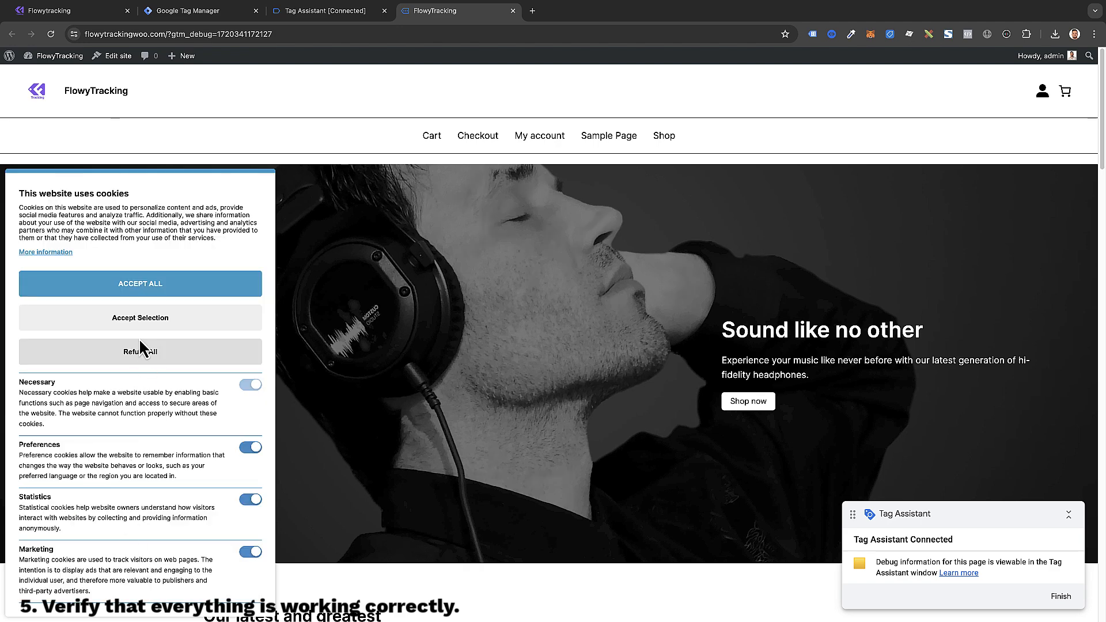
{"action": "left_click", "coordinate": [252, 449]}
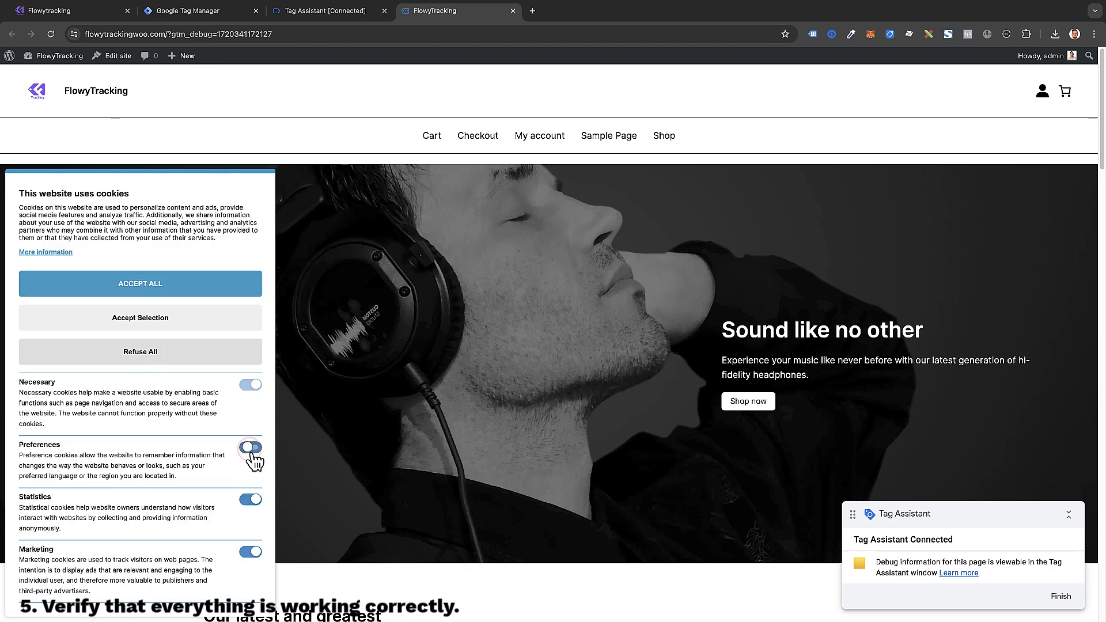
{"action": "left_click", "coordinate": [252, 500]}
{"action": "left_click", "coordinate": [254, 500]}
{"action": "left_click", "coordinate": [253, 449]}
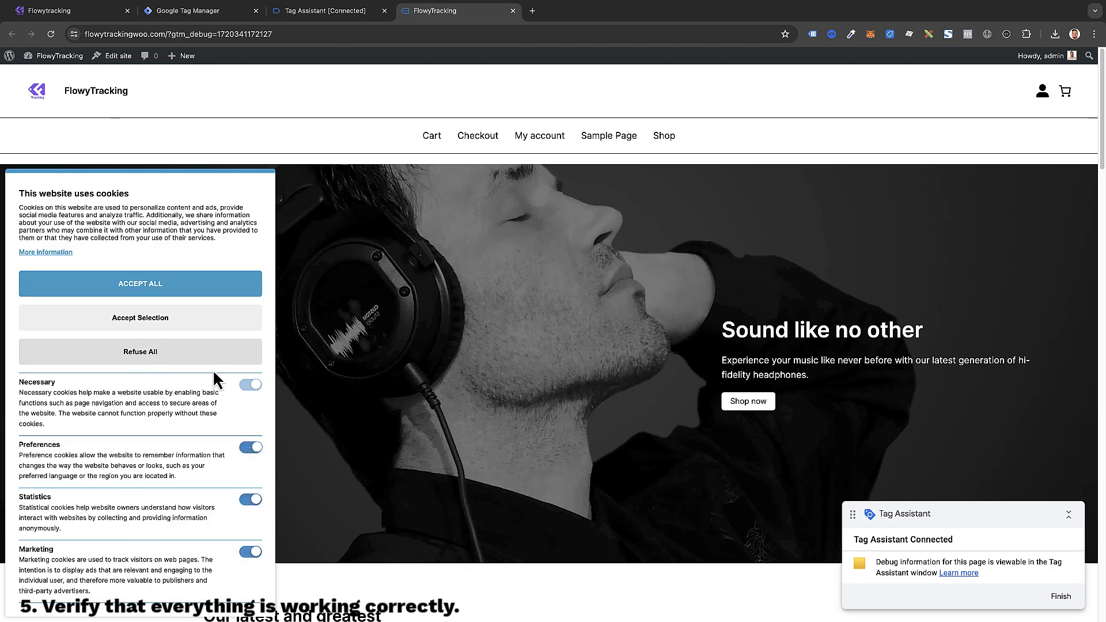
{"action": "left_click", "coordinate": [147, 282]}
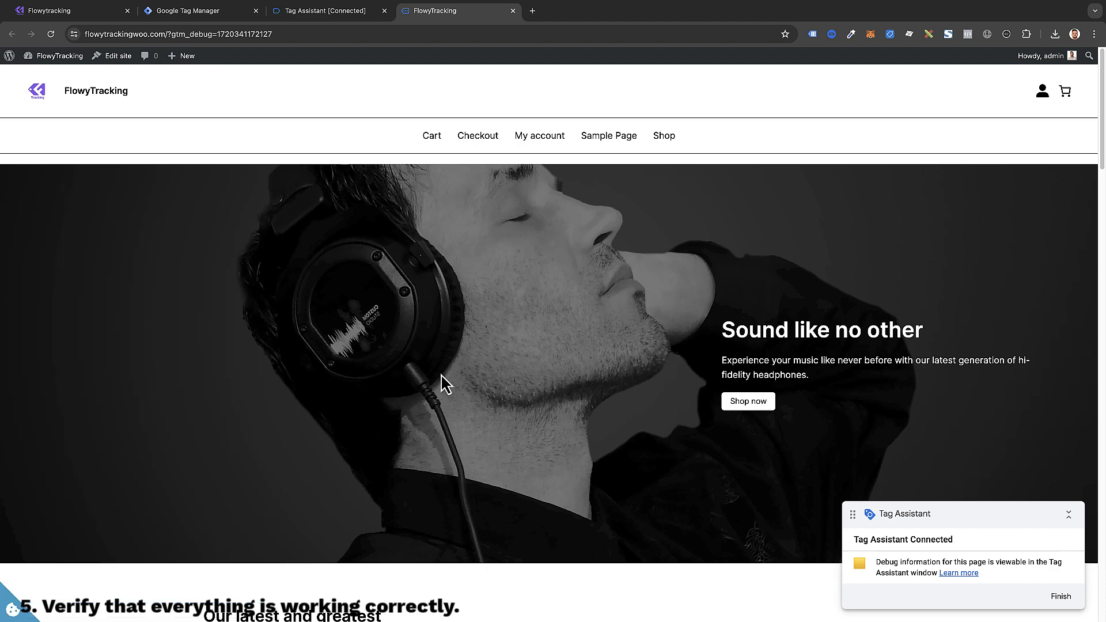
{"action": "left_click", "coordinate": [346, 11]}
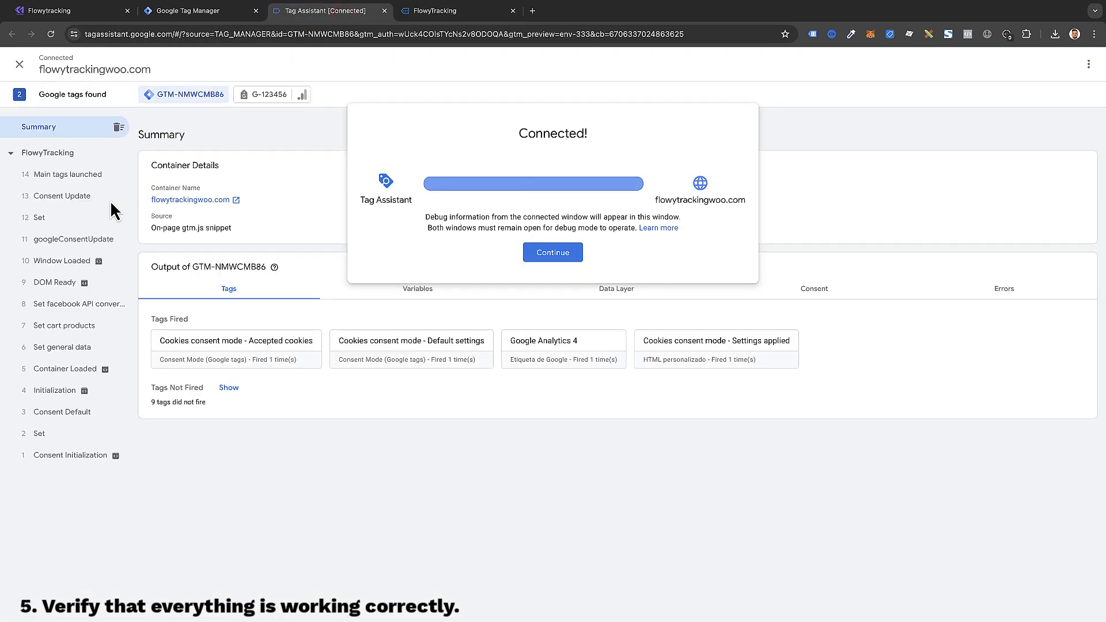
{"action": "left_click", "coordinate": [536, 254]}
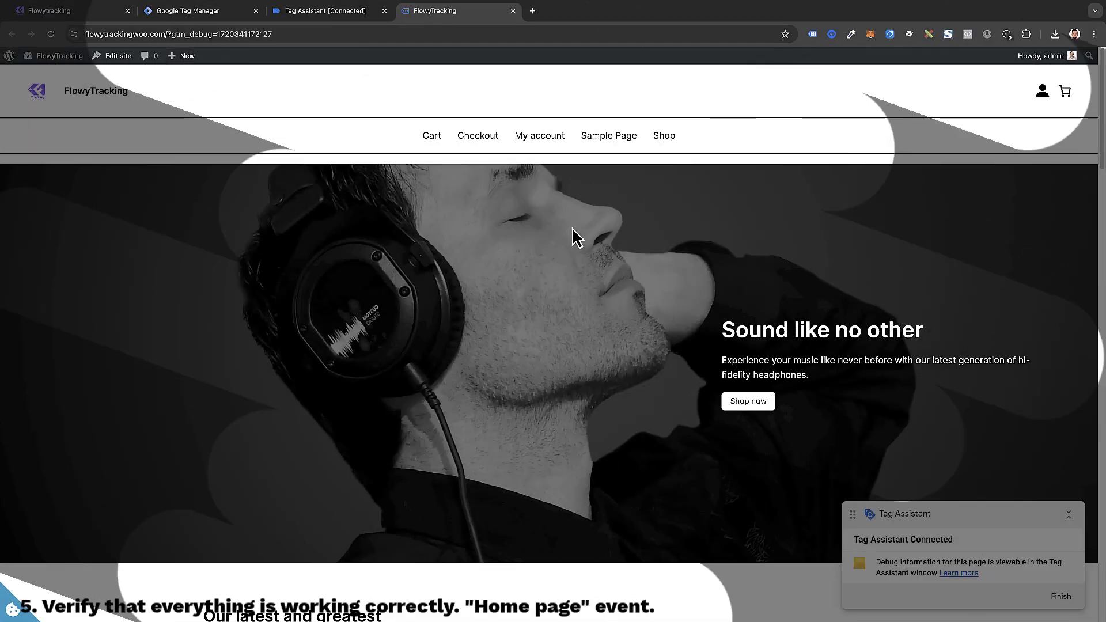
Step: Open the Shop page and check its Home page event in Tag Assistant
{"action": "left_click", "coordinate": [665, 137]}
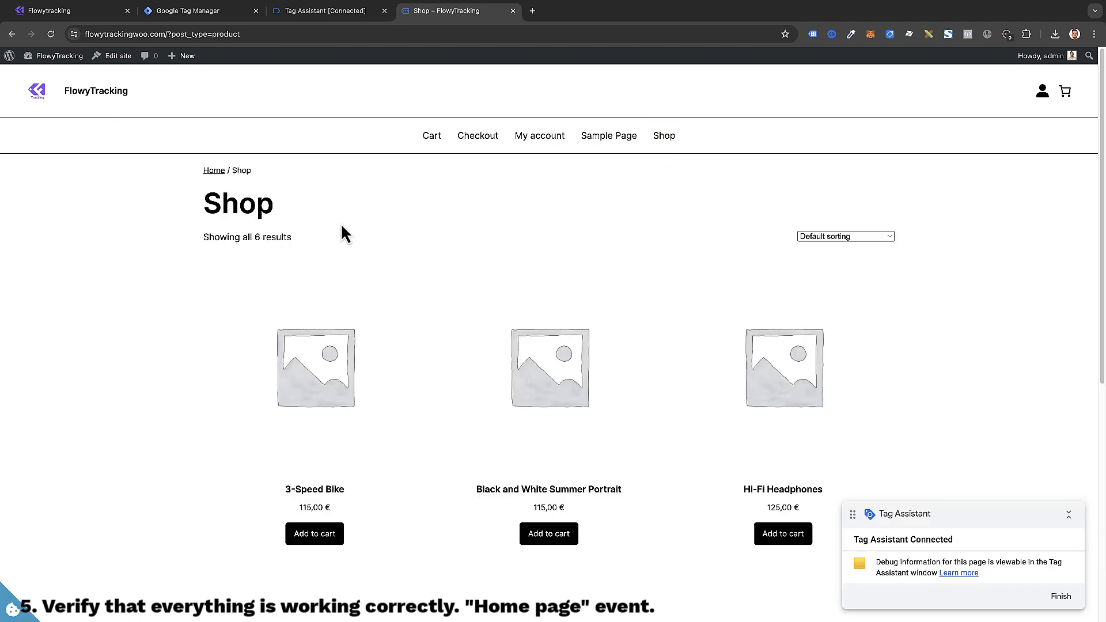
{"action": "left_click", "coordinate": [331, 12]}
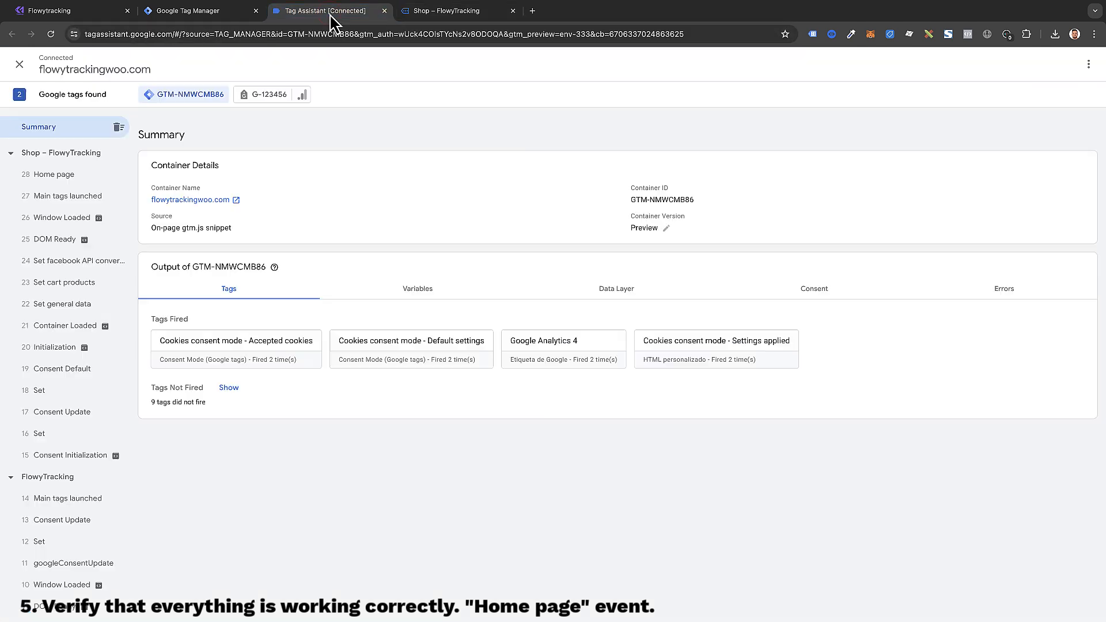
{"action": "left_click", "coordinate": [58, 183]}
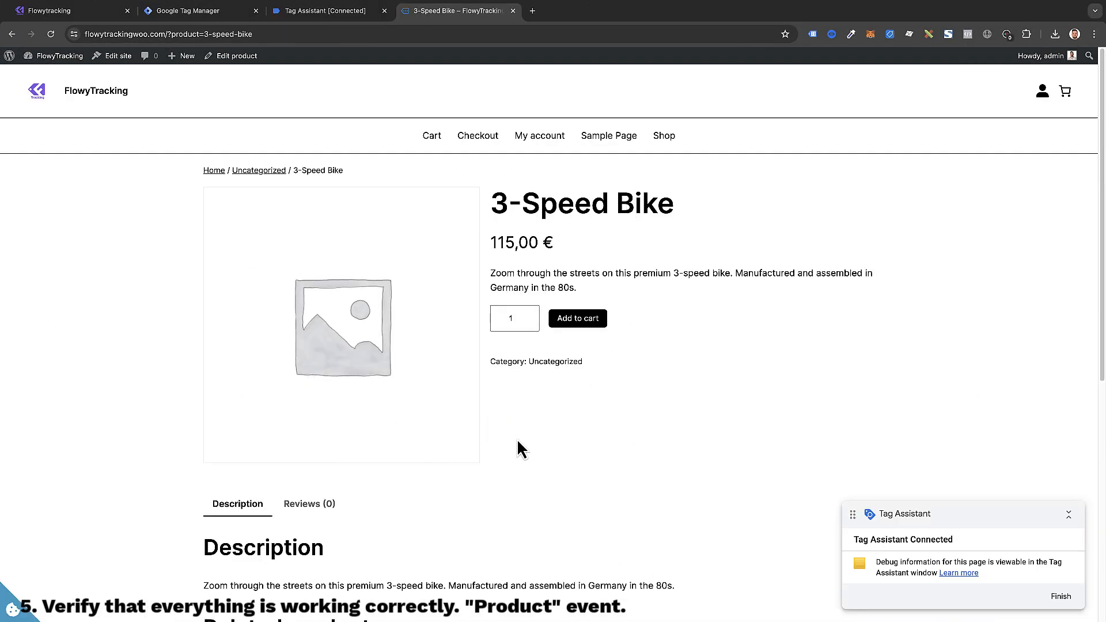
Step: Check the 3-Speed Bike page's Product and Main tags launched events and the fired GA4 tag
{"action": "left_click", "coordinate": [348, 12]}
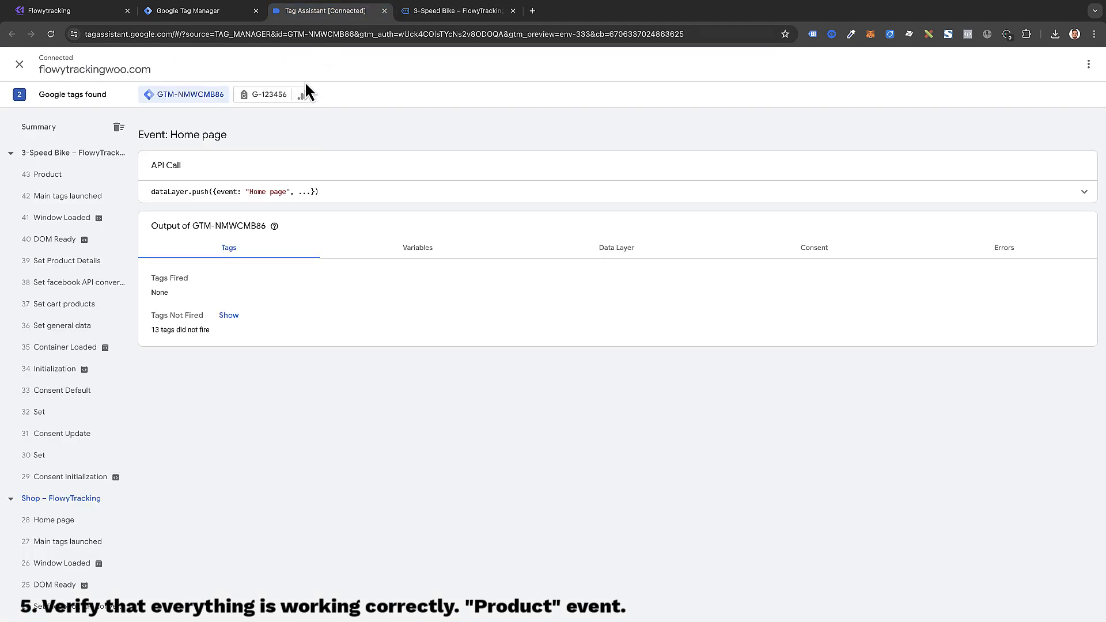
{"action": "left_click", "coordinate": [72, 175]}
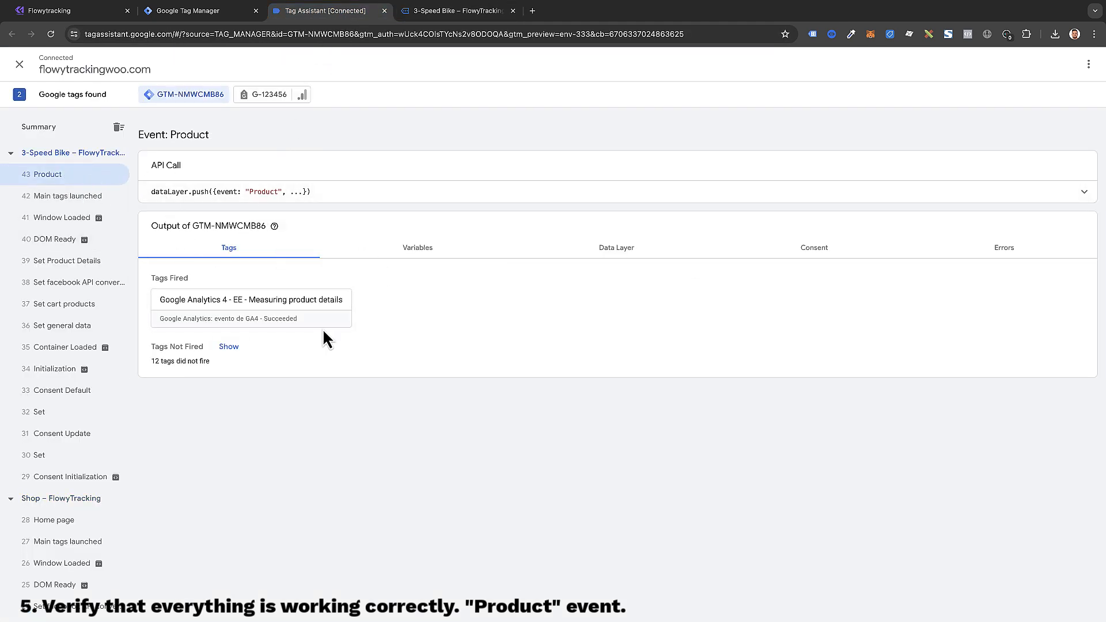
{"action": "left_click", "coordinate": [90, 196]}
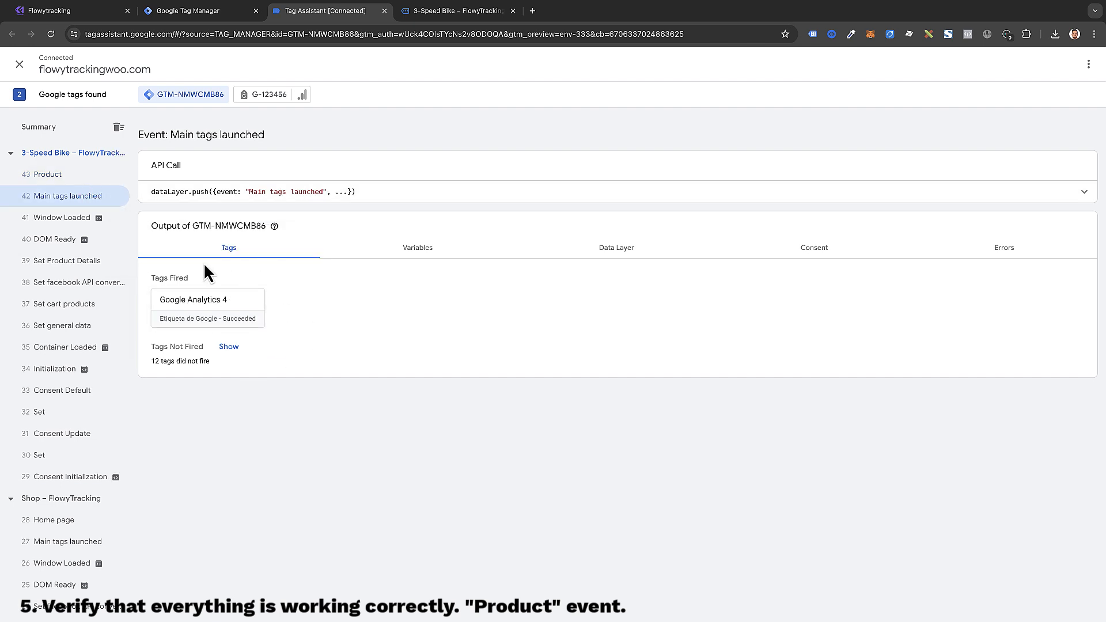
{"action": "left_click", "coordinate": [101, 181]}
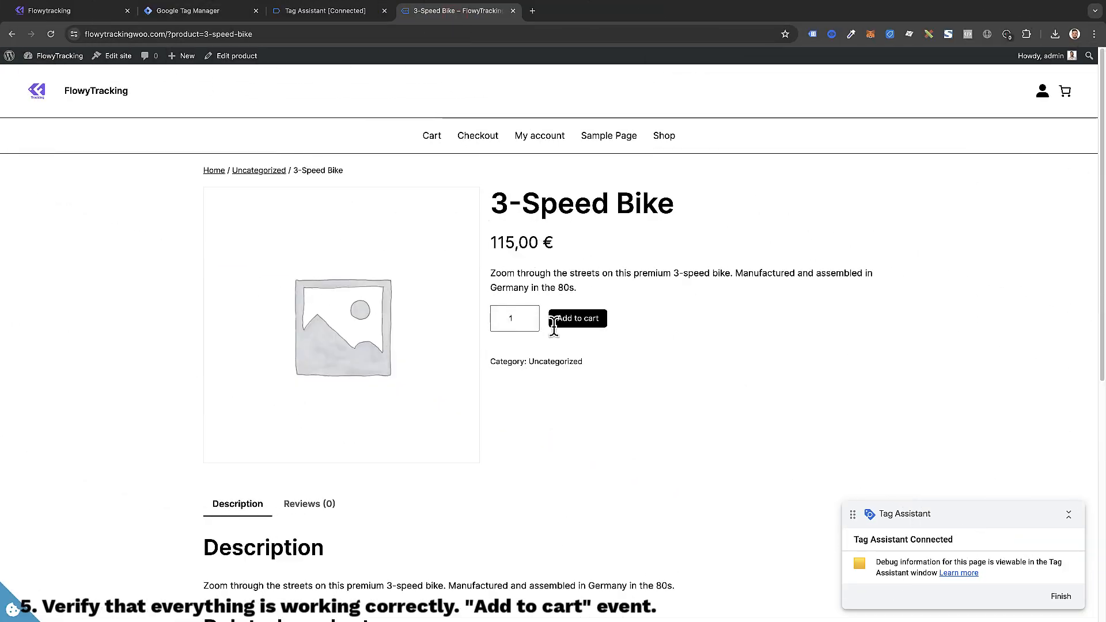
Step: Add the 3-Speed Bike to the cart, confirm the GA4 add to cart tag fired, then return
{"action": "left_click", "coordinate": [578, 329]}
{"action": "left_click", "coordinate": [578, 329]}
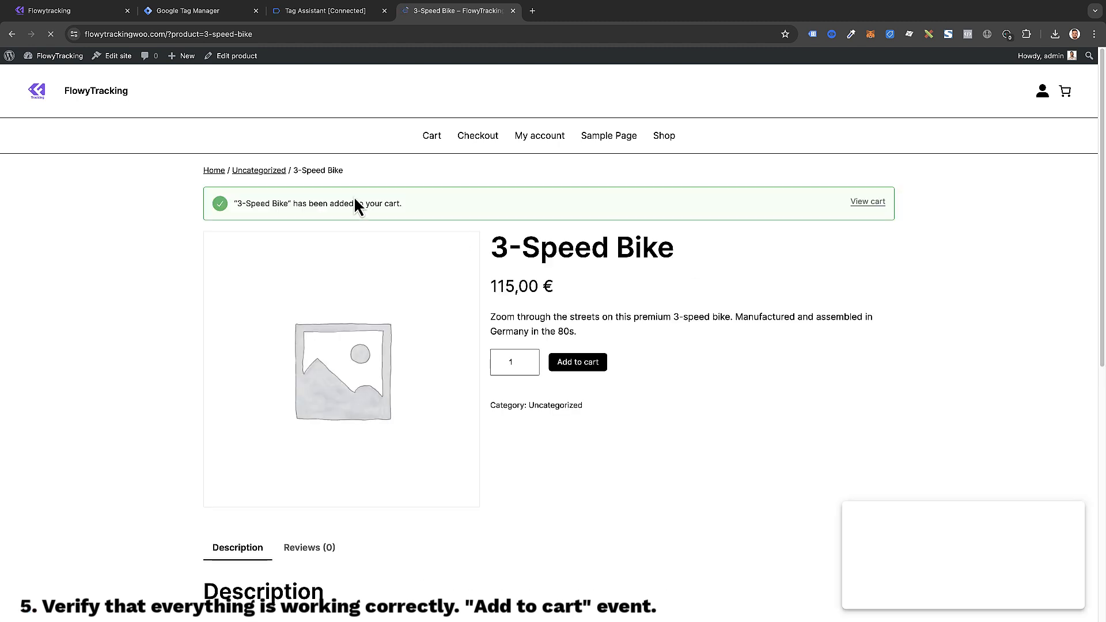
{"action": "left_click", "coordinate": [350, 19]}
{"action": "left_click", "coordinate": [70, 522]}
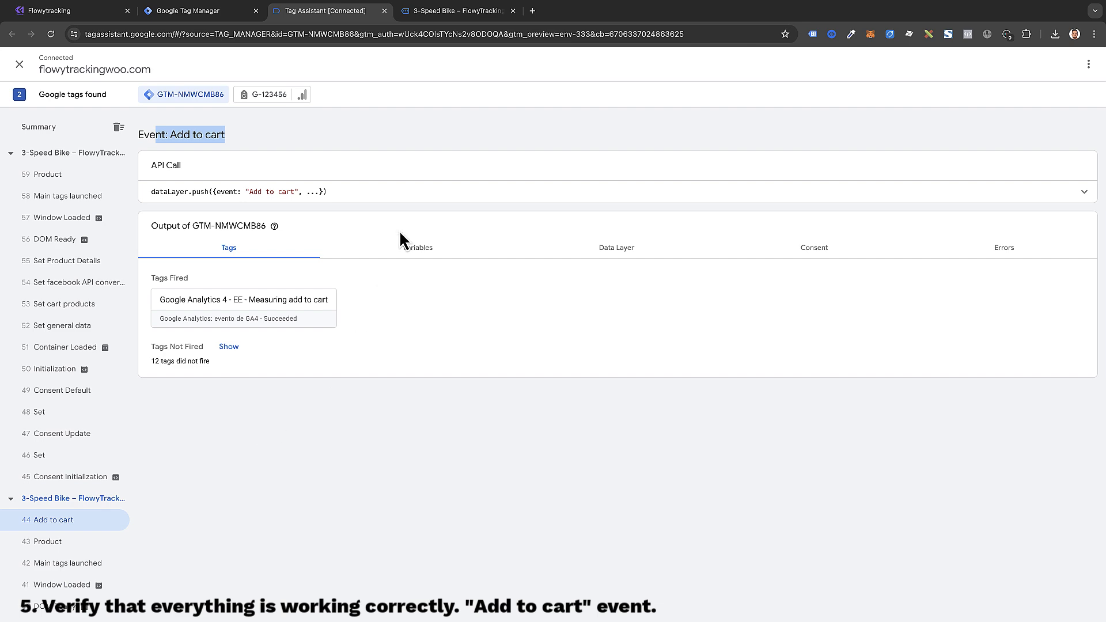
{"action": "left_click", "coordinate": [452, 13]}
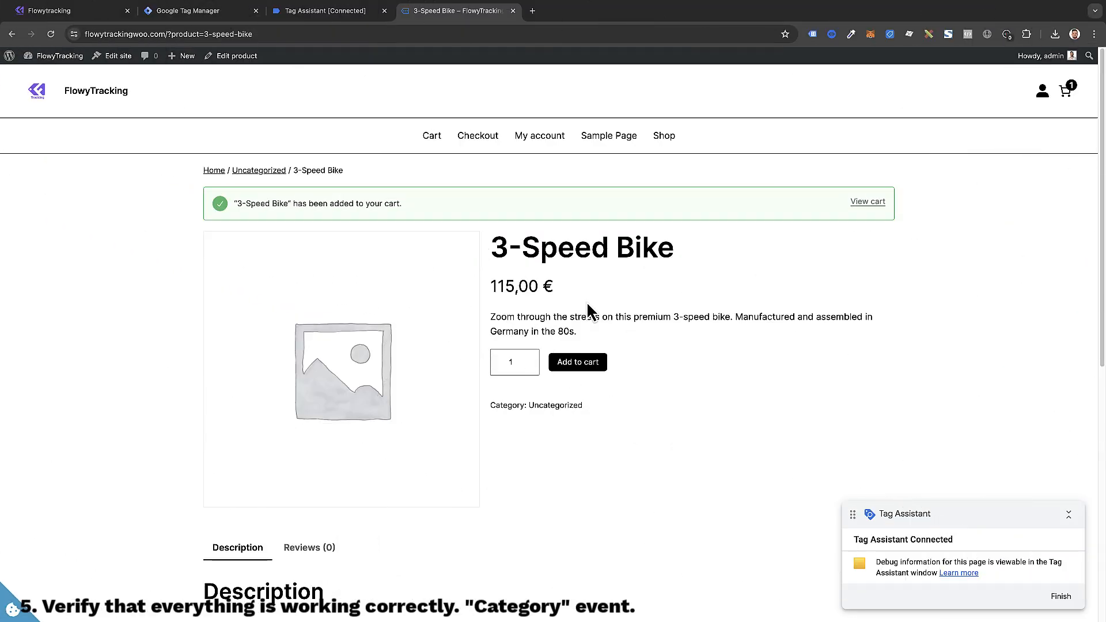
Step: Open the Uncategorized category page and check its Category event fired the GA4 EE product impressions tag
{"action": "left_click", "coordinate": [557, 407]}
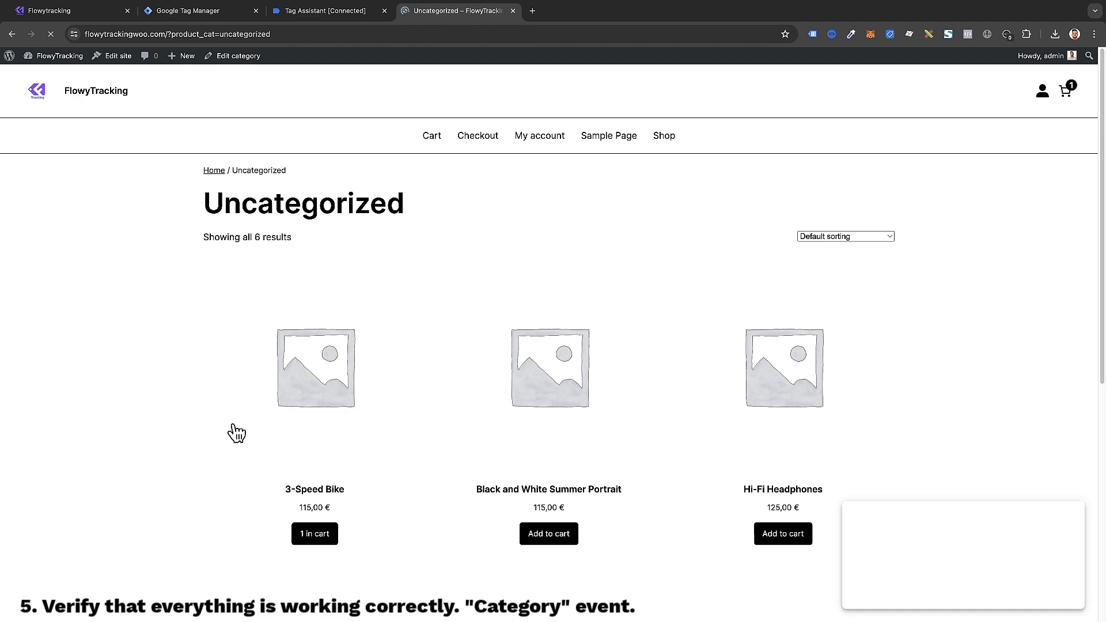
{"action": "scroll", "coordinate": [779, 444], "scroll_direction": "down", "scroll_amount": 2}
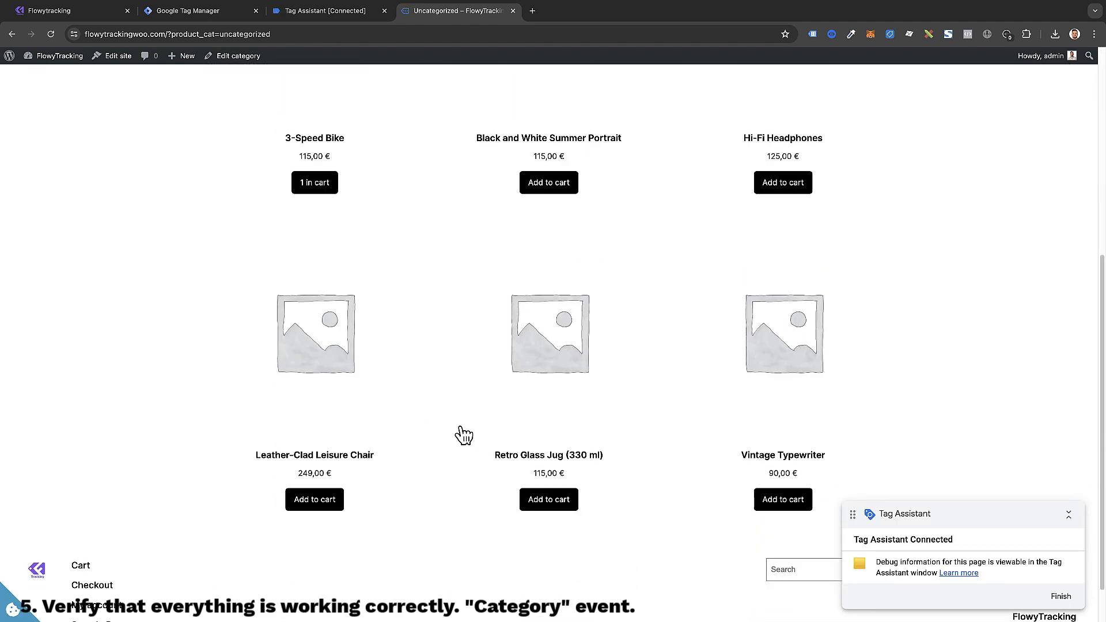
{"action": "scroll", "coordinate": [460, 390], "scroll_direction": "up", "scroll_amount": 6}
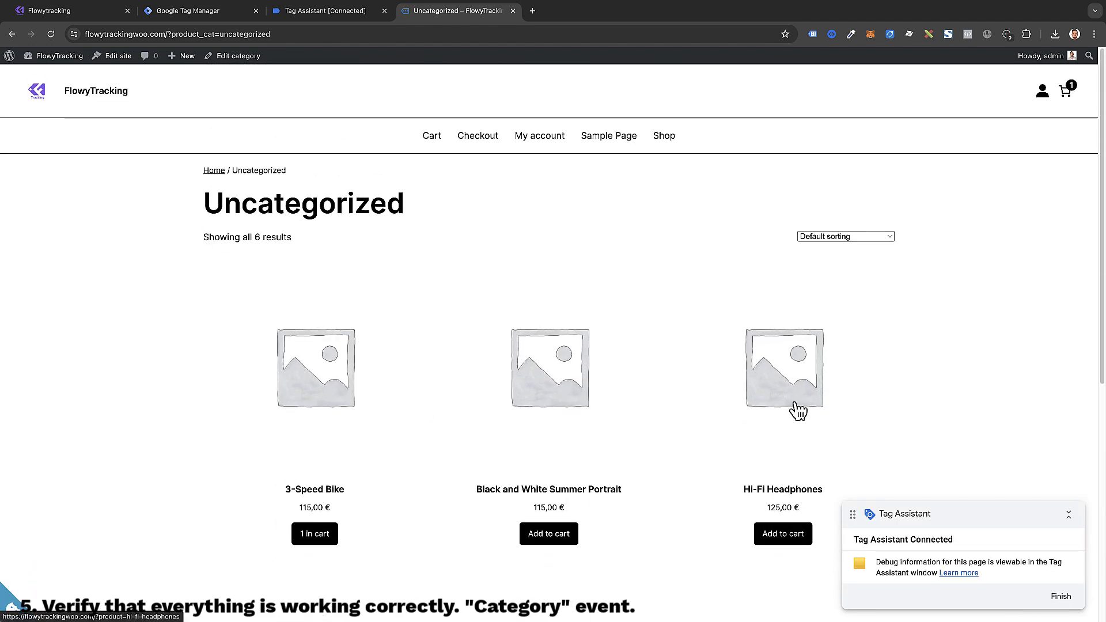
{"action": "left_click", "coordinate": [306, 12]}
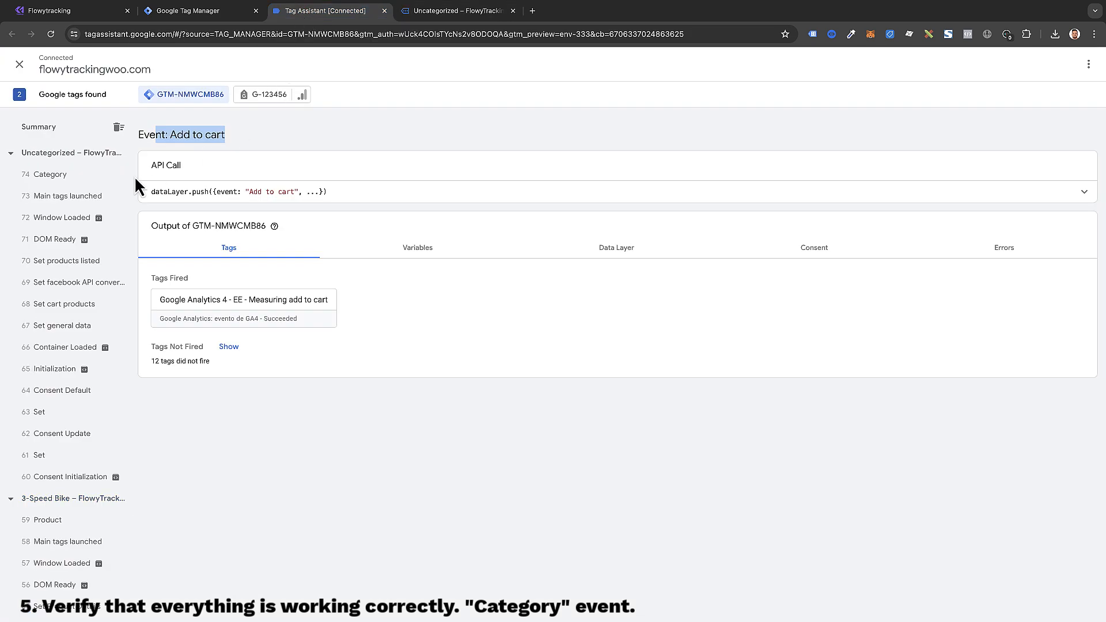
{"action": "left_click", "coordinate": [59, 196]}
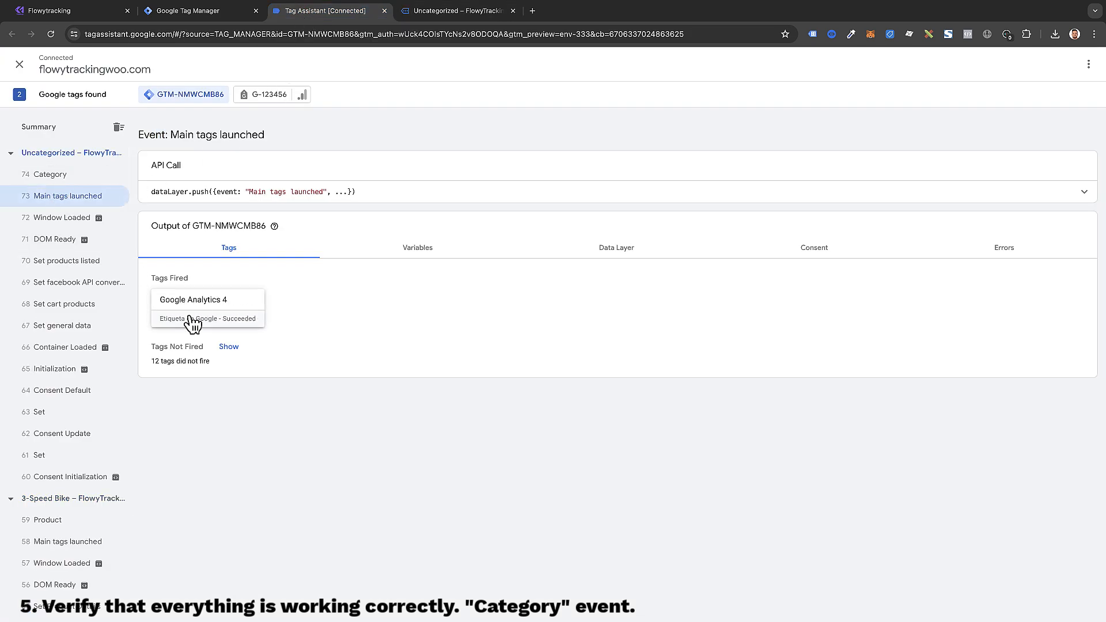
{"action": "left_click", "coordinate": [59, 175]}
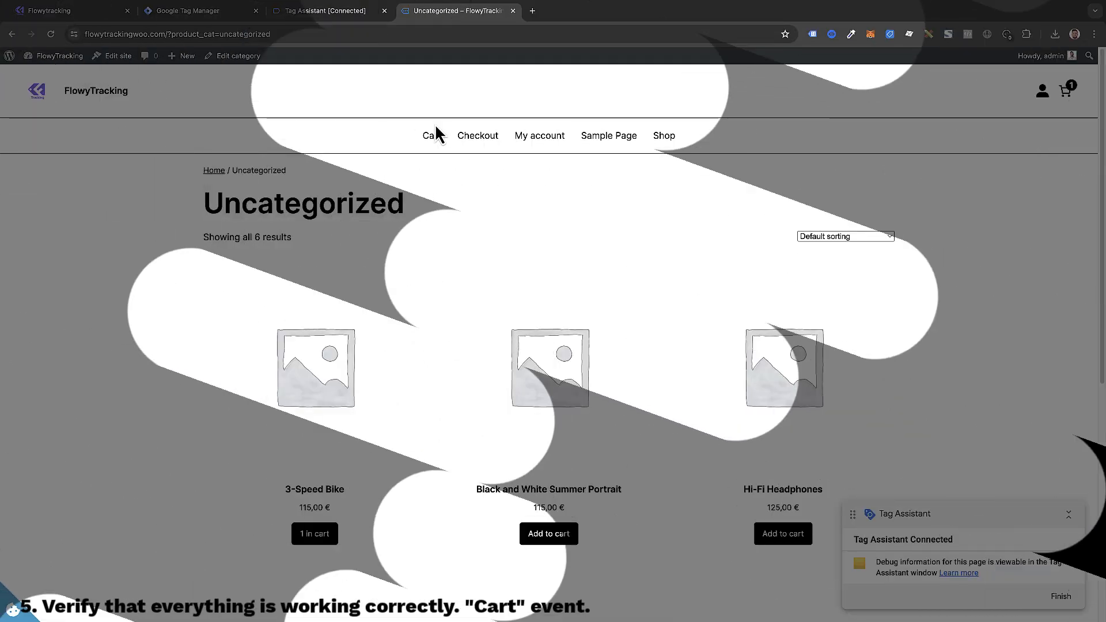
Step: Open the Cart page with the 3-Speed Bike and review its Main tags launched and Cart events
{"action": "left_click", "coordinate": [432, 137]}
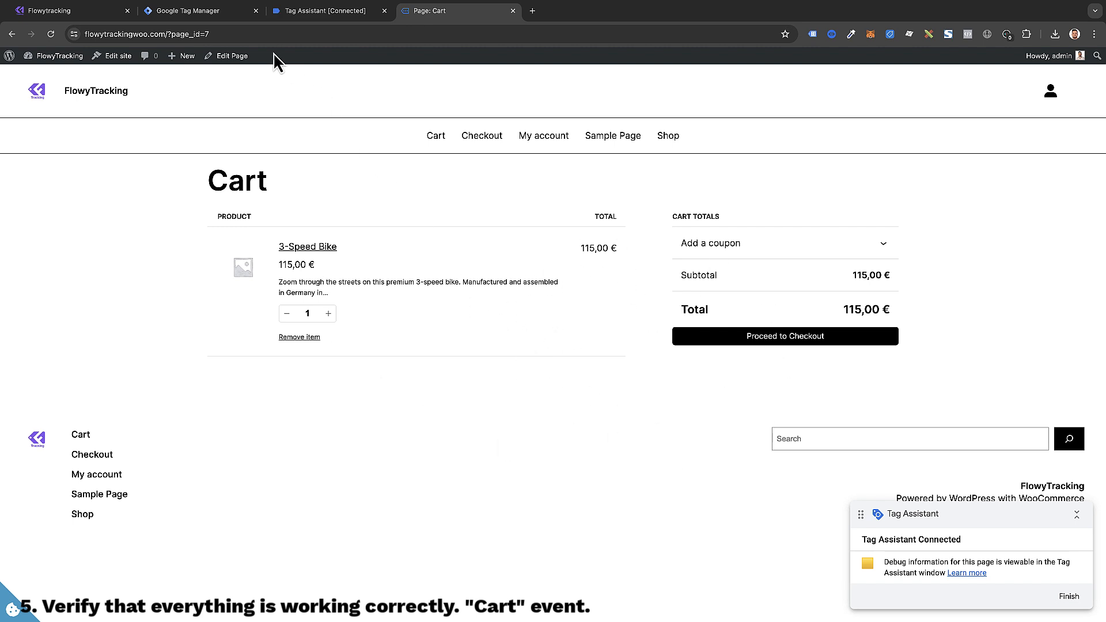
{"action": "left_click", "coordinate": [285, 18]}
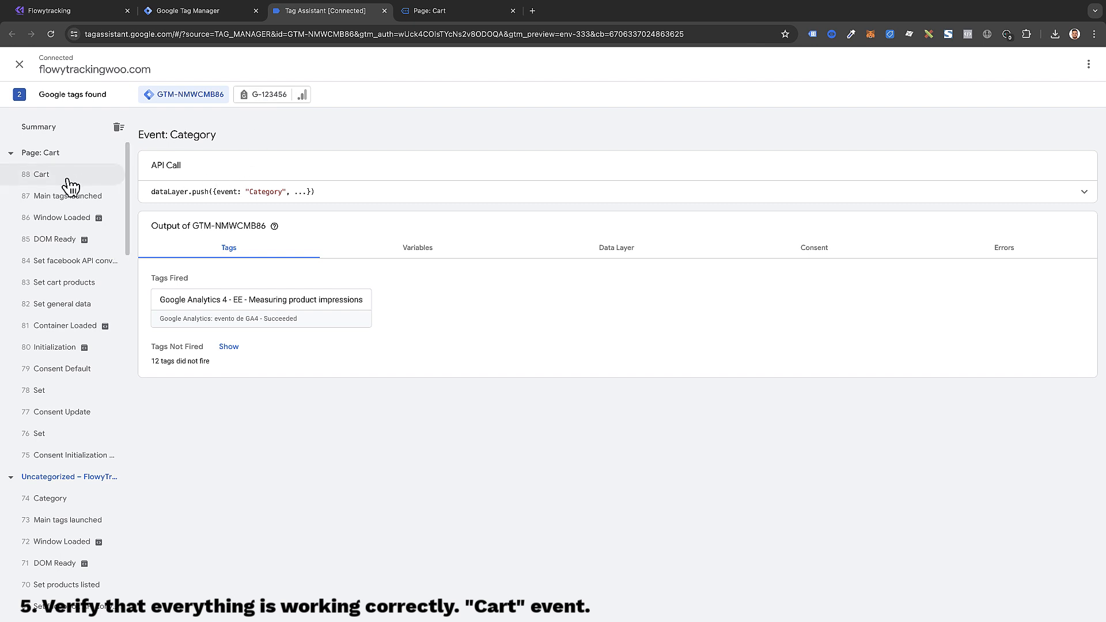
{"action": "left_click", "coordinate": [69, 196]}
{"action": "left_click", "coordinate": [46, 175]}
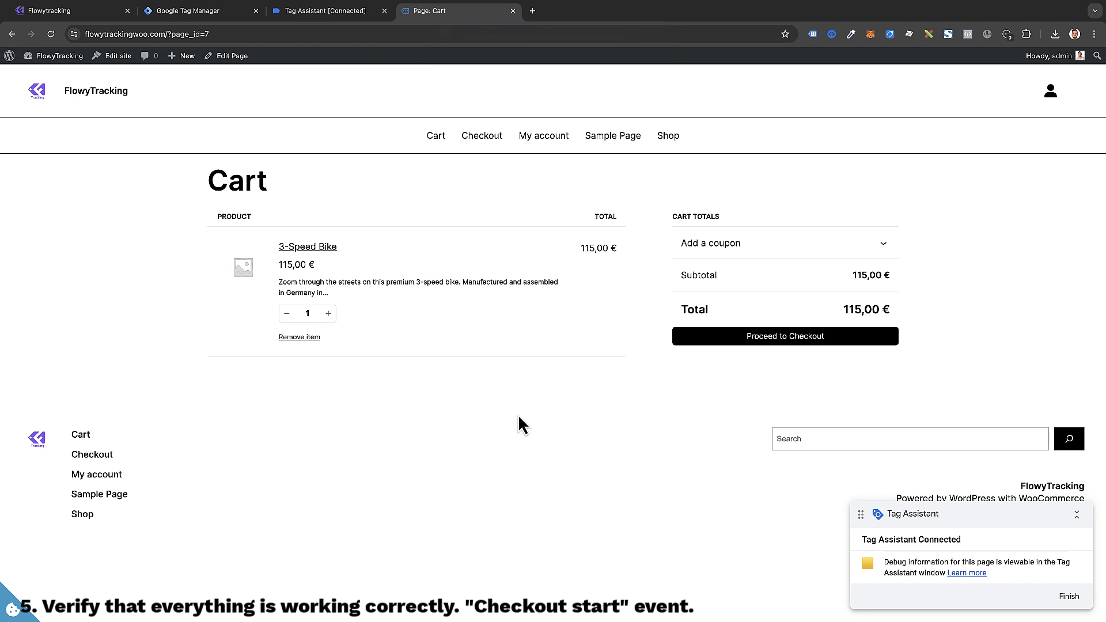
Step: Proceed to checkout and inspect the Checkout start event's data layer and fired GA4 EE checkout tag
{"action": "left_click", "coordinate": [793, 343]}
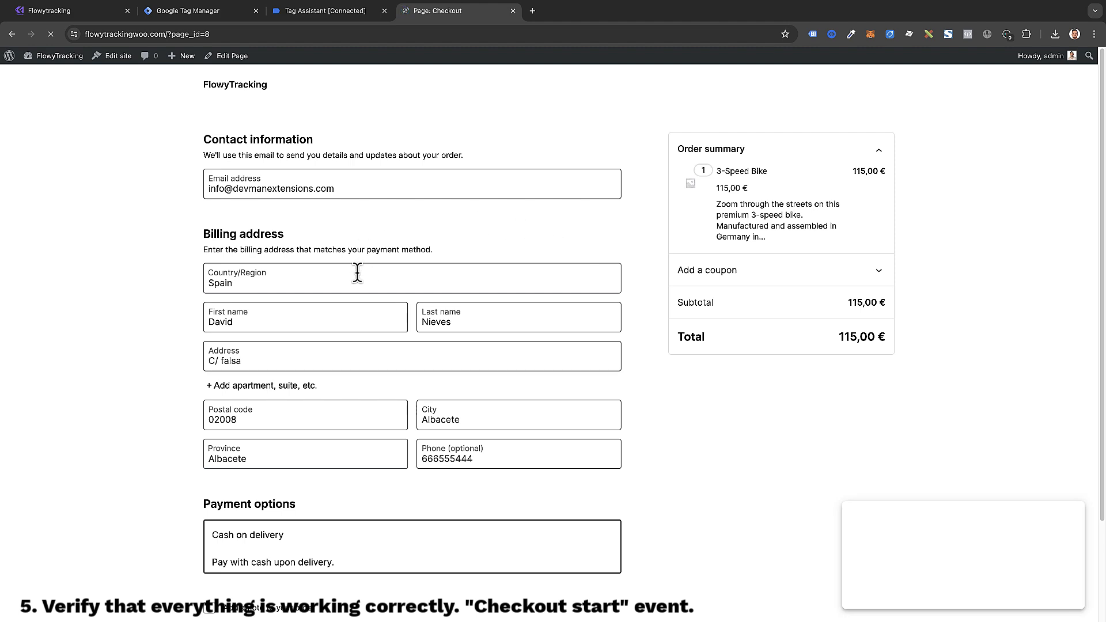
{"action": "left_click", "coordinate": [319, 16]}
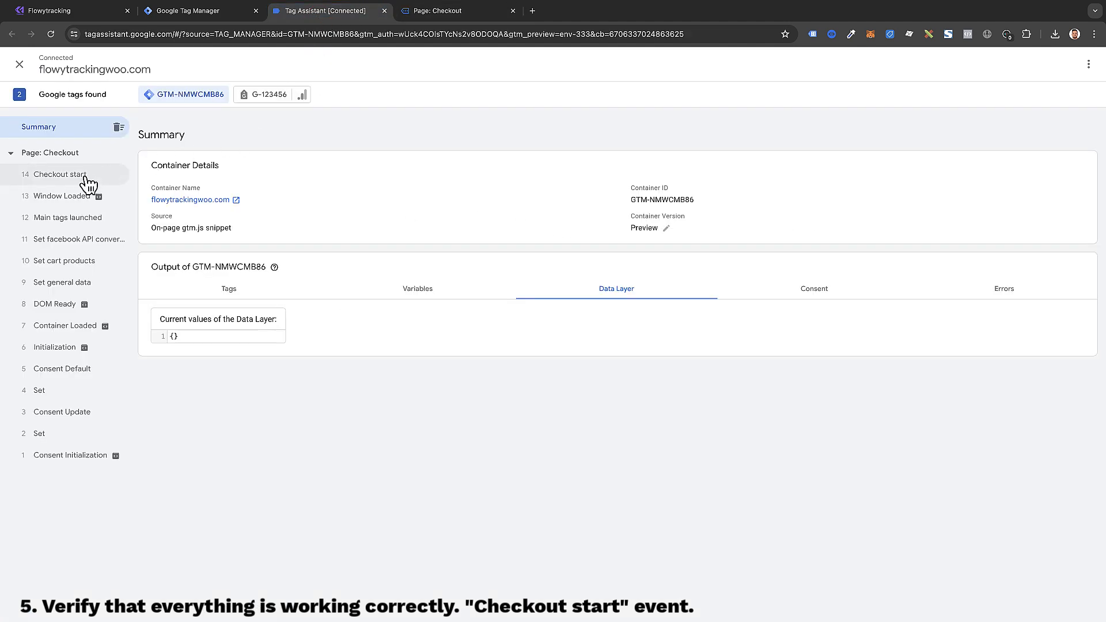
{"action": "left_click", "coordinate": [76, 218]}
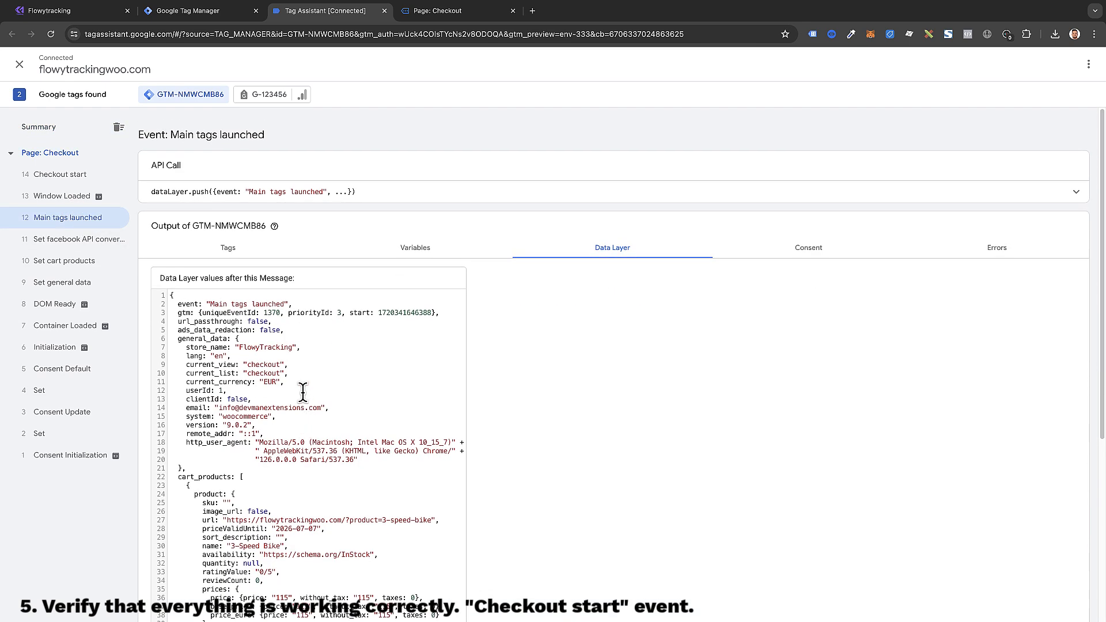
{"action": "left_click", "coordinate": [65, 174]}
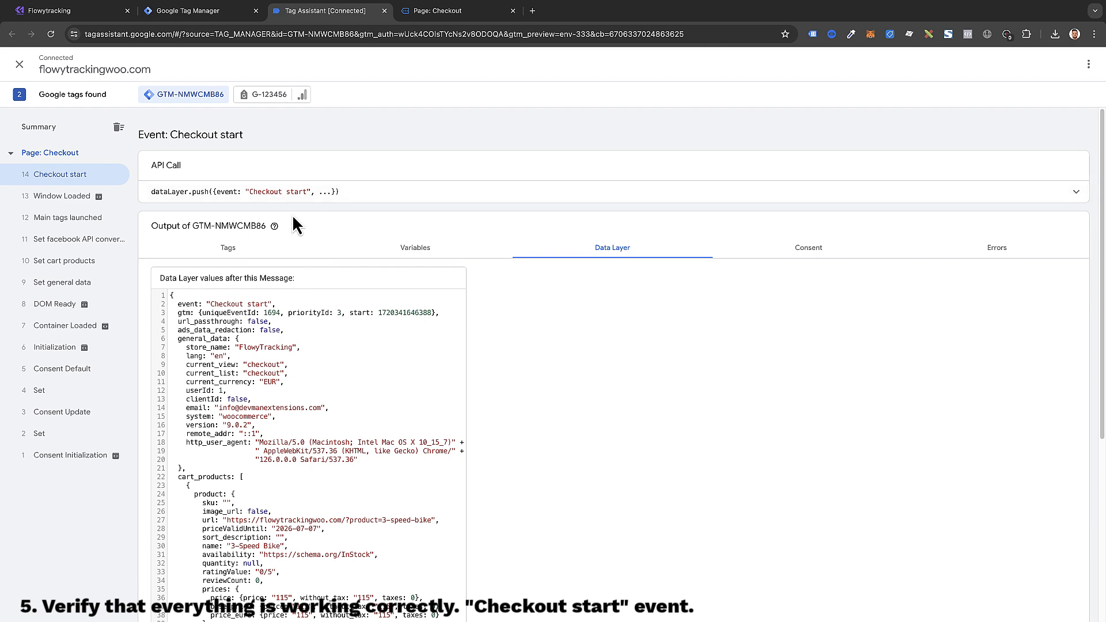
{"action": "left_click", "coordinate": [242, 249]}
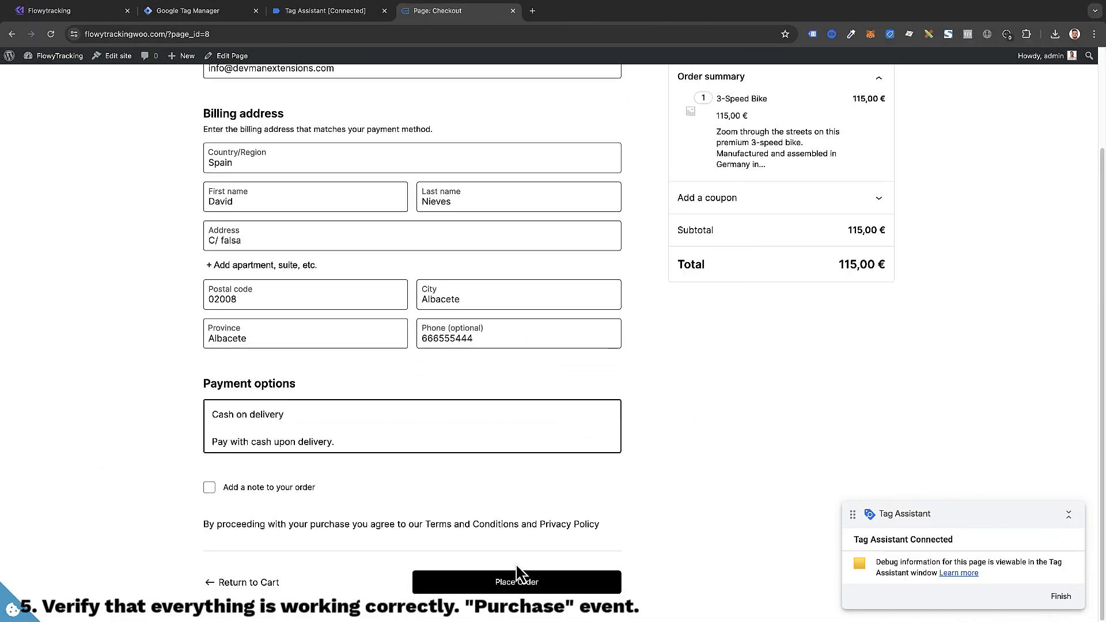
Step: Place the 115.00 test order and check the Purchase event's fired GA4 tag and data layer values
{"action": "left_click", "coordinate": [517, 578]}
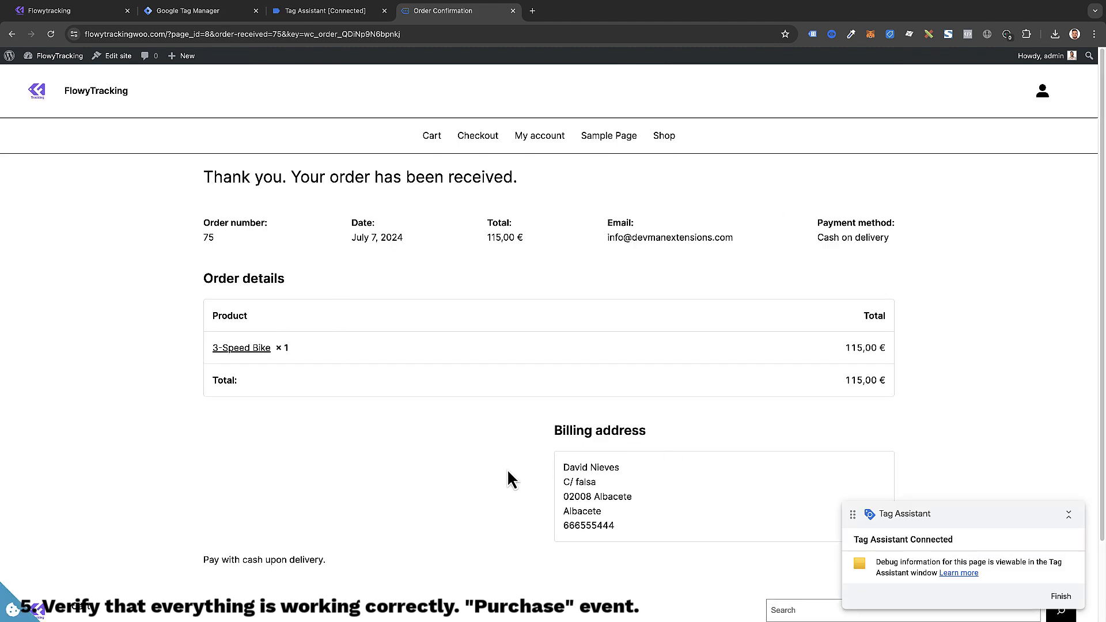
{"action": "left_click", "coordinate": [334, 16]}
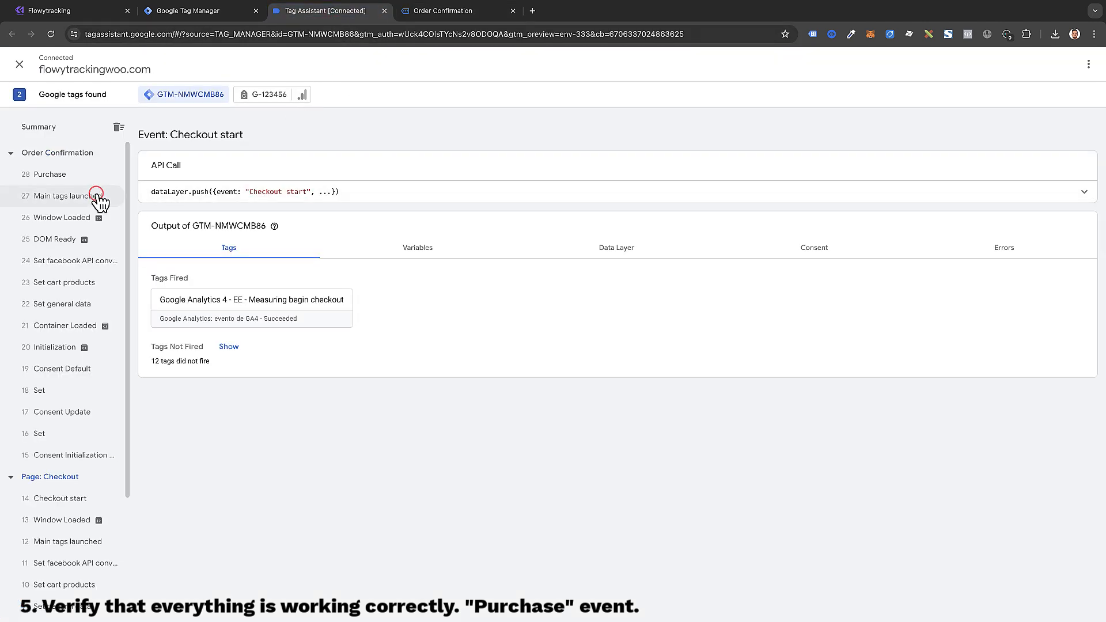
{"action": "left_click", "coordinate": [104, 197]}
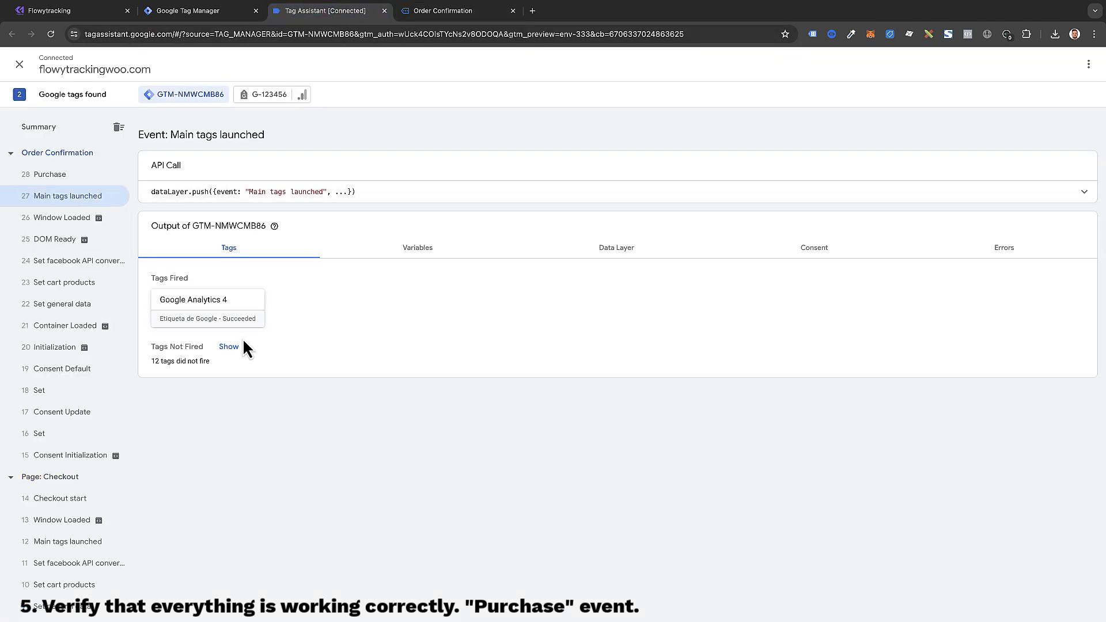
{"action": "left_click", "coordinate": [88, 175]}
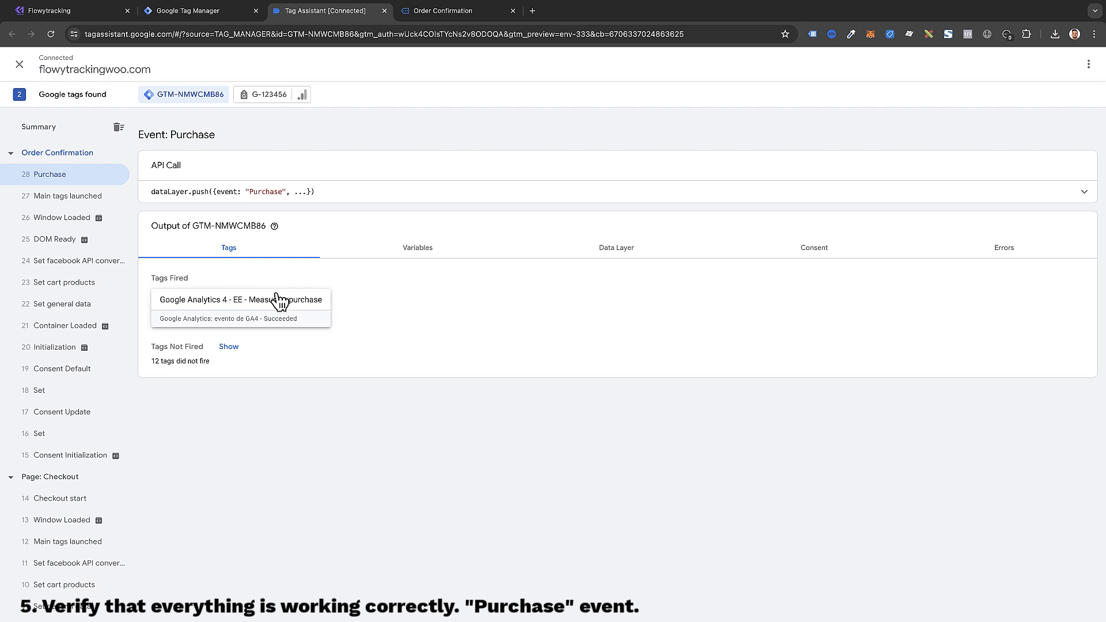
{"action": "left_click", "coordinate": [617, 254]}
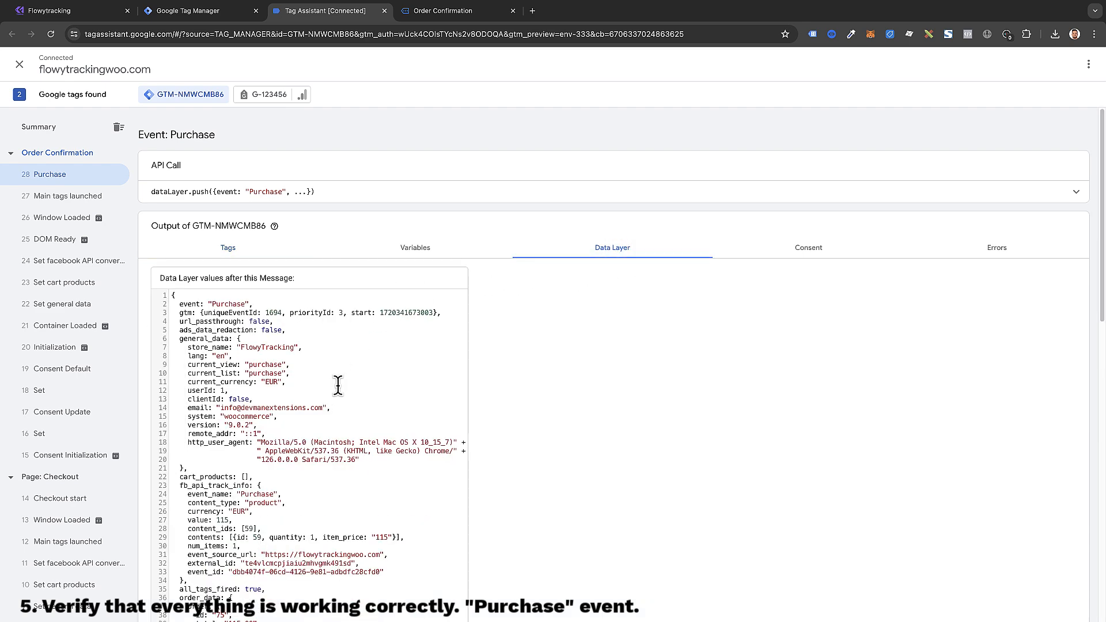
{"action": "scroll", "coordinate": [334, 384], "scroll_direction": "down", "scroll_amount": 3}
{"action": "scroll", "coordinate": [332, 389], "scroll_direction": "down", "scroll_amount": 10}
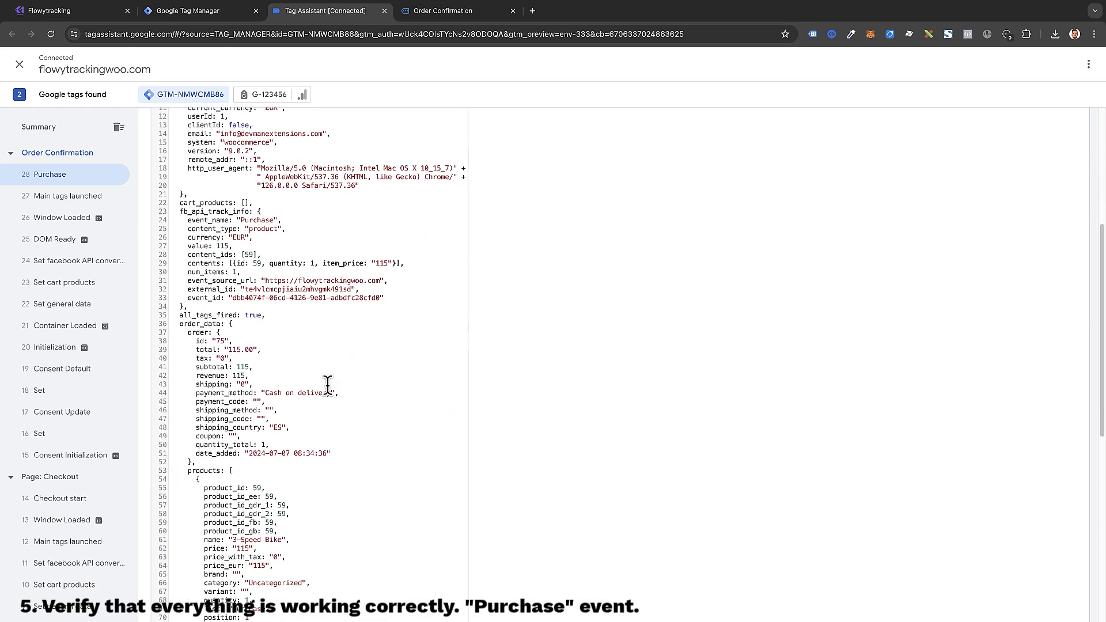
{"action": "scroll", "coordinate": [327, 386], "scroll_direction": "down", "scroll_amount": 8}
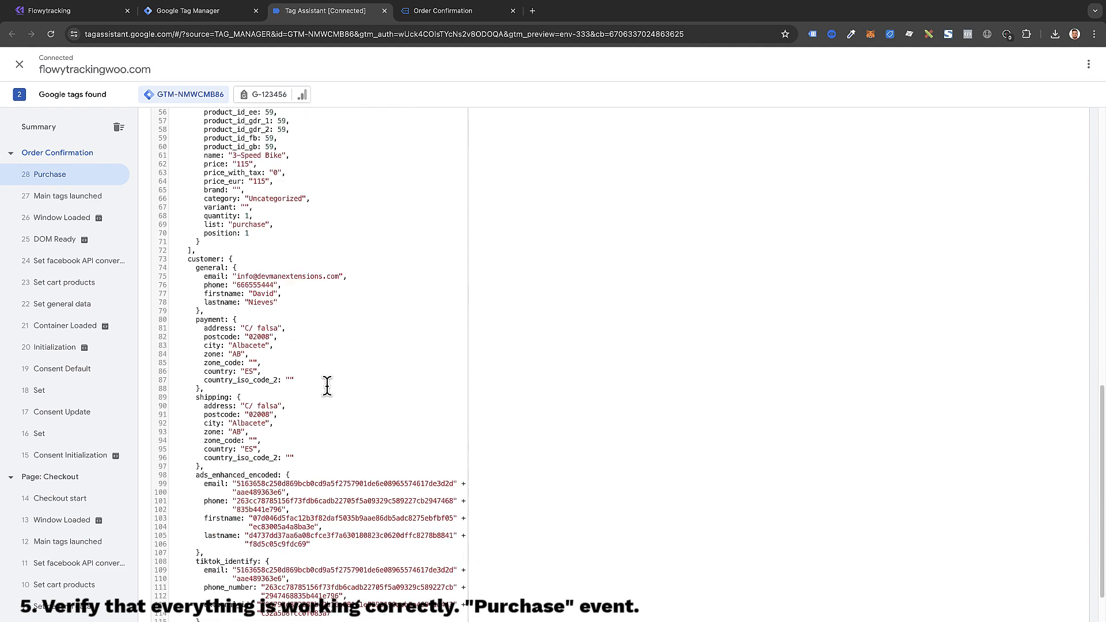
{"action": "scroll", "coordinate": [329, 385], "scroll_direction": "up", "scroll_amount": 20}
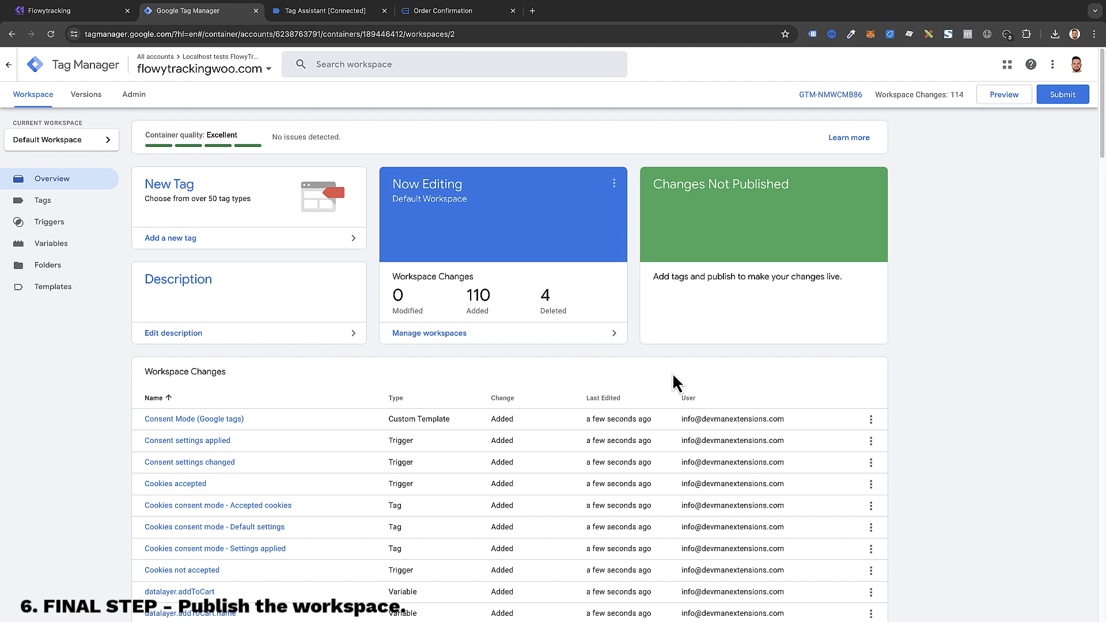
Step: Publish the workspace to Live as Version 2, 'Publish flowytracking settings', then return to the overview
{"action": "left_click", "coordinate": [1059, 98]}
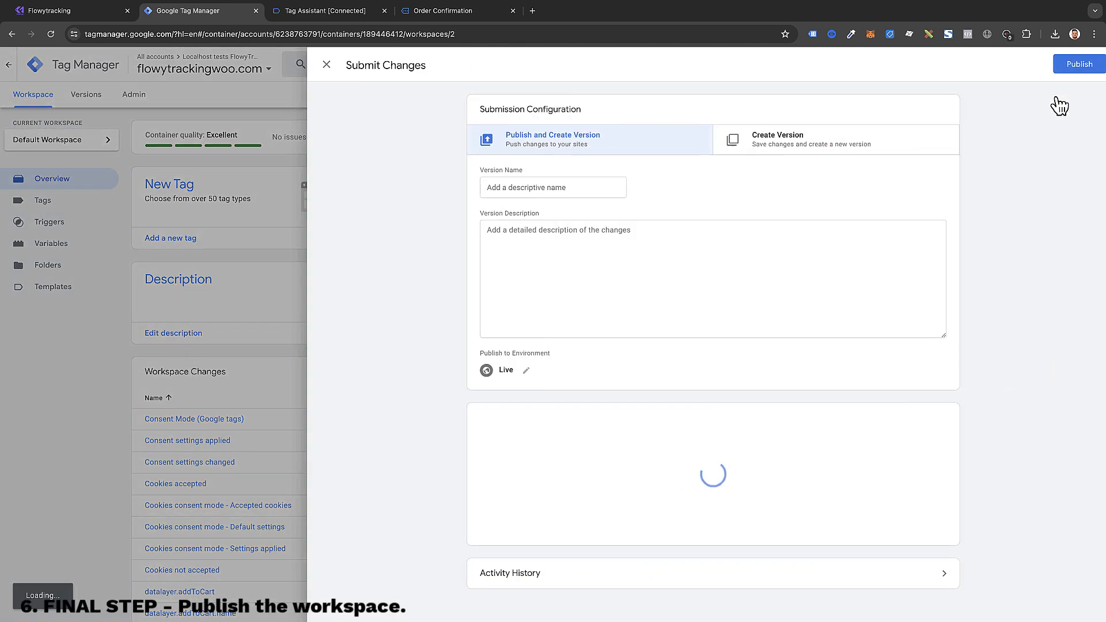
{"action": "left_click", "coordinate": [584, 189]}
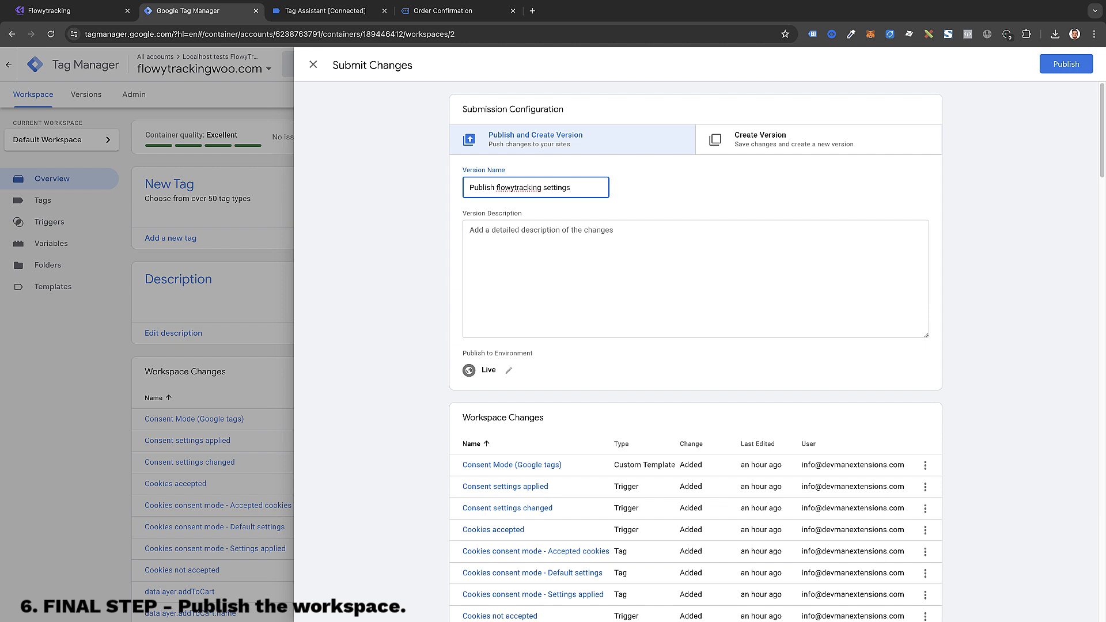
{"action": "left_click", "coordinate": [659, 260]}
{"action": "left_click", "coordinate": [1075, 71]}
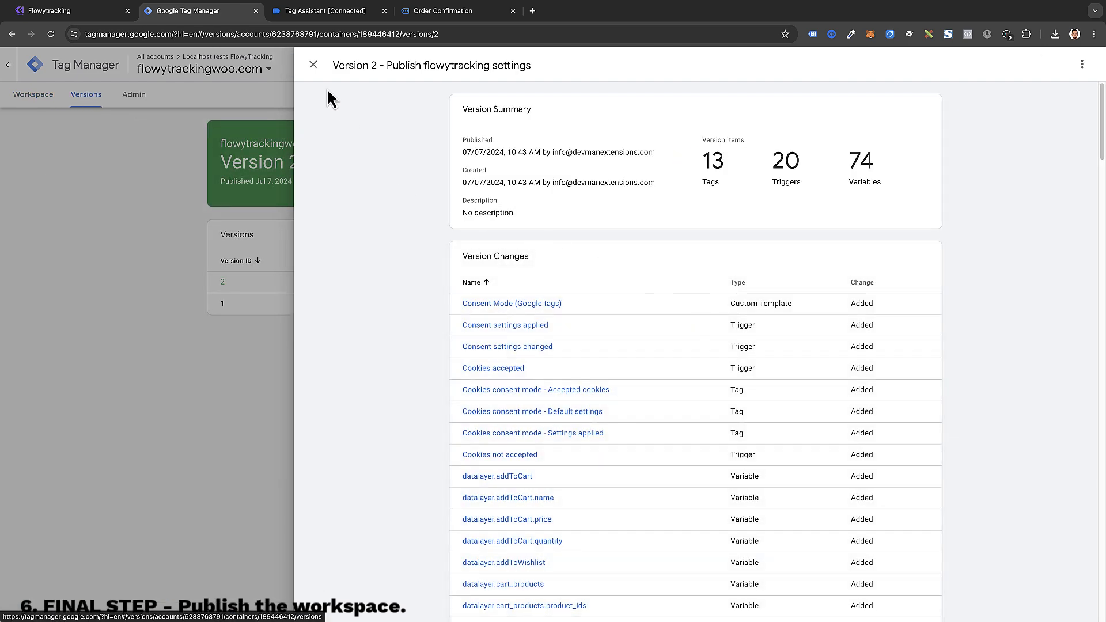
{"action": "left_click", "coordinate": [313, 64]}
{"action": "left_click", "coordinate": [19, 97]}
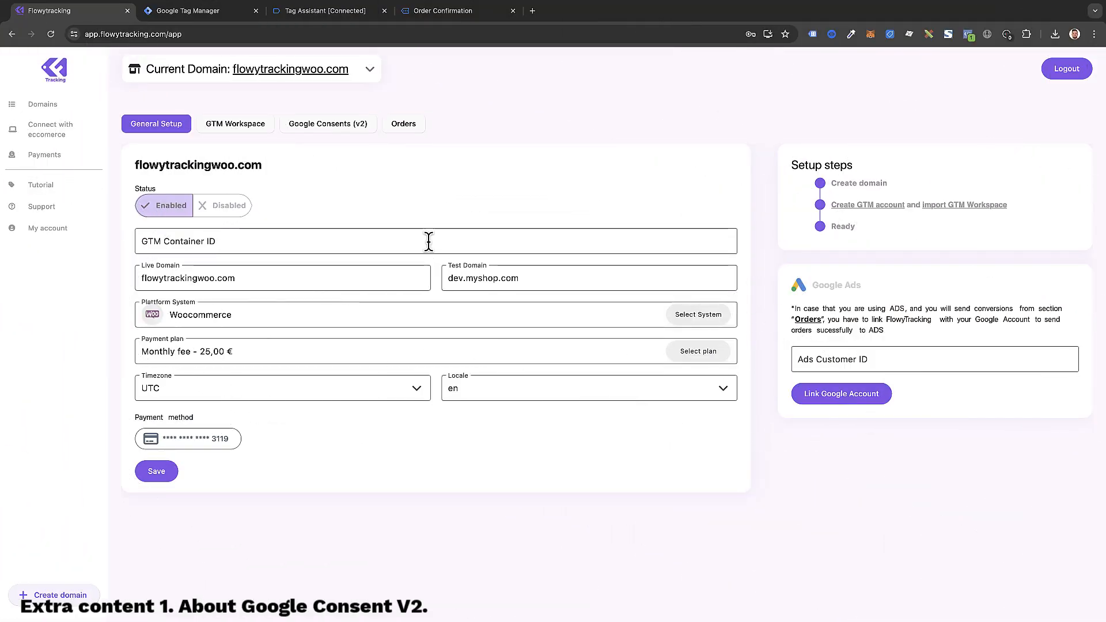
Step: In Google Consent v2 settings, toggle the cookie banner off and on, and review its language texts
{"action": "left_click", "coordinate": [328, 126]}
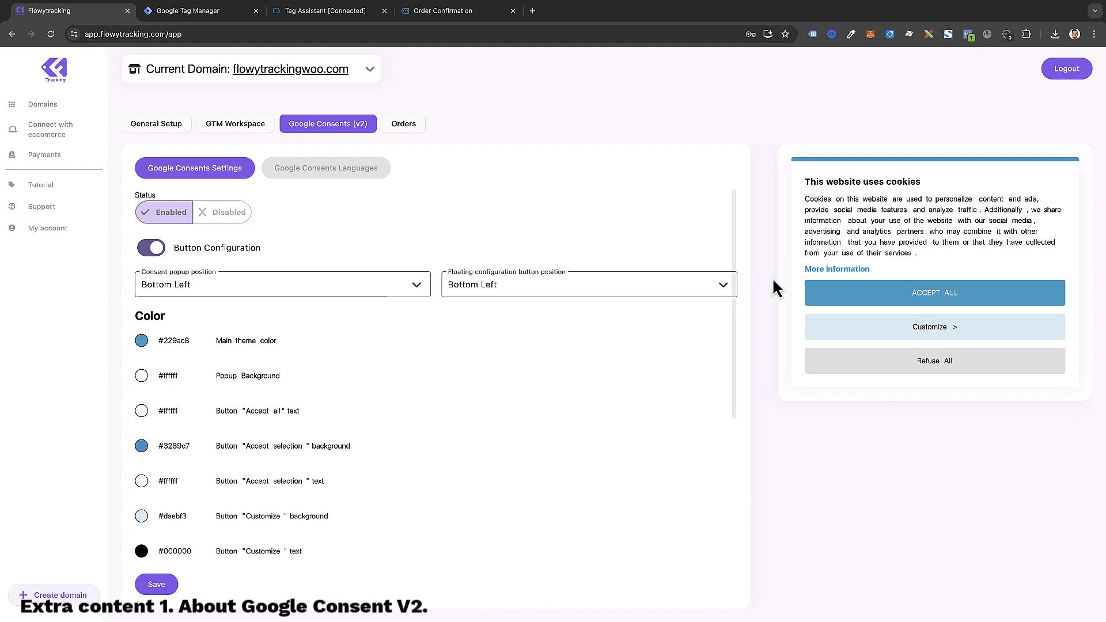
{"action": "left_click", "coordinate": [224, 215]}
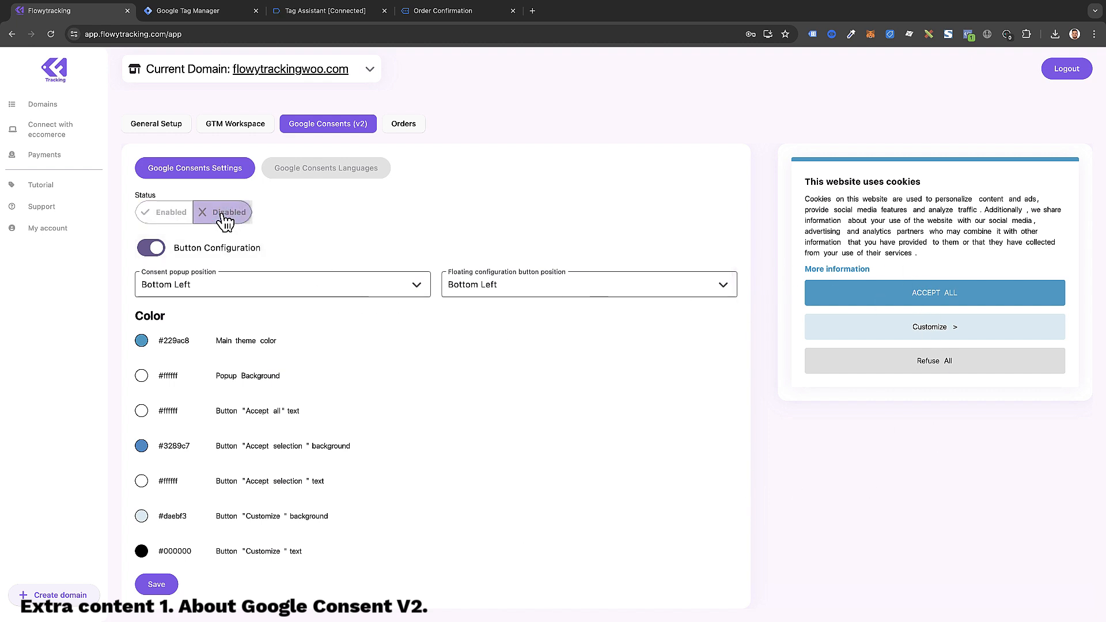
{"action": "left_click", "coordinate": [173, 217]}
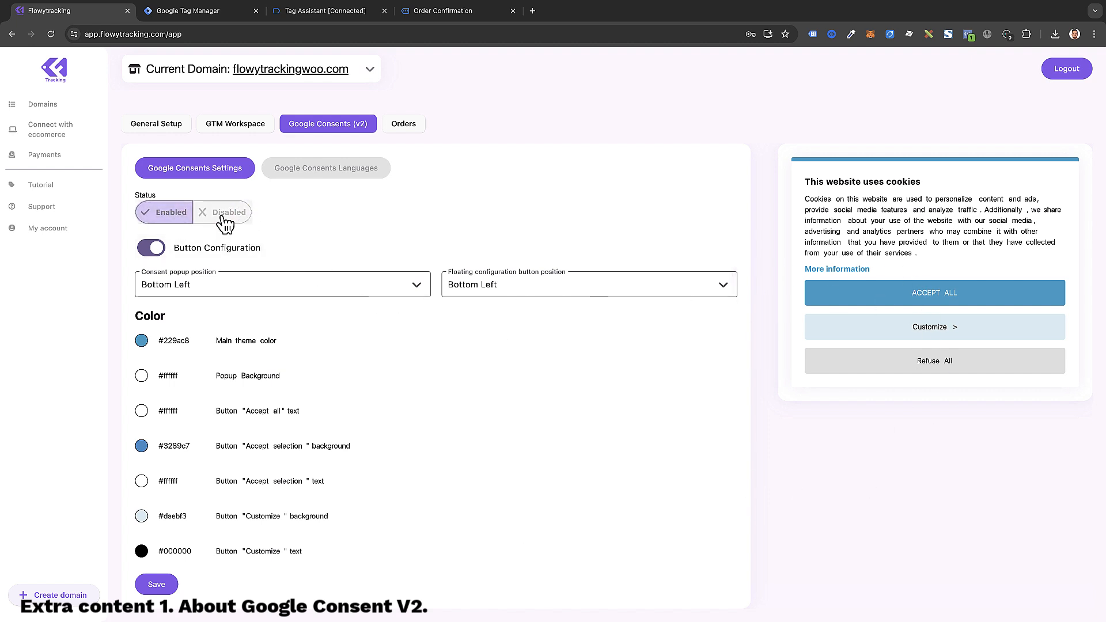
{"action": "left_click", "coordinate": [359, 172]}
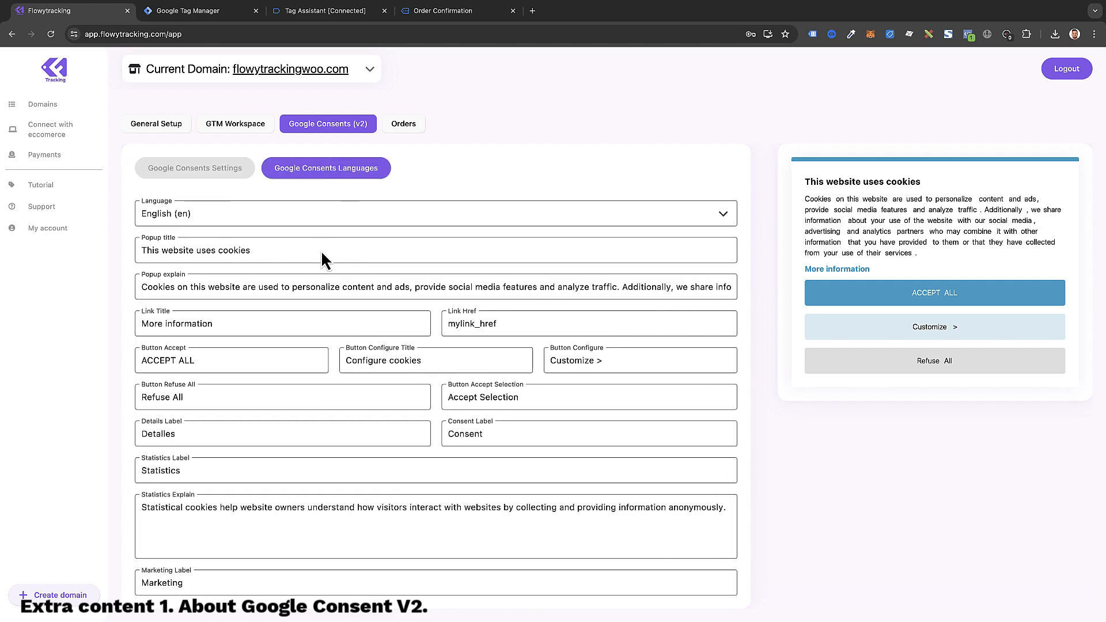
{"action": "scroll", "coordinate": [440, 493], "scroll_direction": "down", "scroll_amount": 5}
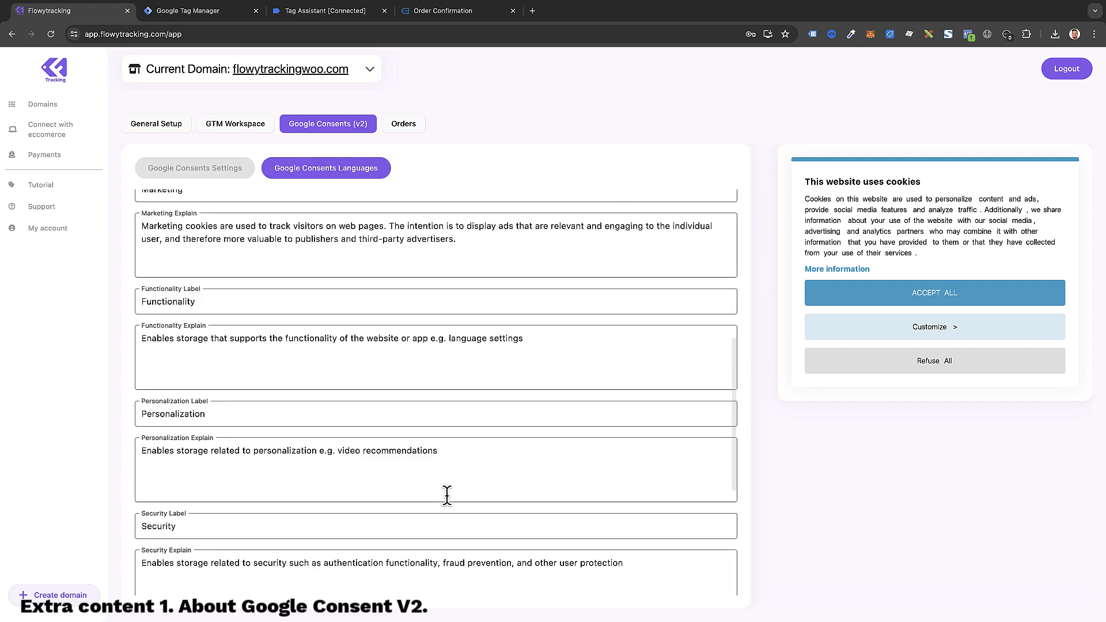
{"action": "scroll", "coordinate": [447, 494], "scroll_direction": "up", "scroll_amount": 5}
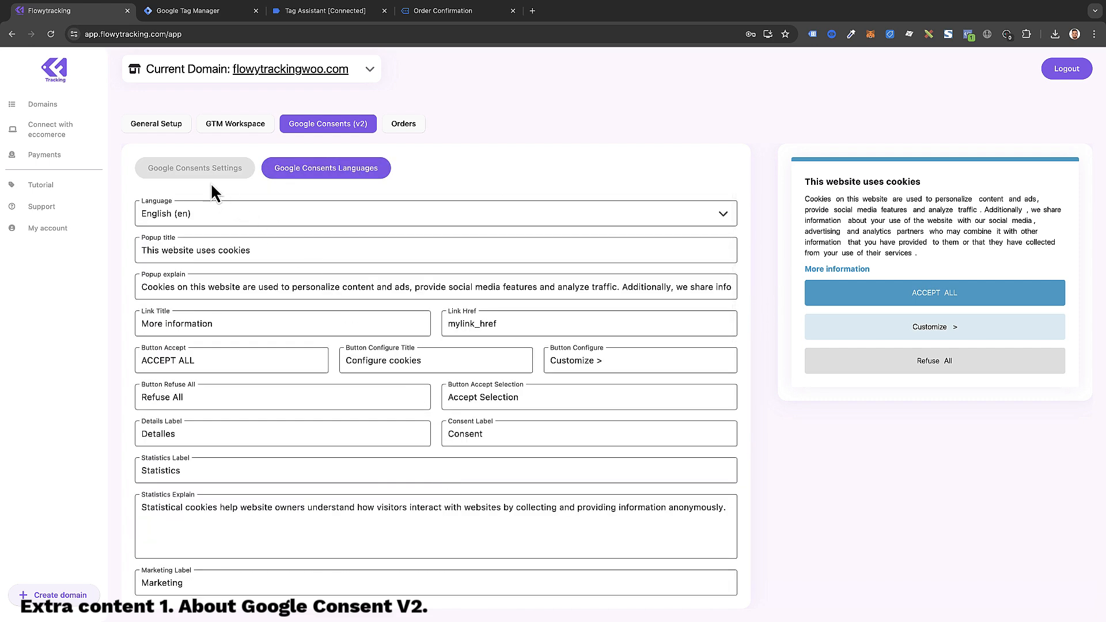
{"action": "left_click", "coordinate": [222, 168]}
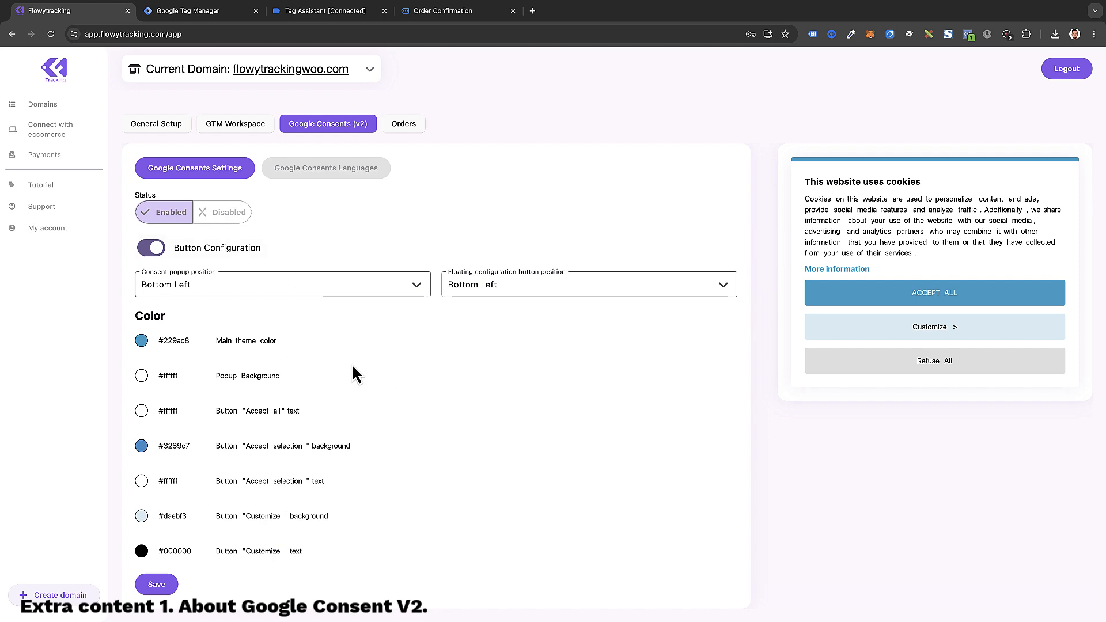
Step: Change the banner's main theme colour from blue to yellow (#FFC8B822)
{"action": "left_click", "coordinate": [142, 341]}
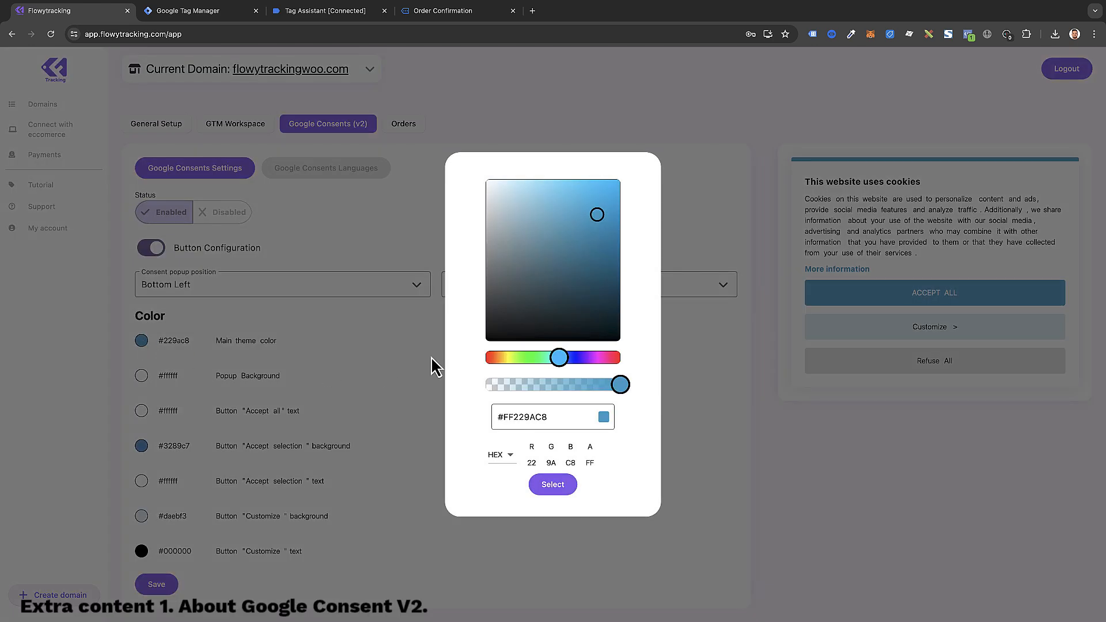
{"action": "left_click_drag", "start_coordinate": [557, 357], "coordinate": [506, 358]}
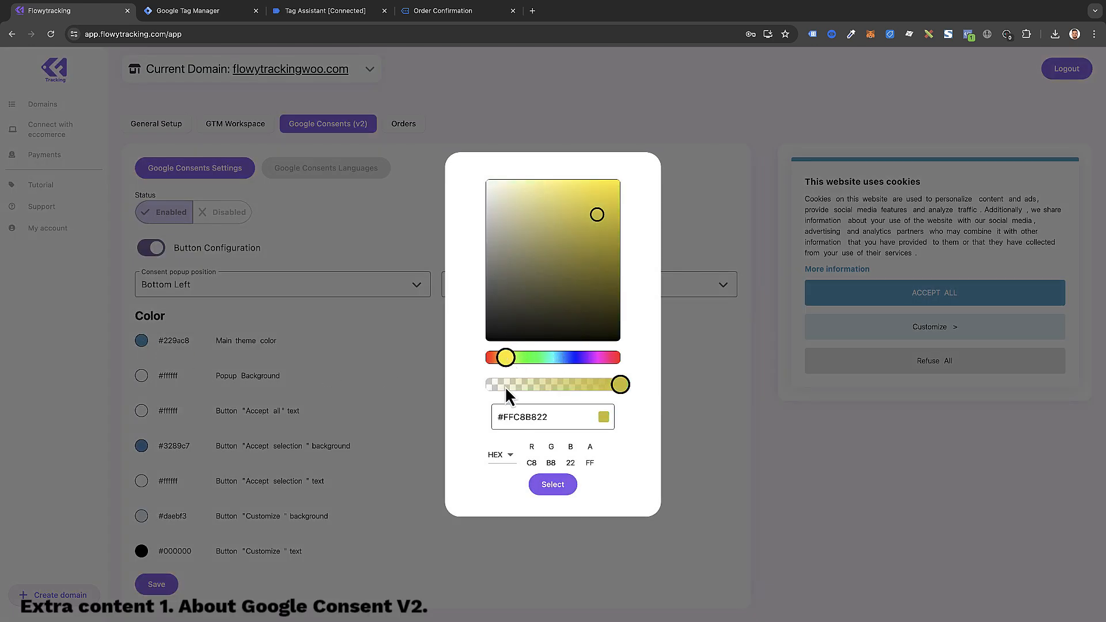
{"action": "left_click", "coordinate": [548, 487]}
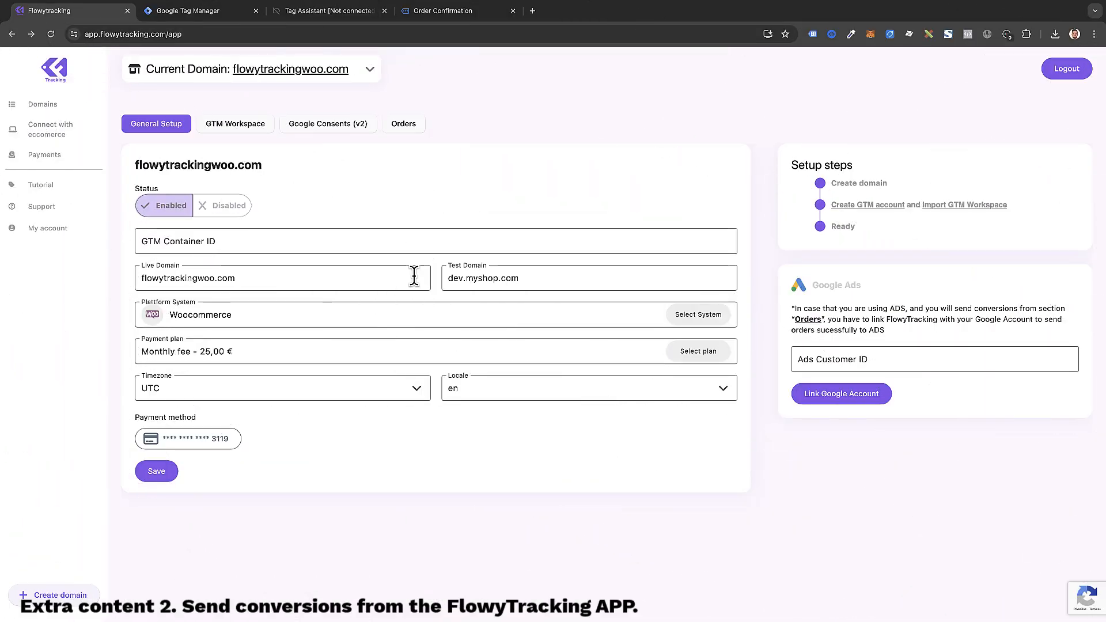
Step: Review the tracked data for purchase order 75 in the Orders list
{"action": "left_click", "coordinate": [406, 128]}
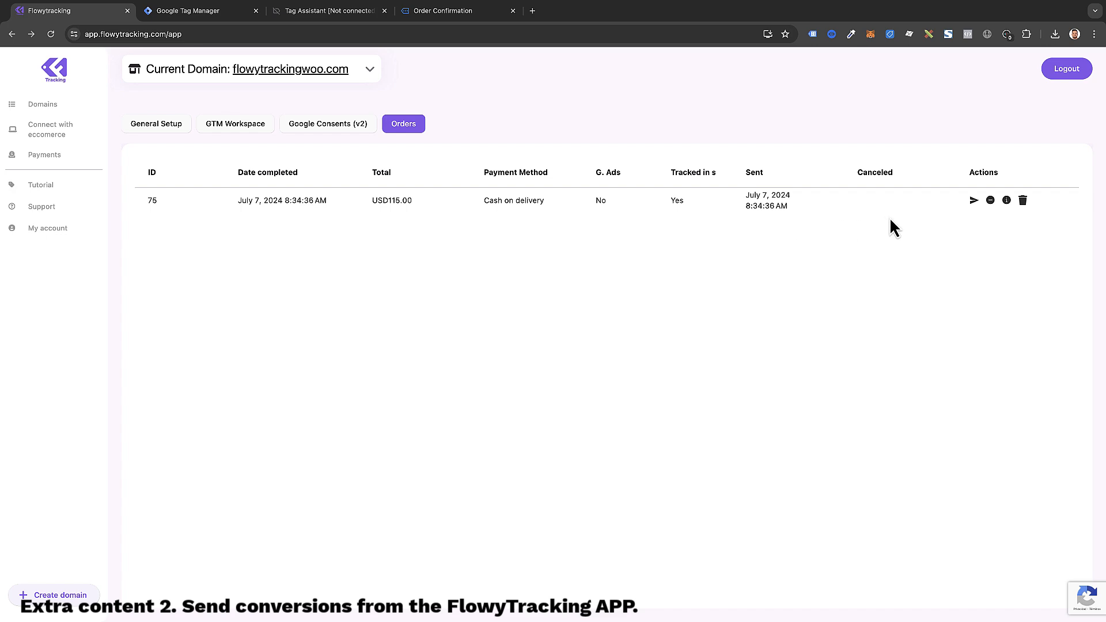
{"action": "left_click", "coordinate": [1008, 201]}
{"action": "scroll", "coordinate": [566, 237], "scroll_direction": "down", "scroll_amount": 10}
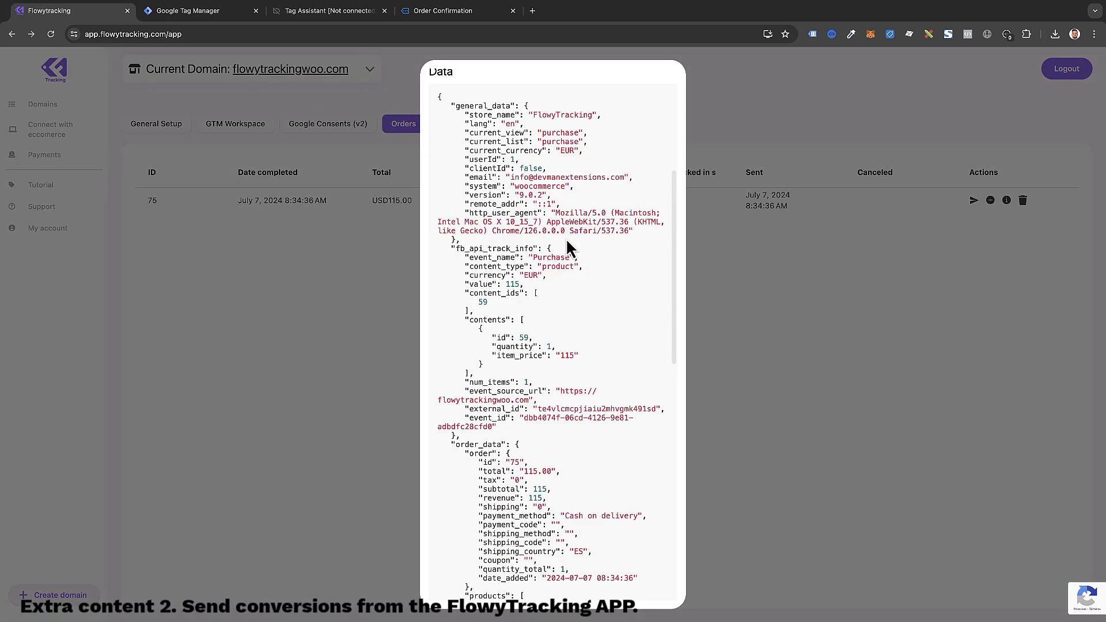
{"action": "scroll", "coordinate": [565, 278], "scroll_direction": "up", "scroll_amount": 10}
{"action": "left_click", "coordinate": [809, 288]}
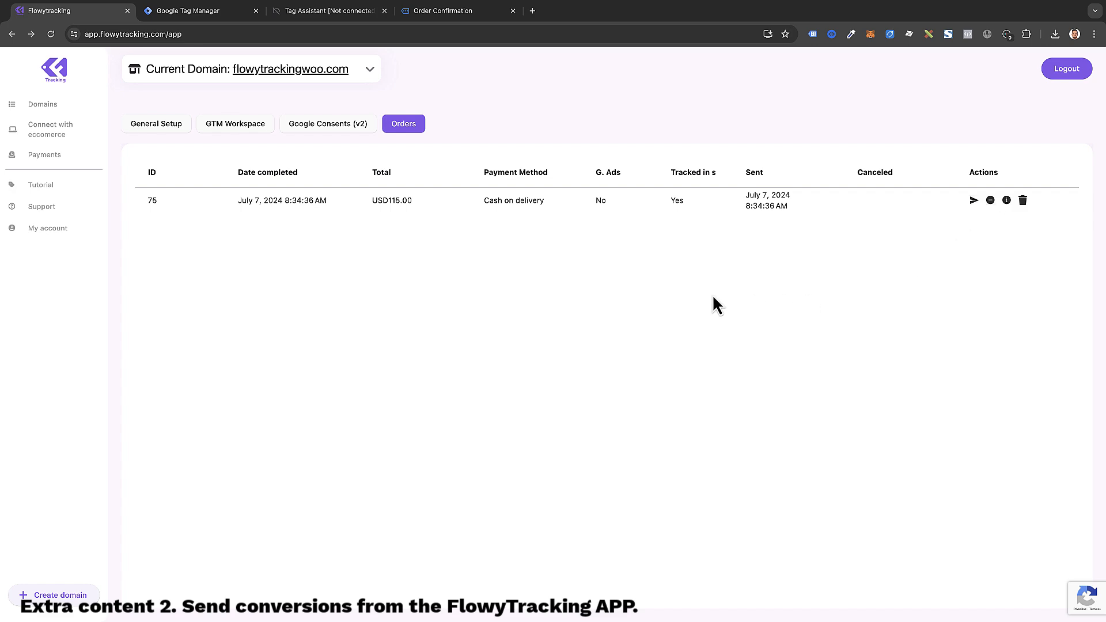
Step: Save GTM Container ID GTM-NMWCMB86 for flowytrackingwoo.com and start linking a new Google account
{"action": "left_click", "coordinate": [173, 127]}
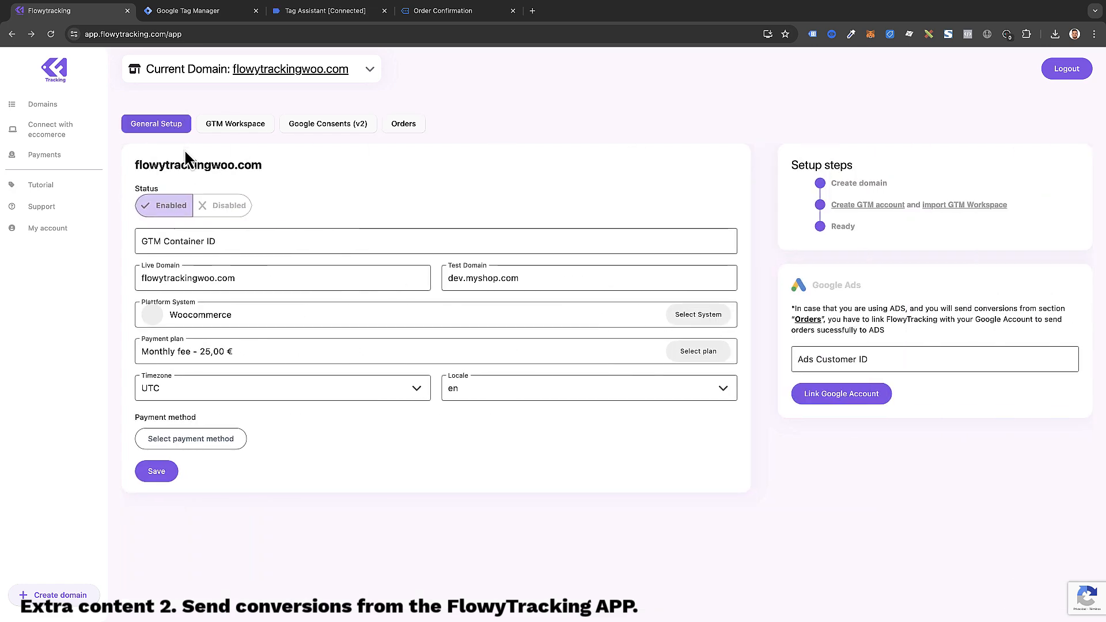
{"action": "left_click", "coordinate": [186, 243]}
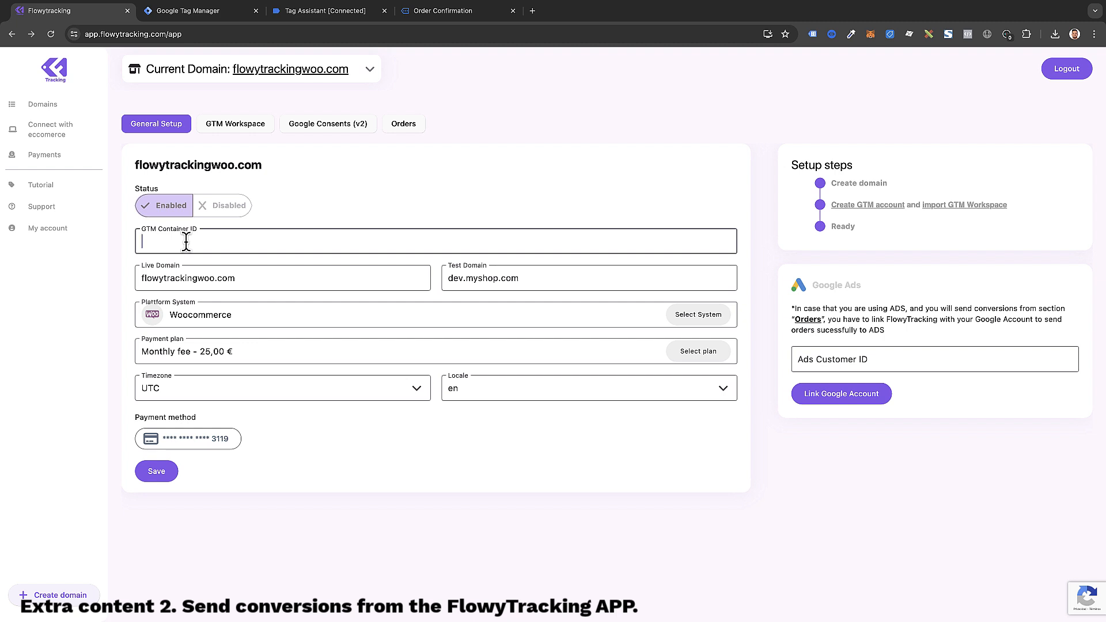
{"action": "type", "text": "GTM-NM7CMB86"}
{"action": "left_click", "coordinate": [154, 476]}
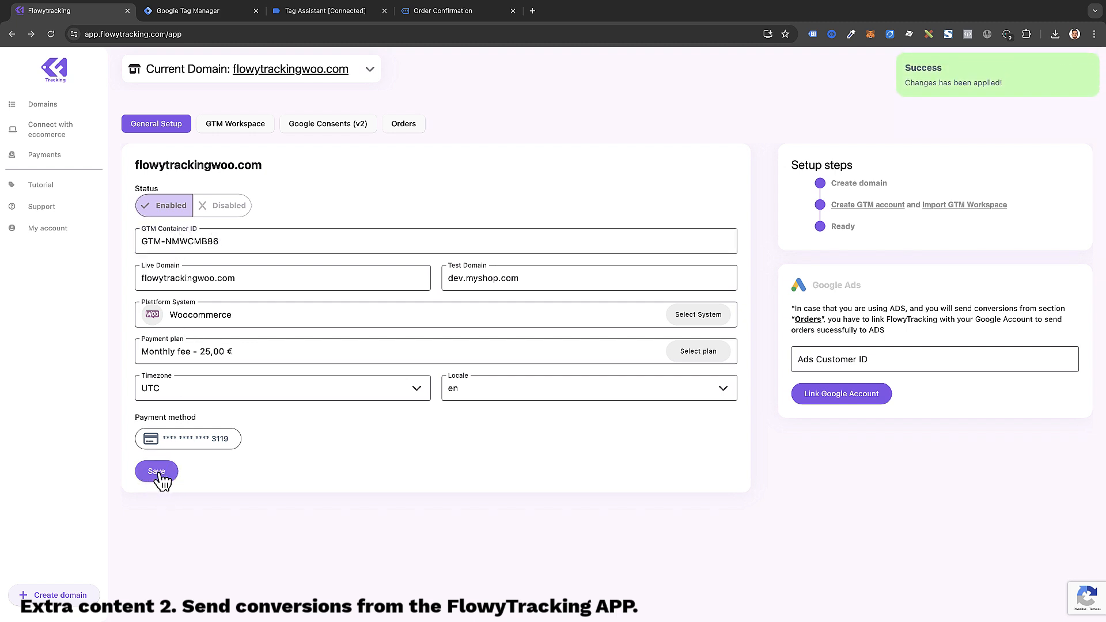
{"action": "left_click", "coordinate": [833, 397]}
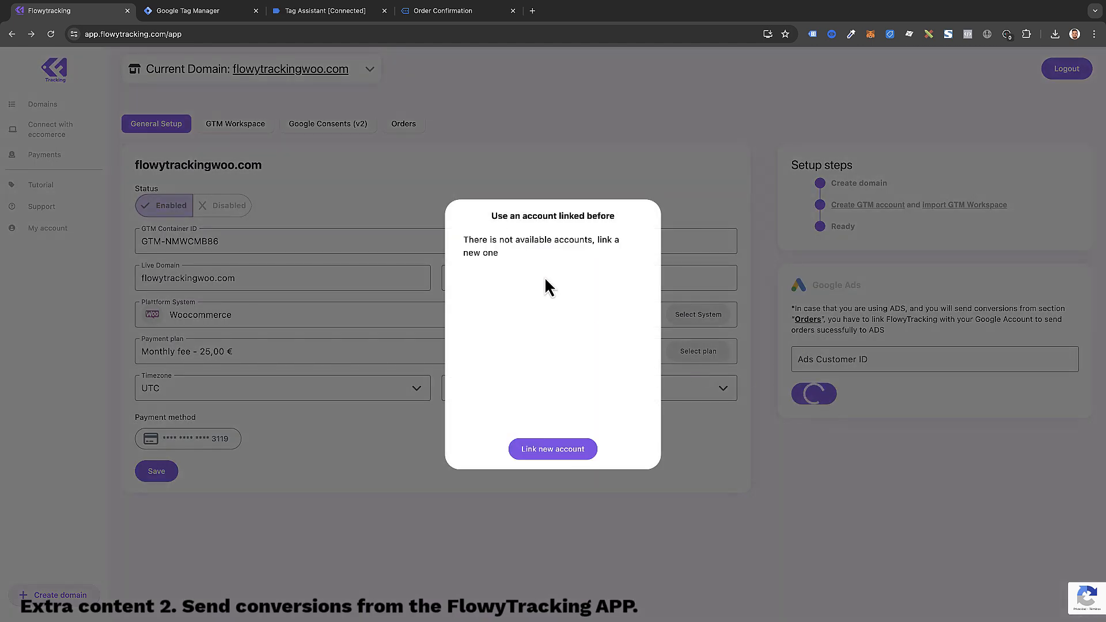
{"action": "left_click", "coordinate": [560, 449]}
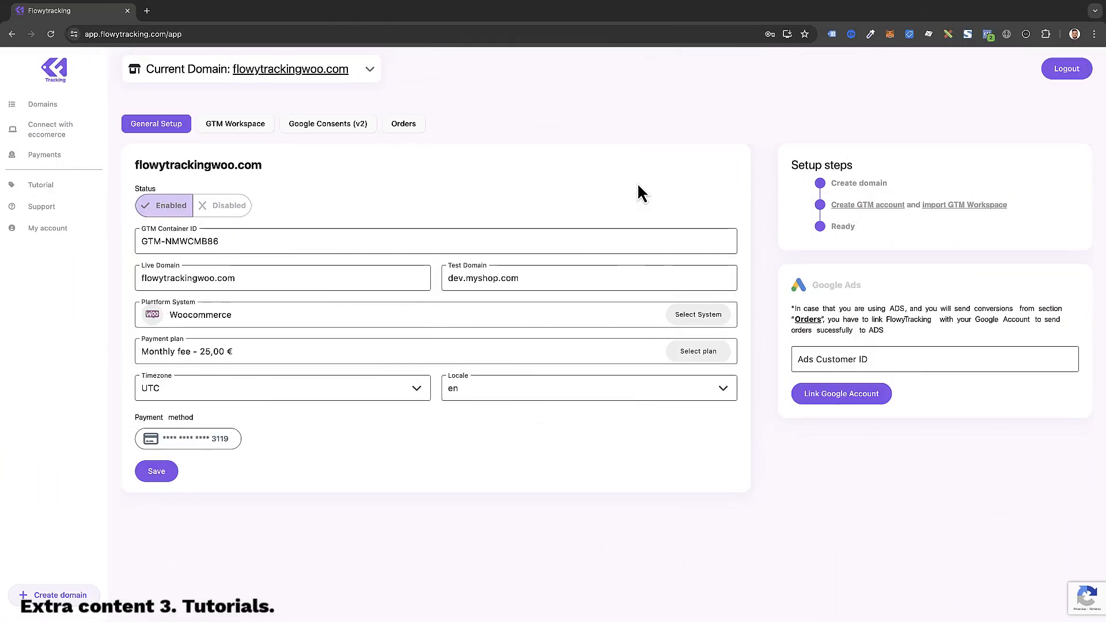
Step: Read the '4- About conversions' tutorial, then open the Support page's ticket form
{"action": "left_click", "coordinate": [53, 188]}
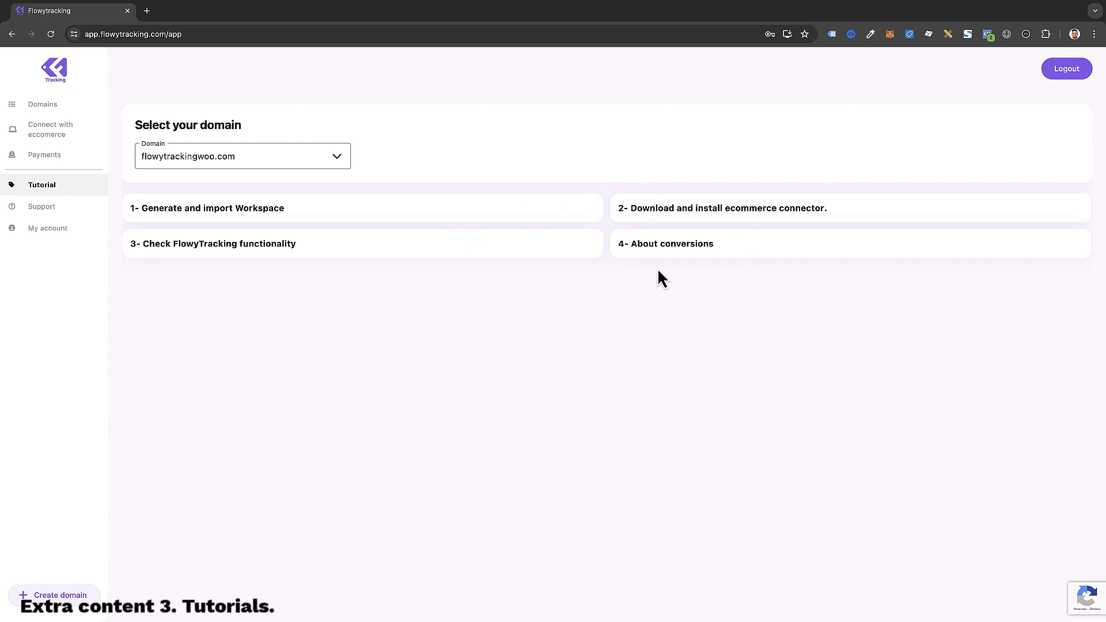
{"action": "left_click", "coordinate": [668, 253]}
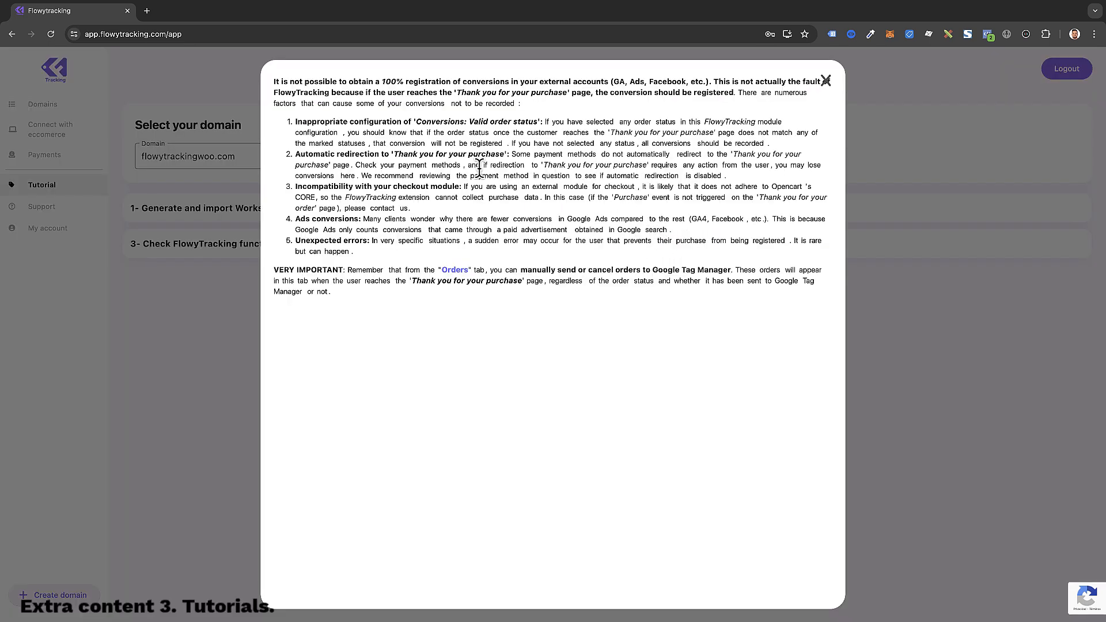
{"action": "left_click", "coordinate": [828, 81]}
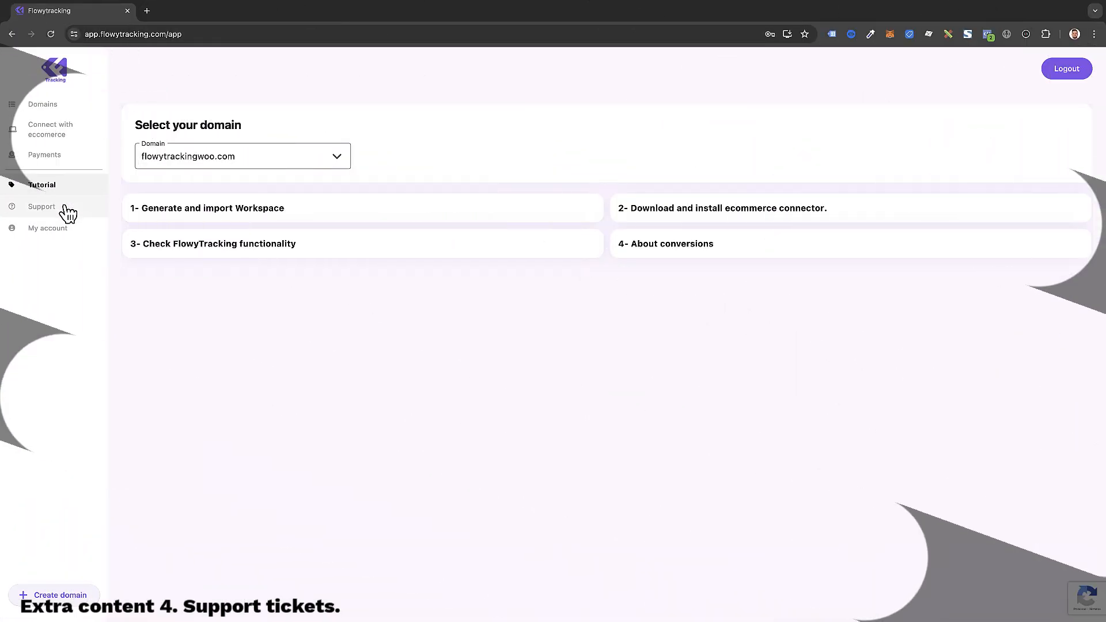
{"action": "left_click", "coordinate": [63, 212]}
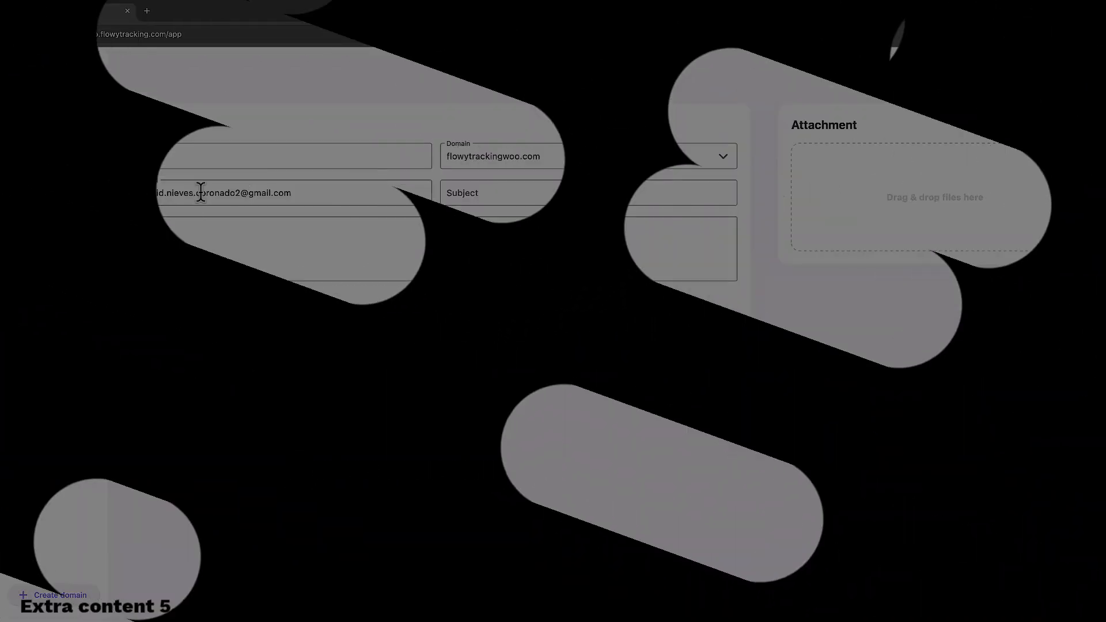
Step: Open My account to show the Update user account form and linked domains
{"action": "left_click", "coordinate": [67, 231]}
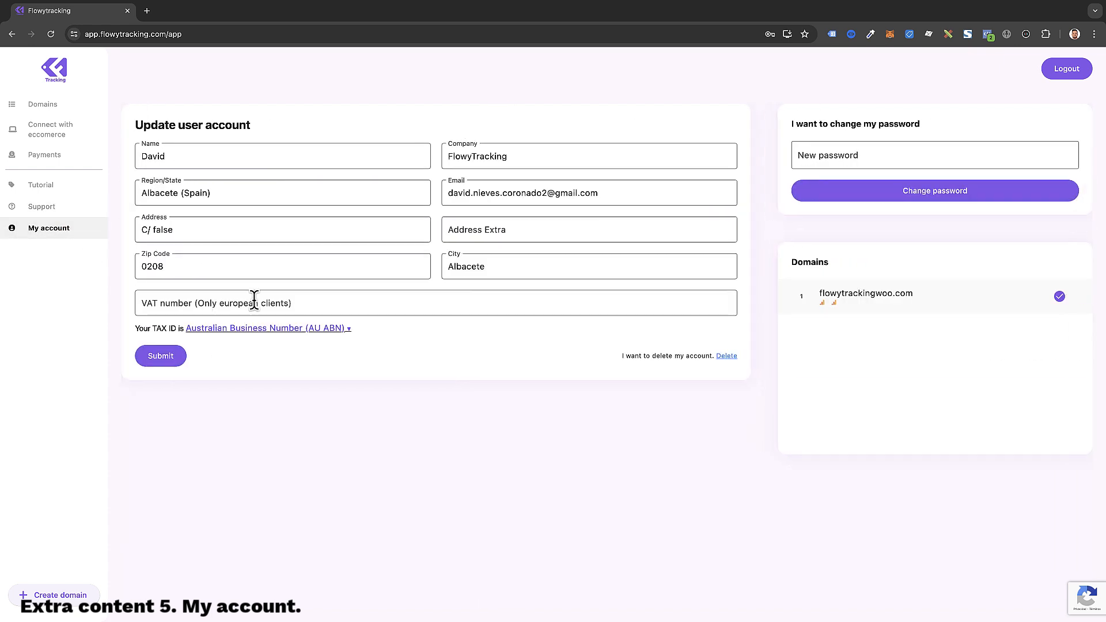